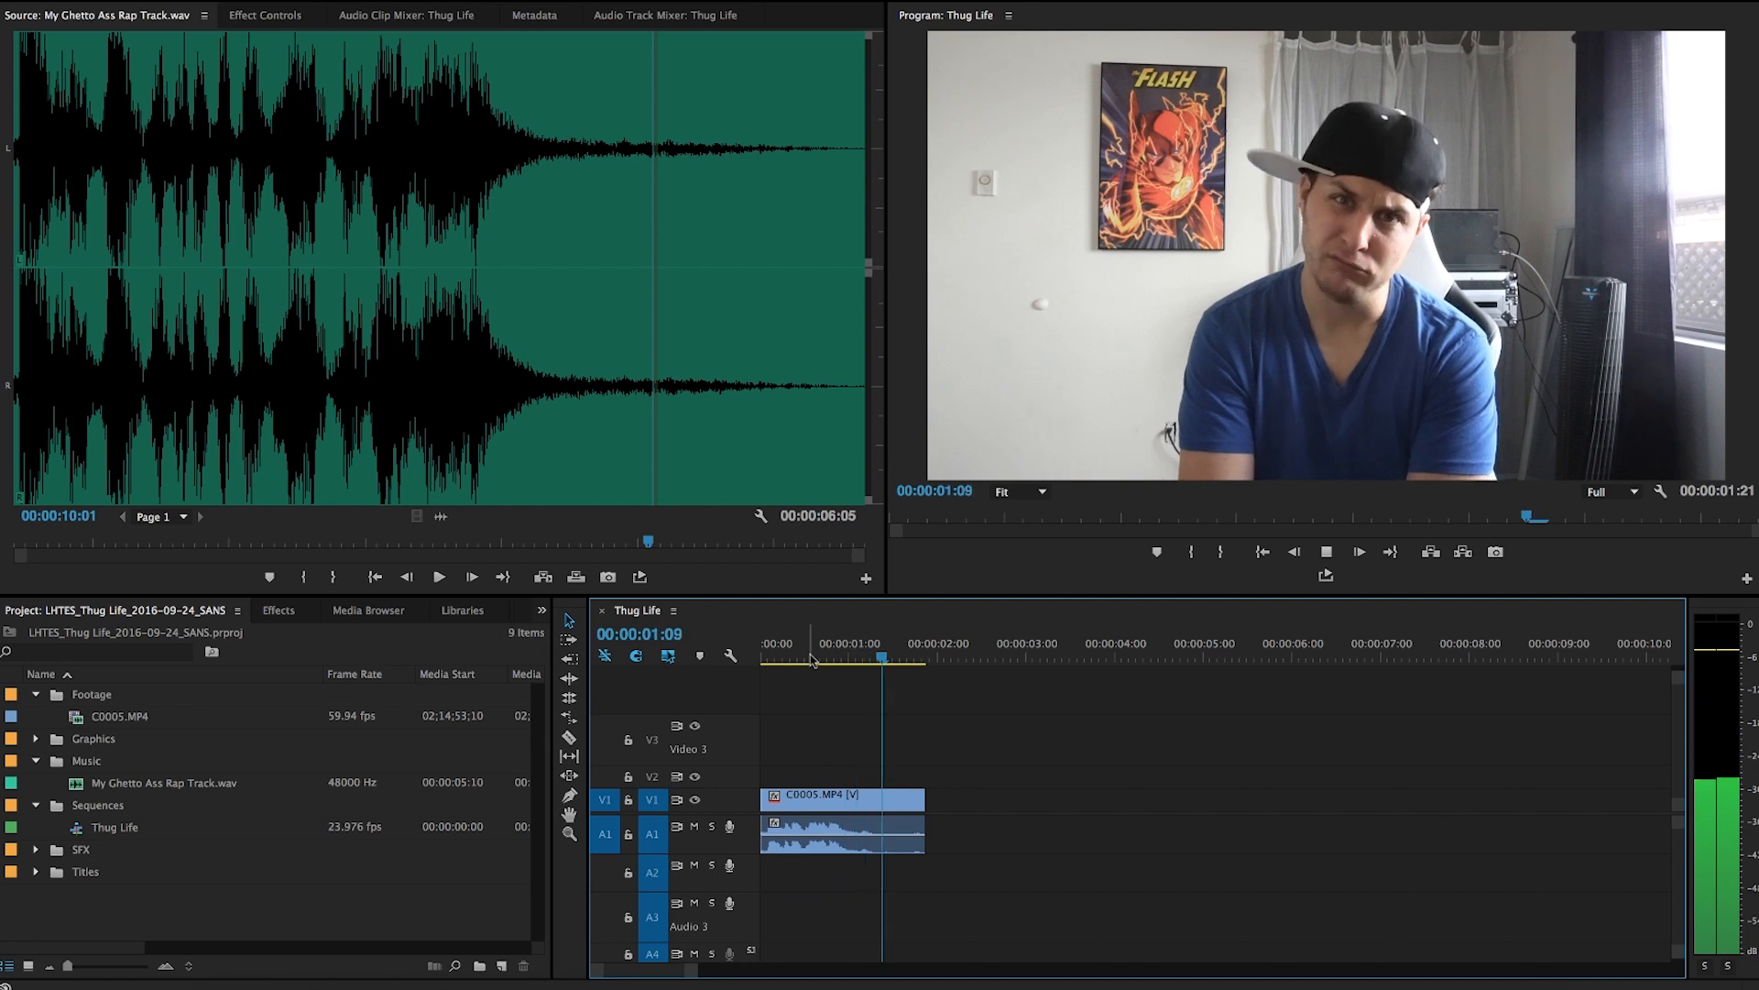
# Split the webcam clip at 00:00:01:12 with the Razor tool.
pyautogui.press('c')
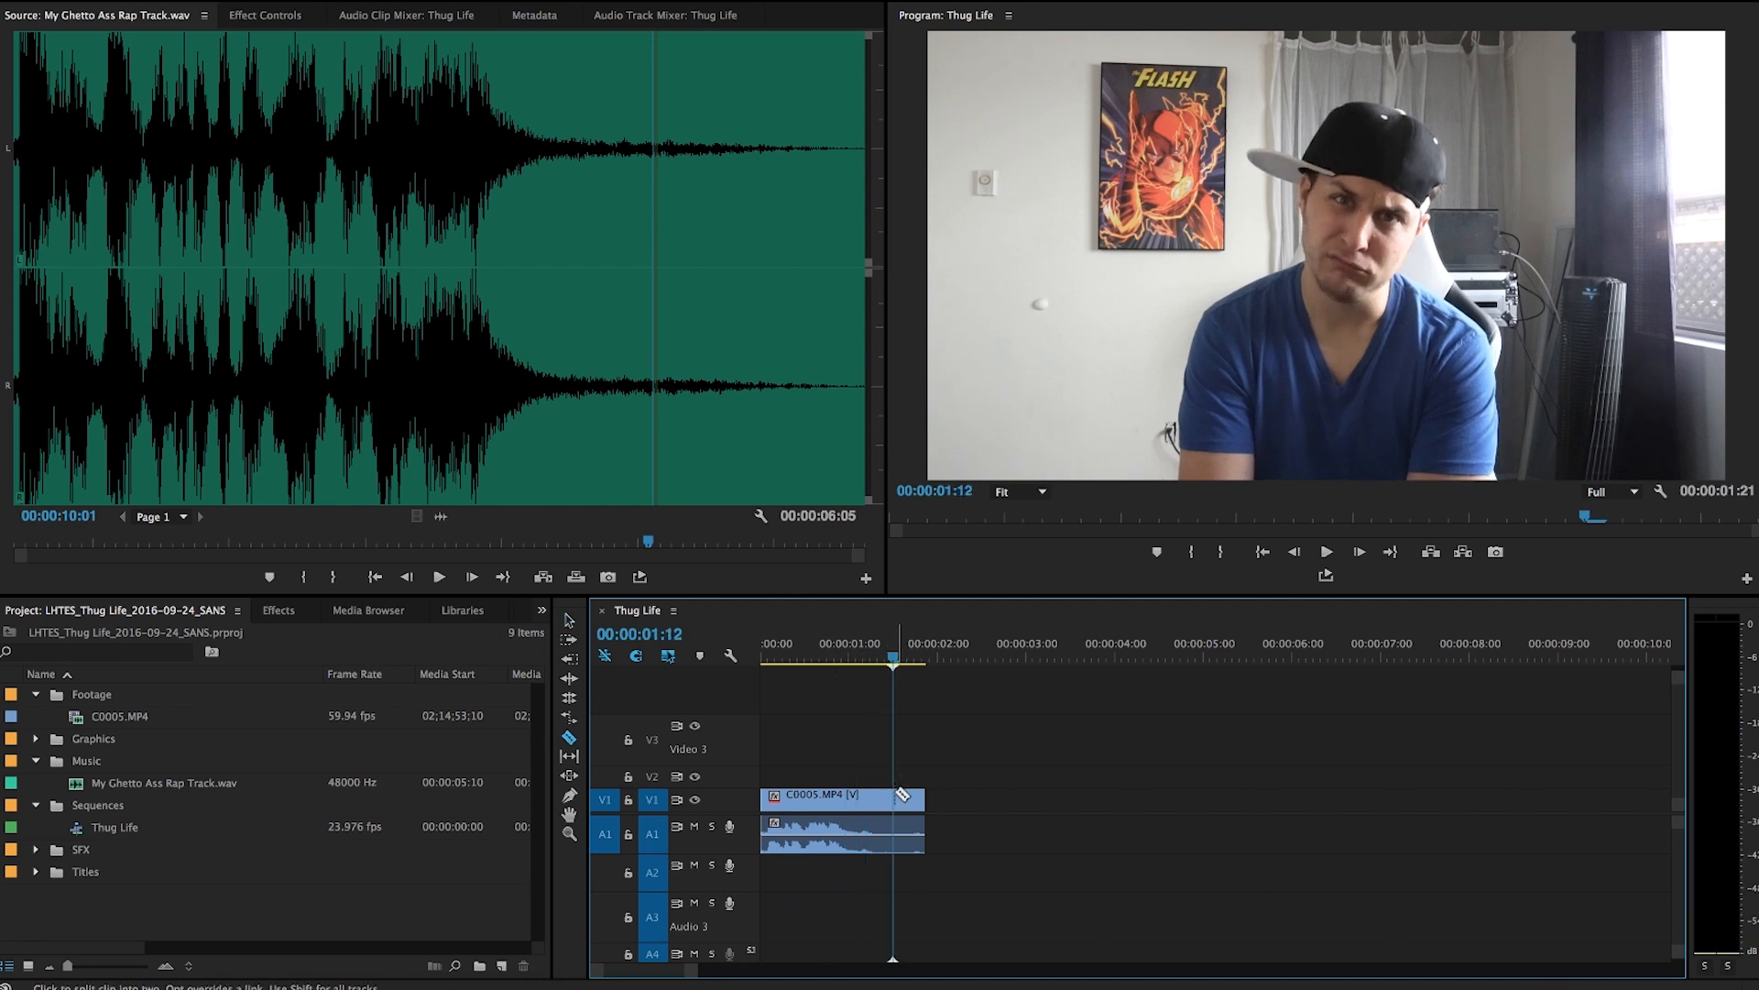
pyautogui.press('v')
pyautogui.click(915, 825)
pyautogui.press('Right')
pyautogui.press('Right')
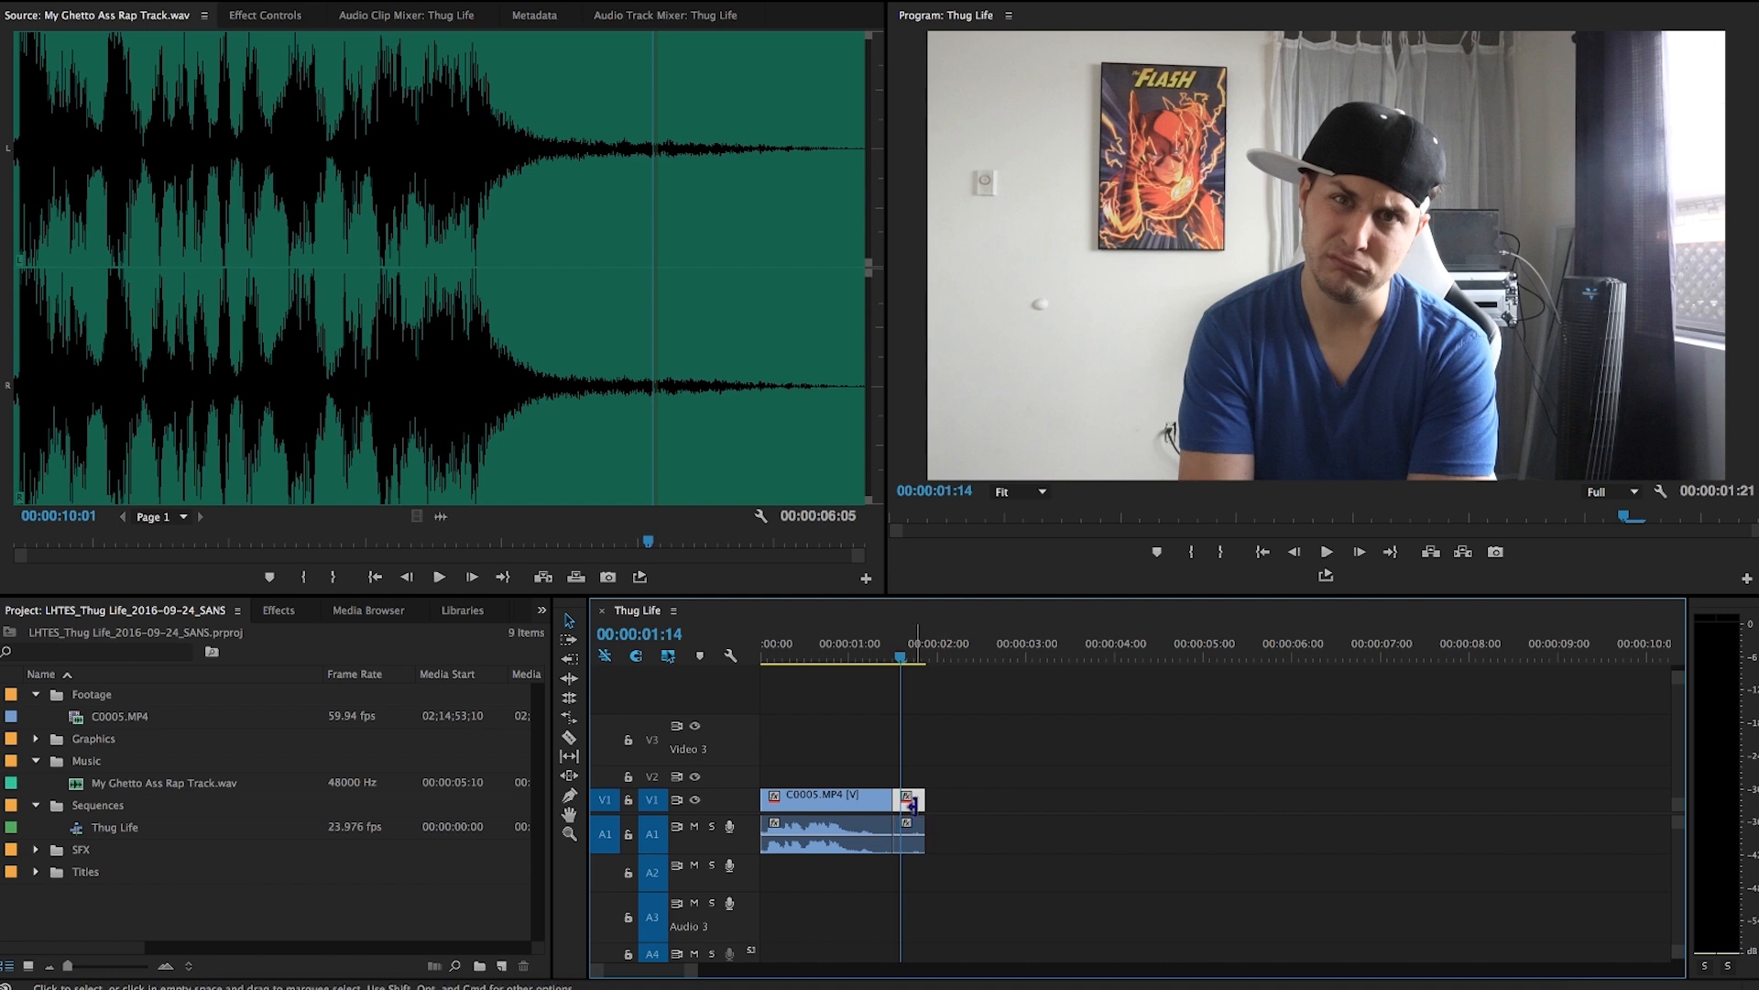
pyautogui.moveTo(911, 655); pyautogui.dragTo(893, 654)
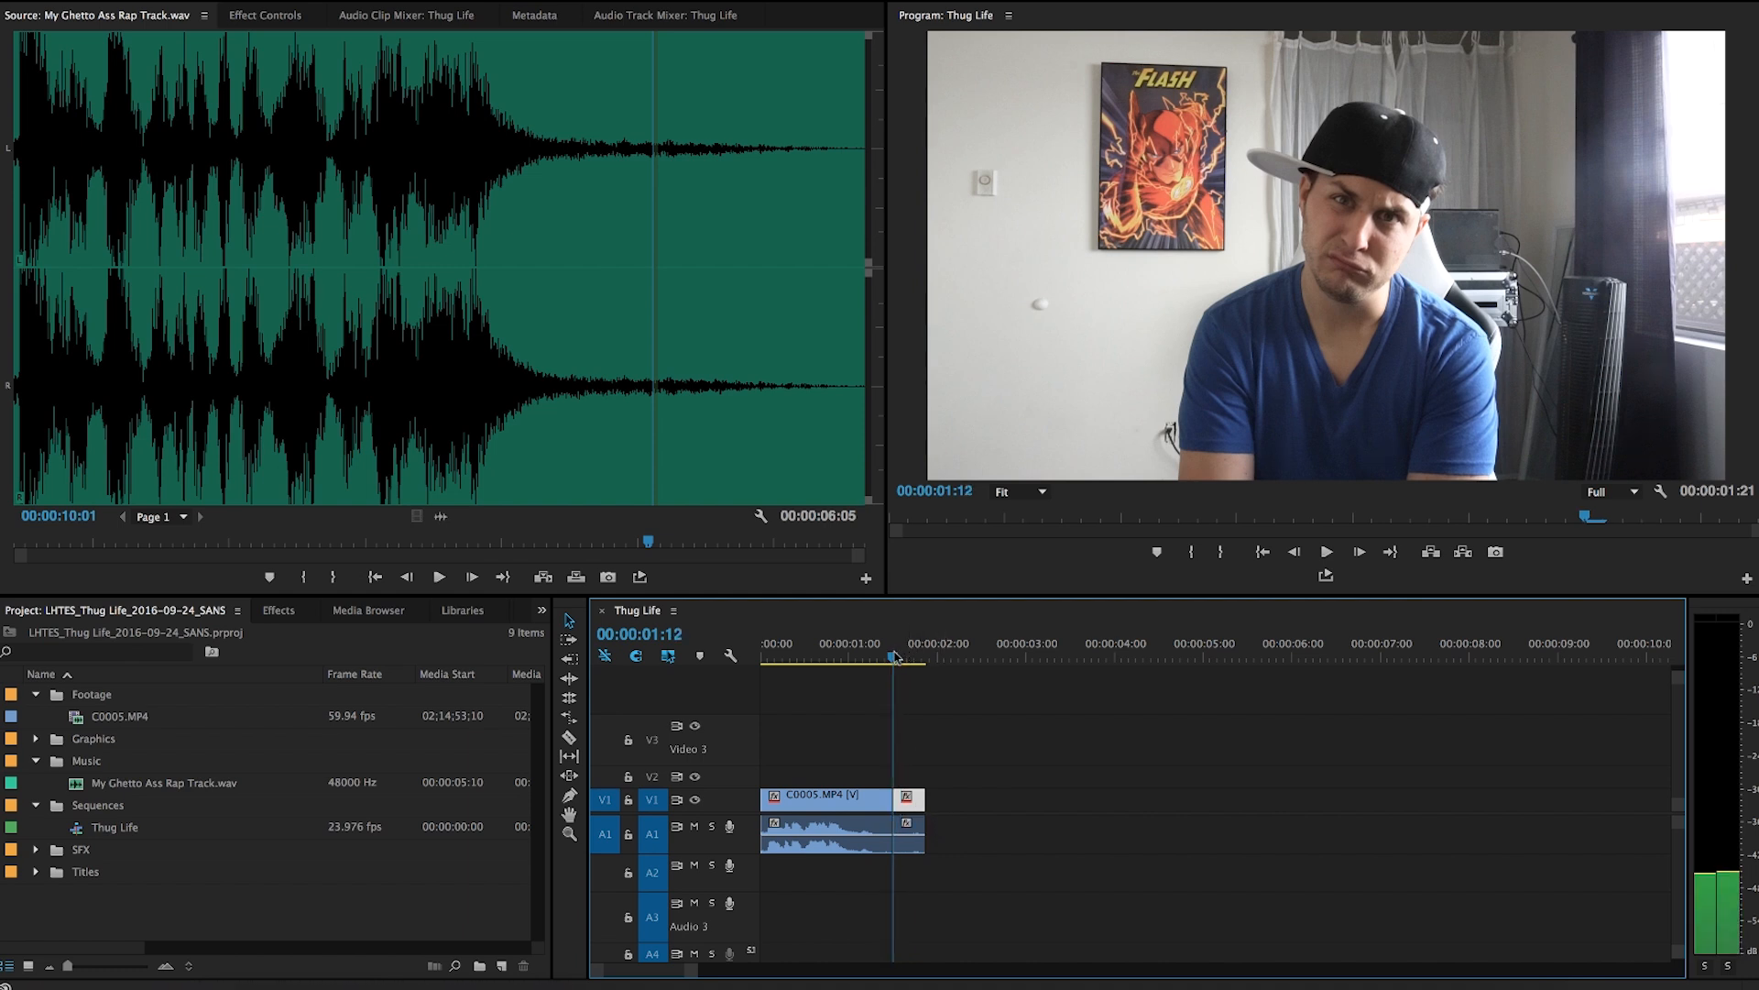
# Add a frame hold to the clip after the cut and extend it to about 00:00:05:06.
pyautogui.rightClick(917, 804)
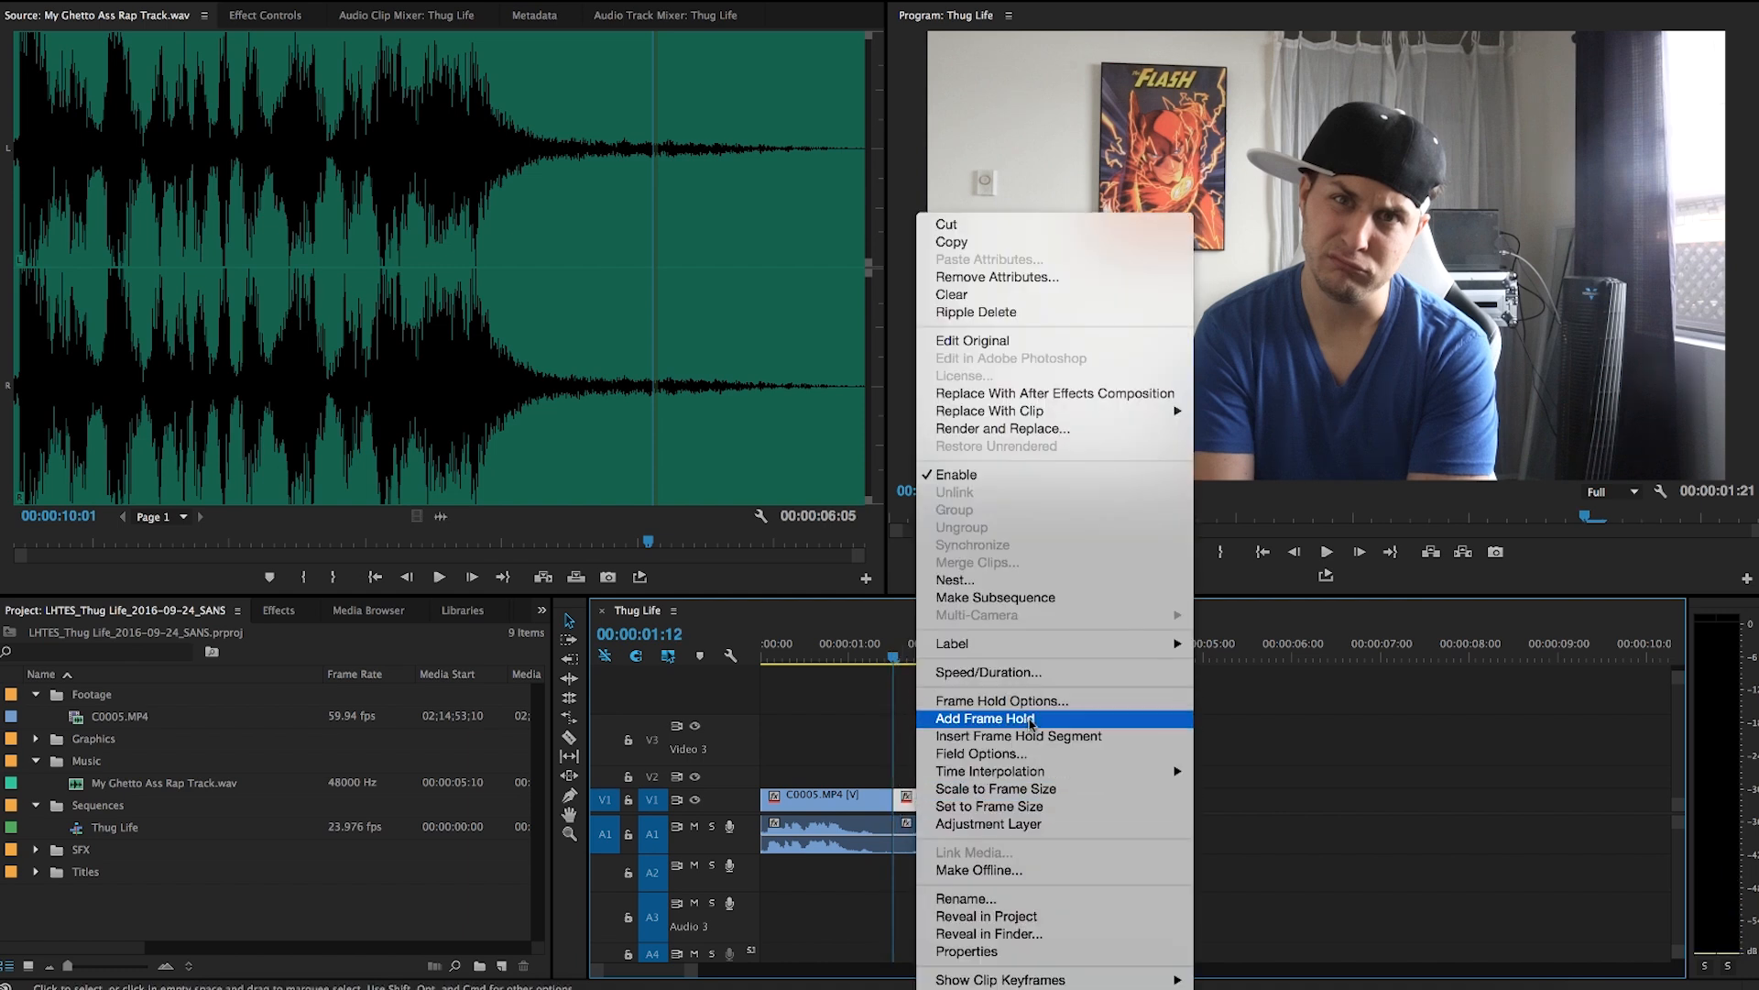
pyautogui.click(1025, 720)
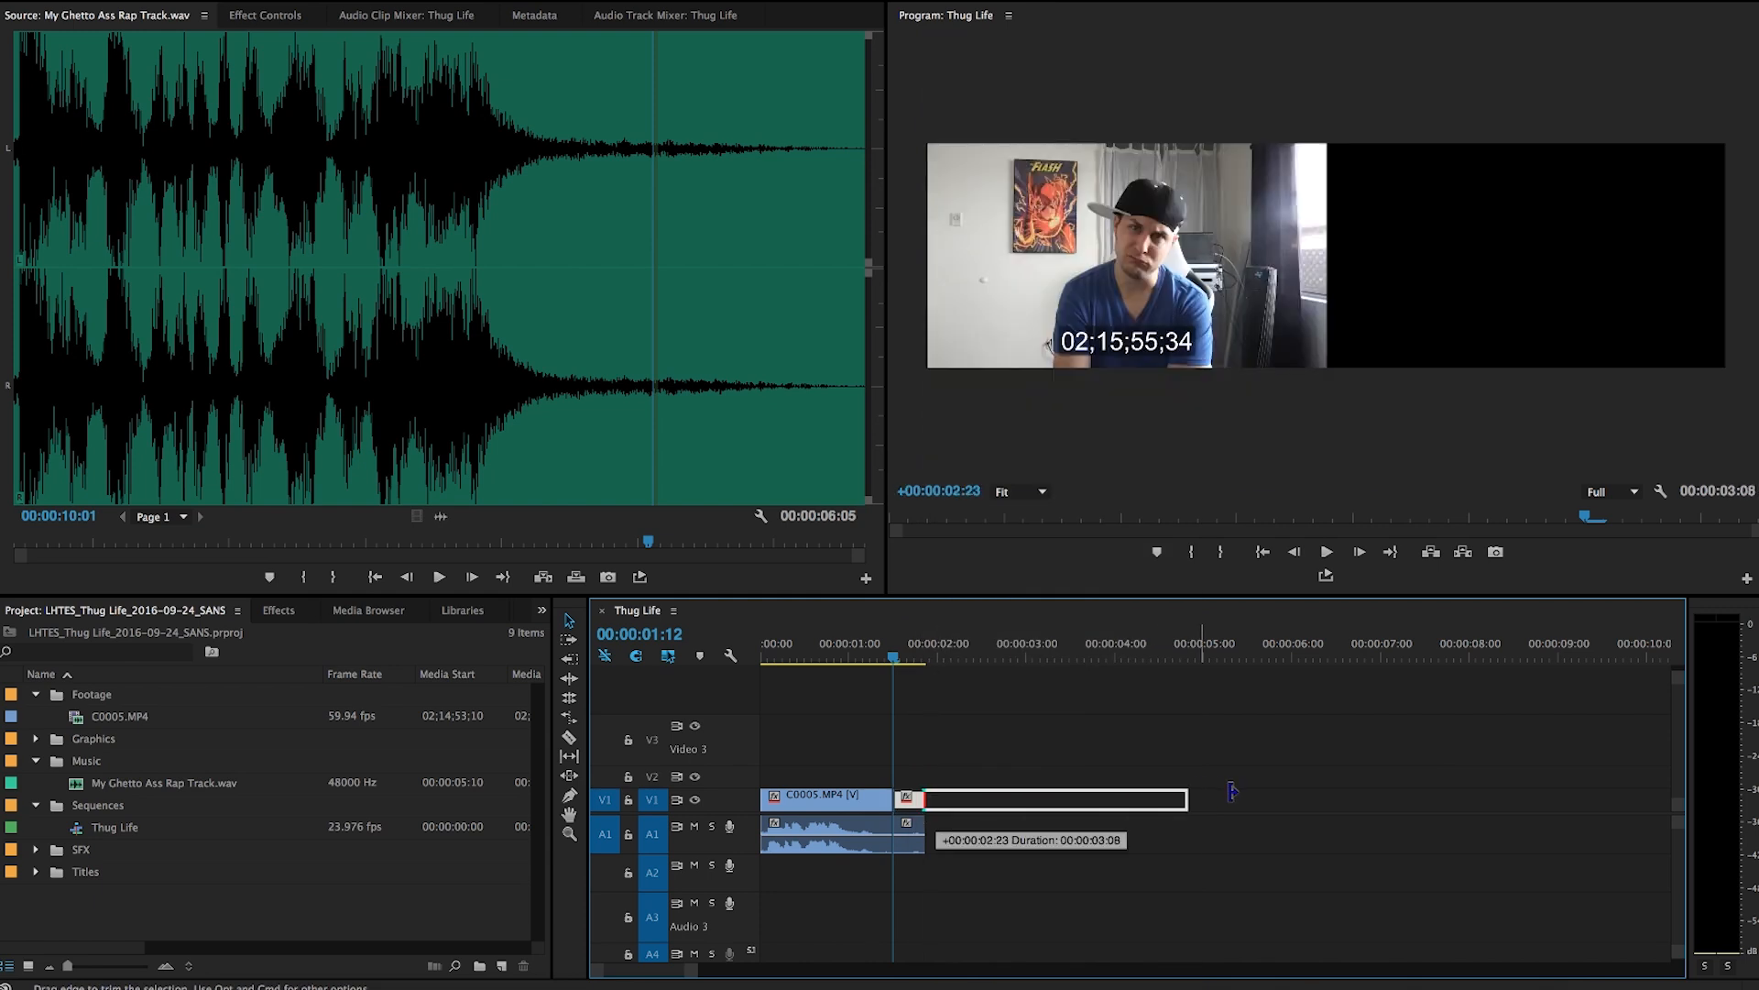
pyautogui.moveTo(898, 654); pyautogui.dragTo(944, 659)
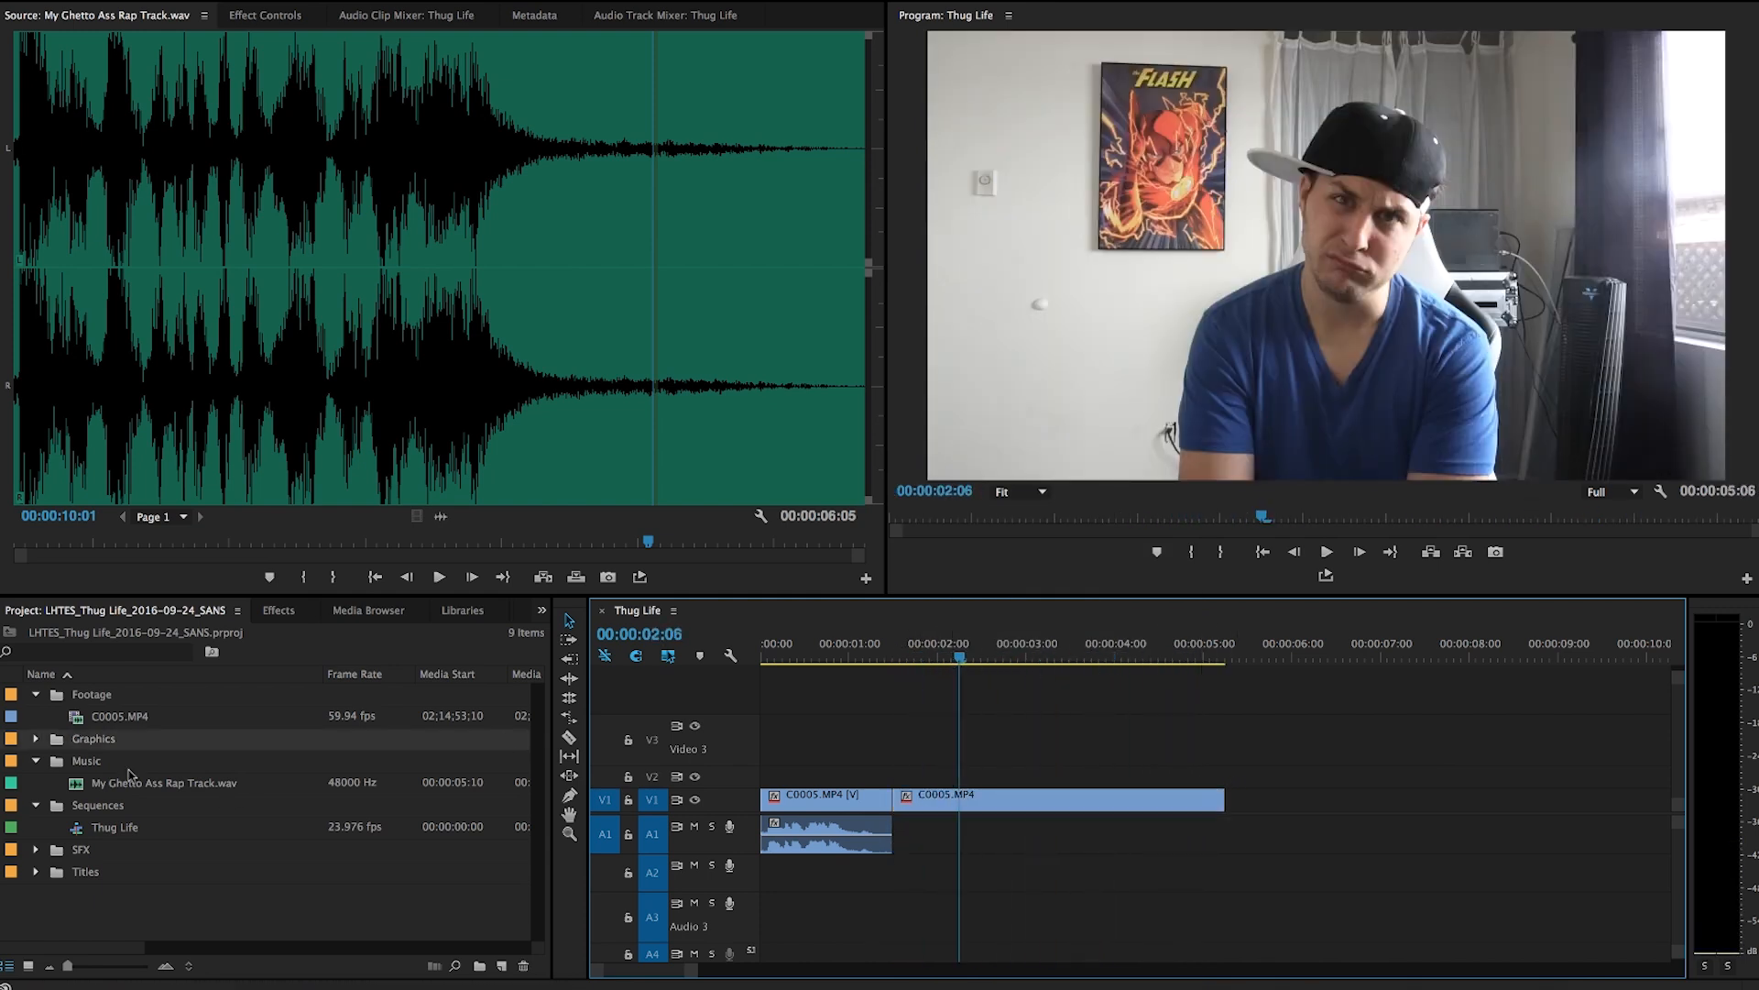
# Import all five PNG files from the 03 Graphics folder into the Graphics bin.
pyautogui.click(60, 742)
pyautogui.press('super+i')
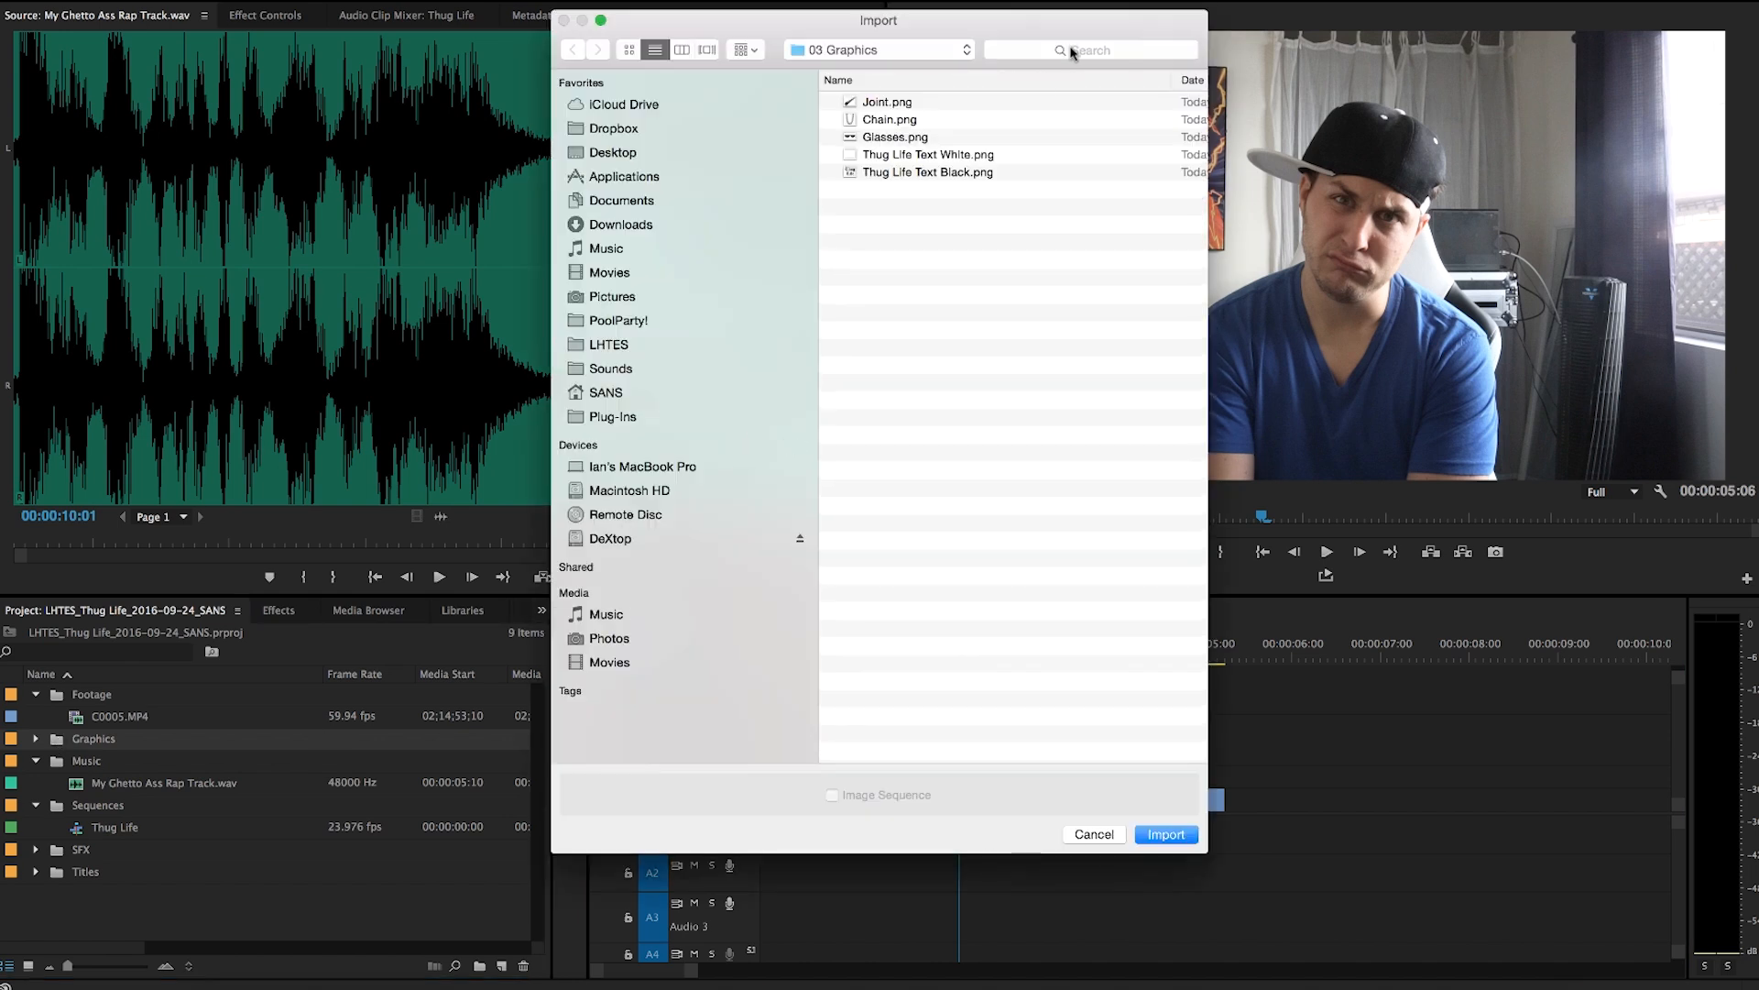
pyautogui.click(891, 104)
pyautogui.keyDown('shift'); pyautogui.click(895, 173); pyautogui.keyUp('shift')
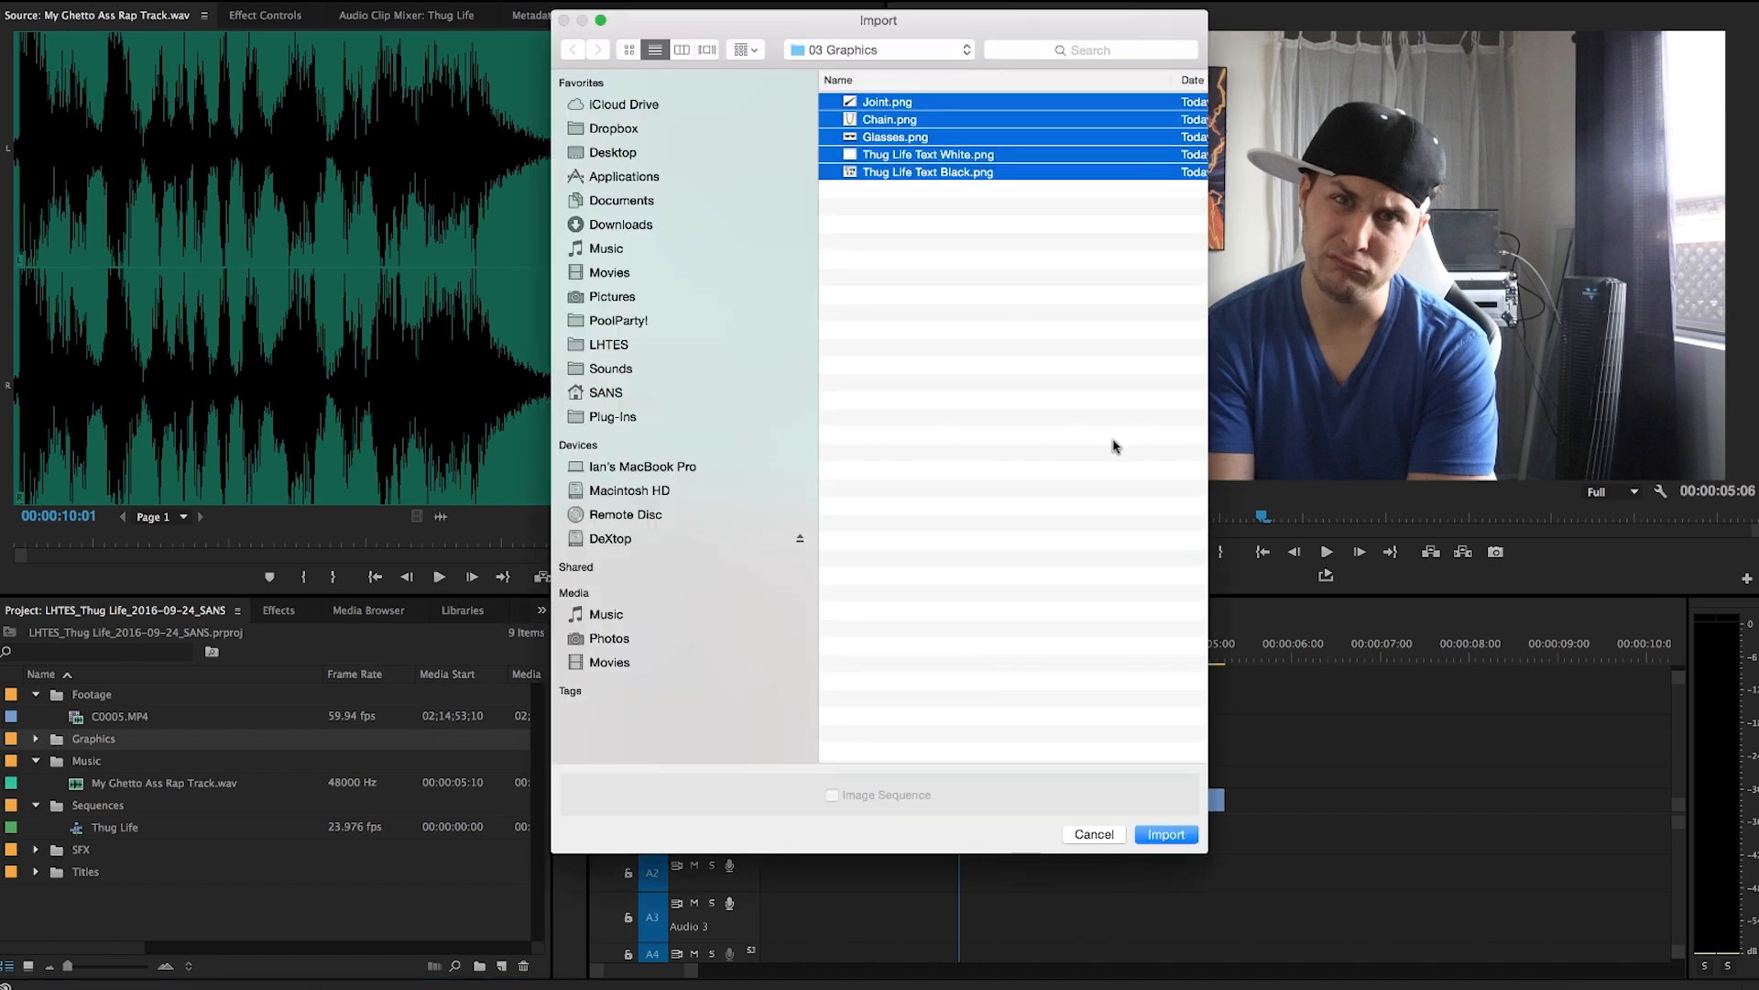
pyautogui.click(1166, 833)
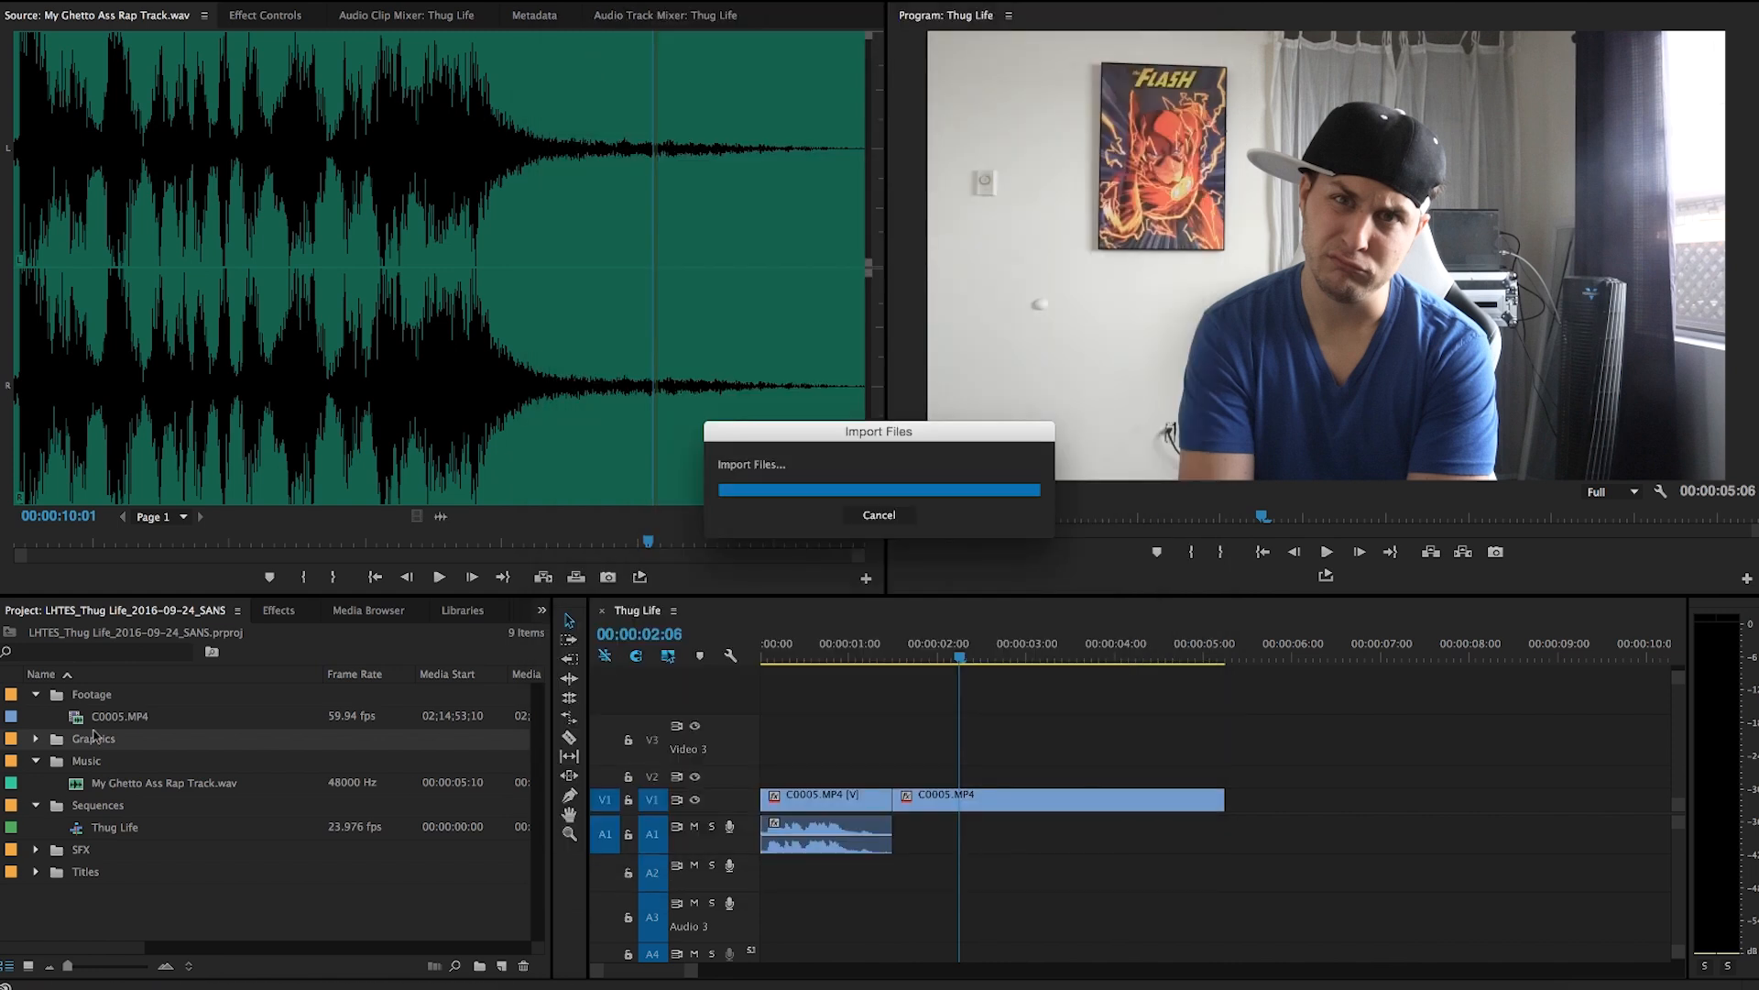
# Place Glasses.png on track V2 starting at the frozen clip.
pyautogui.click(35, 740)
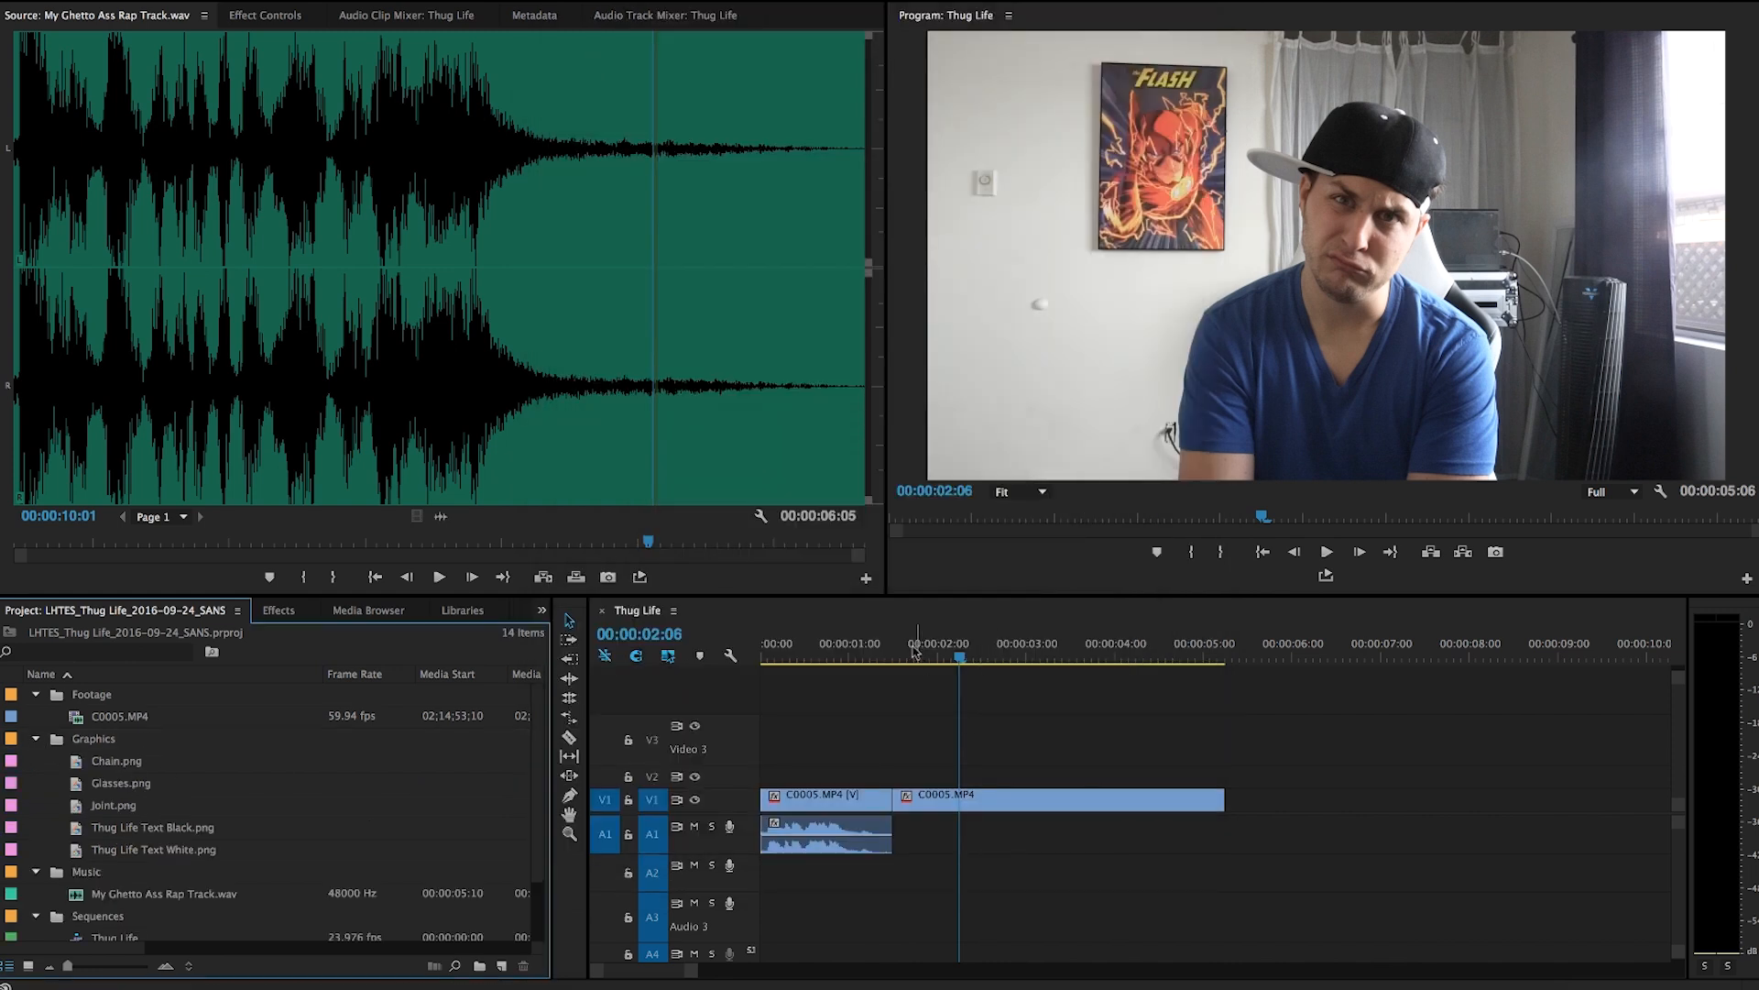
pyautogui.moveTo(116, 793); pyautogui.dragTo(894, 781)
pyautogui.click(988, 786)
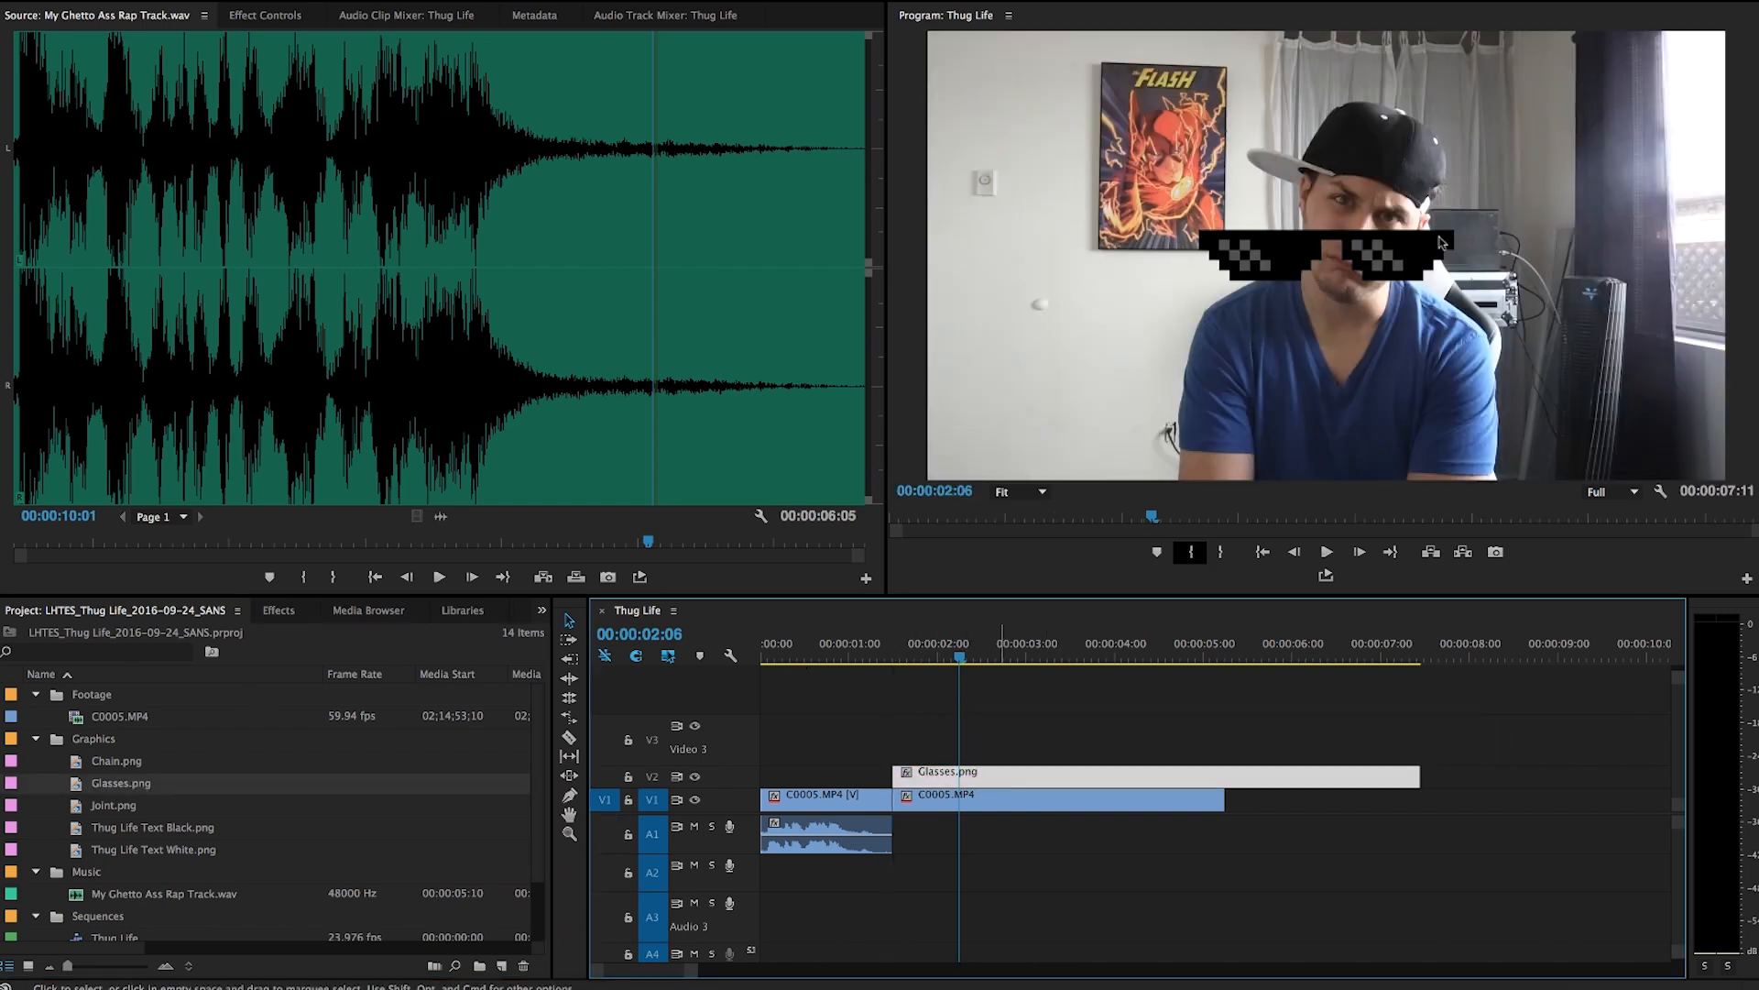
# Scale the glasses to 61, rotate them 14° and position them over the eyes.
pyautogui.click(266, 15)
pyautogui.moveTo(349, 132); pyautogui.dragTo(346, 186)
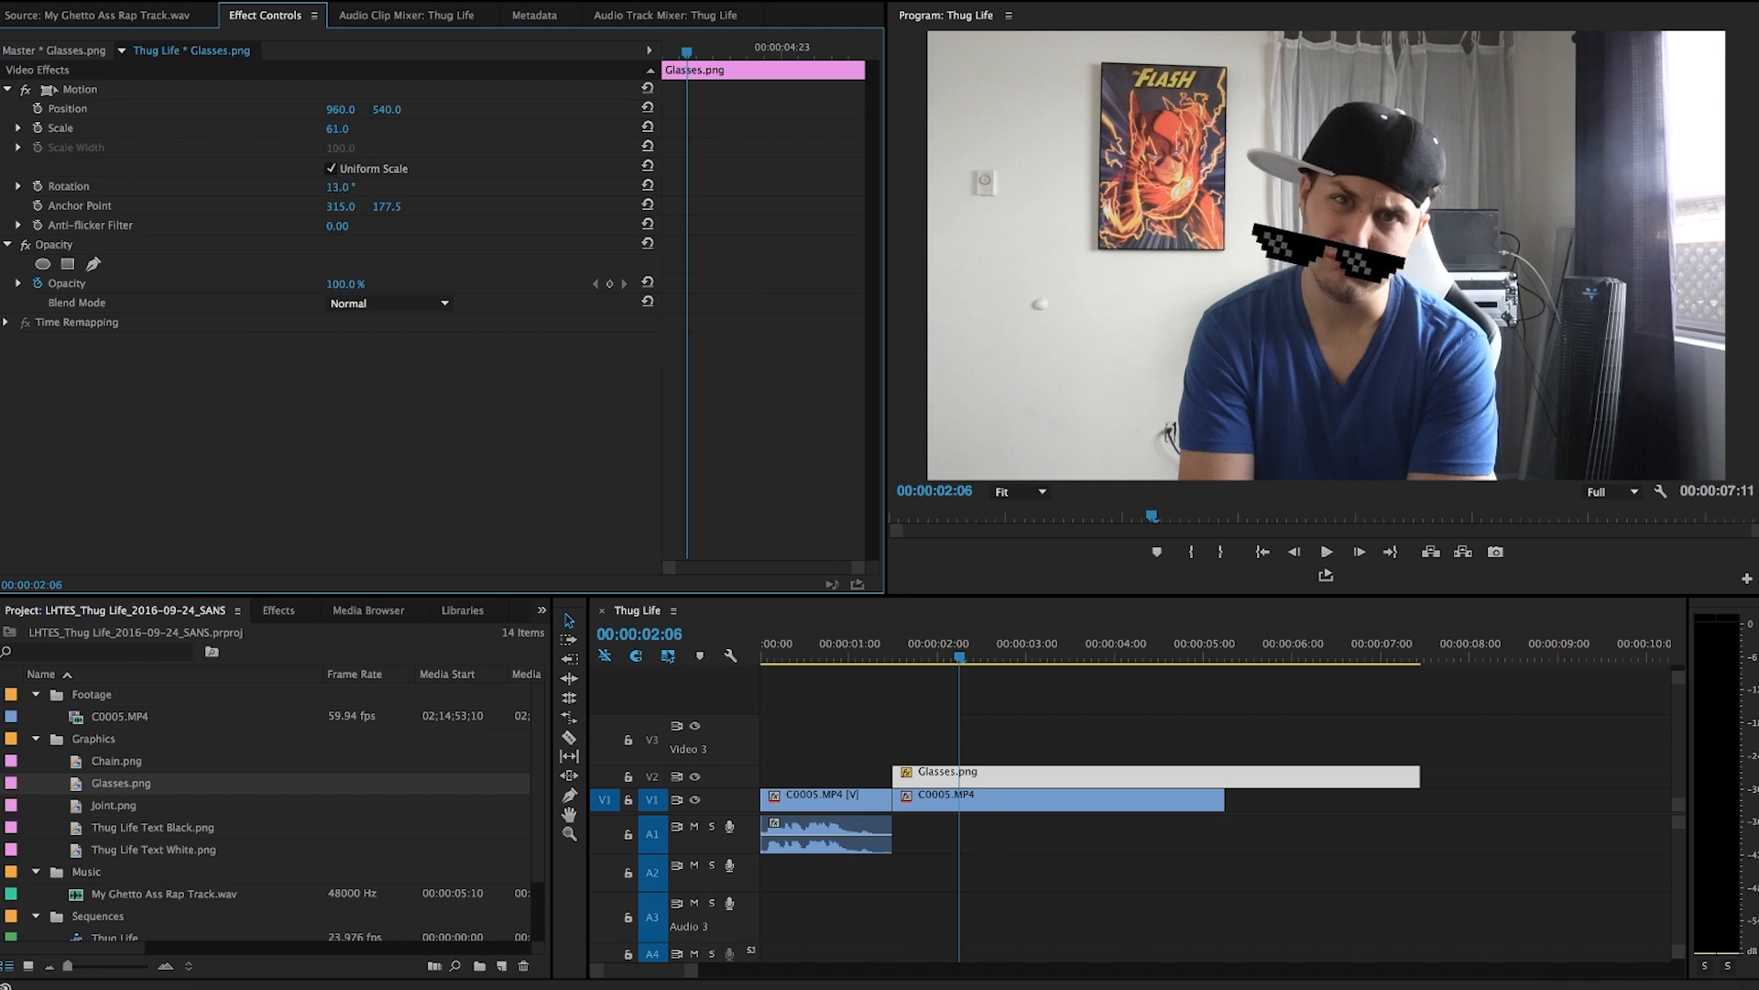
pyautogui.click(50, 91)
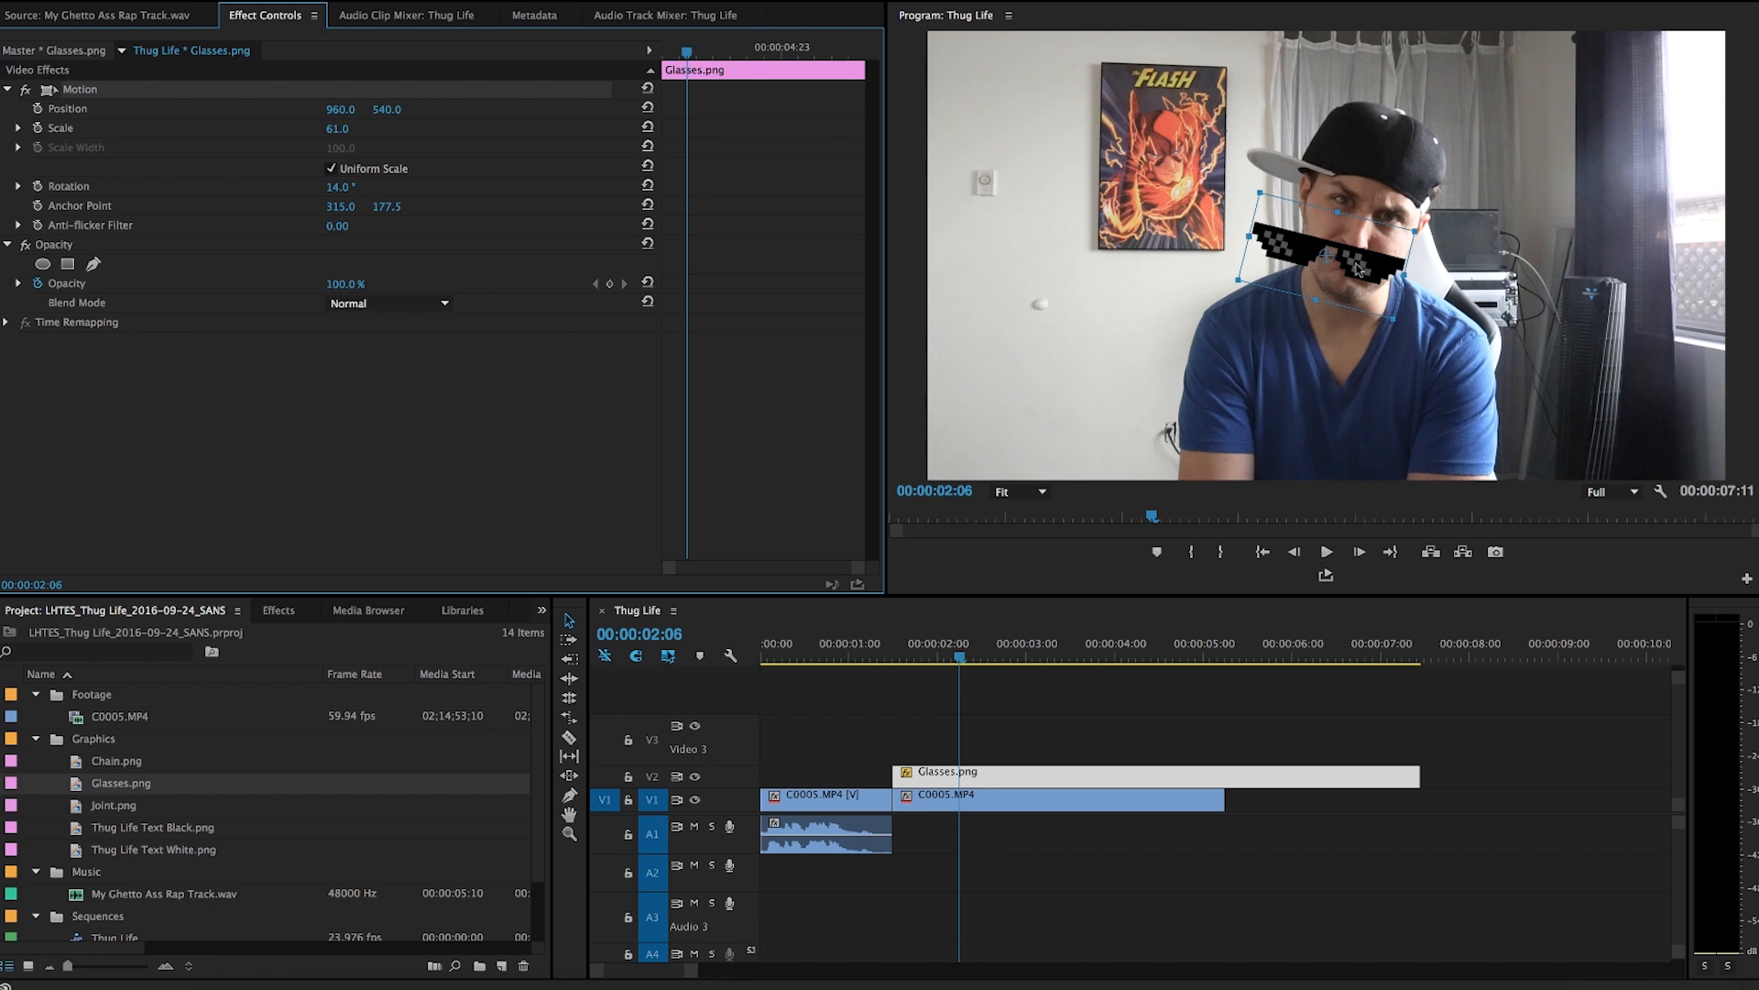
pyautogui.moveTo(1359, 268); pyautogui.dragTo(1390, 229)
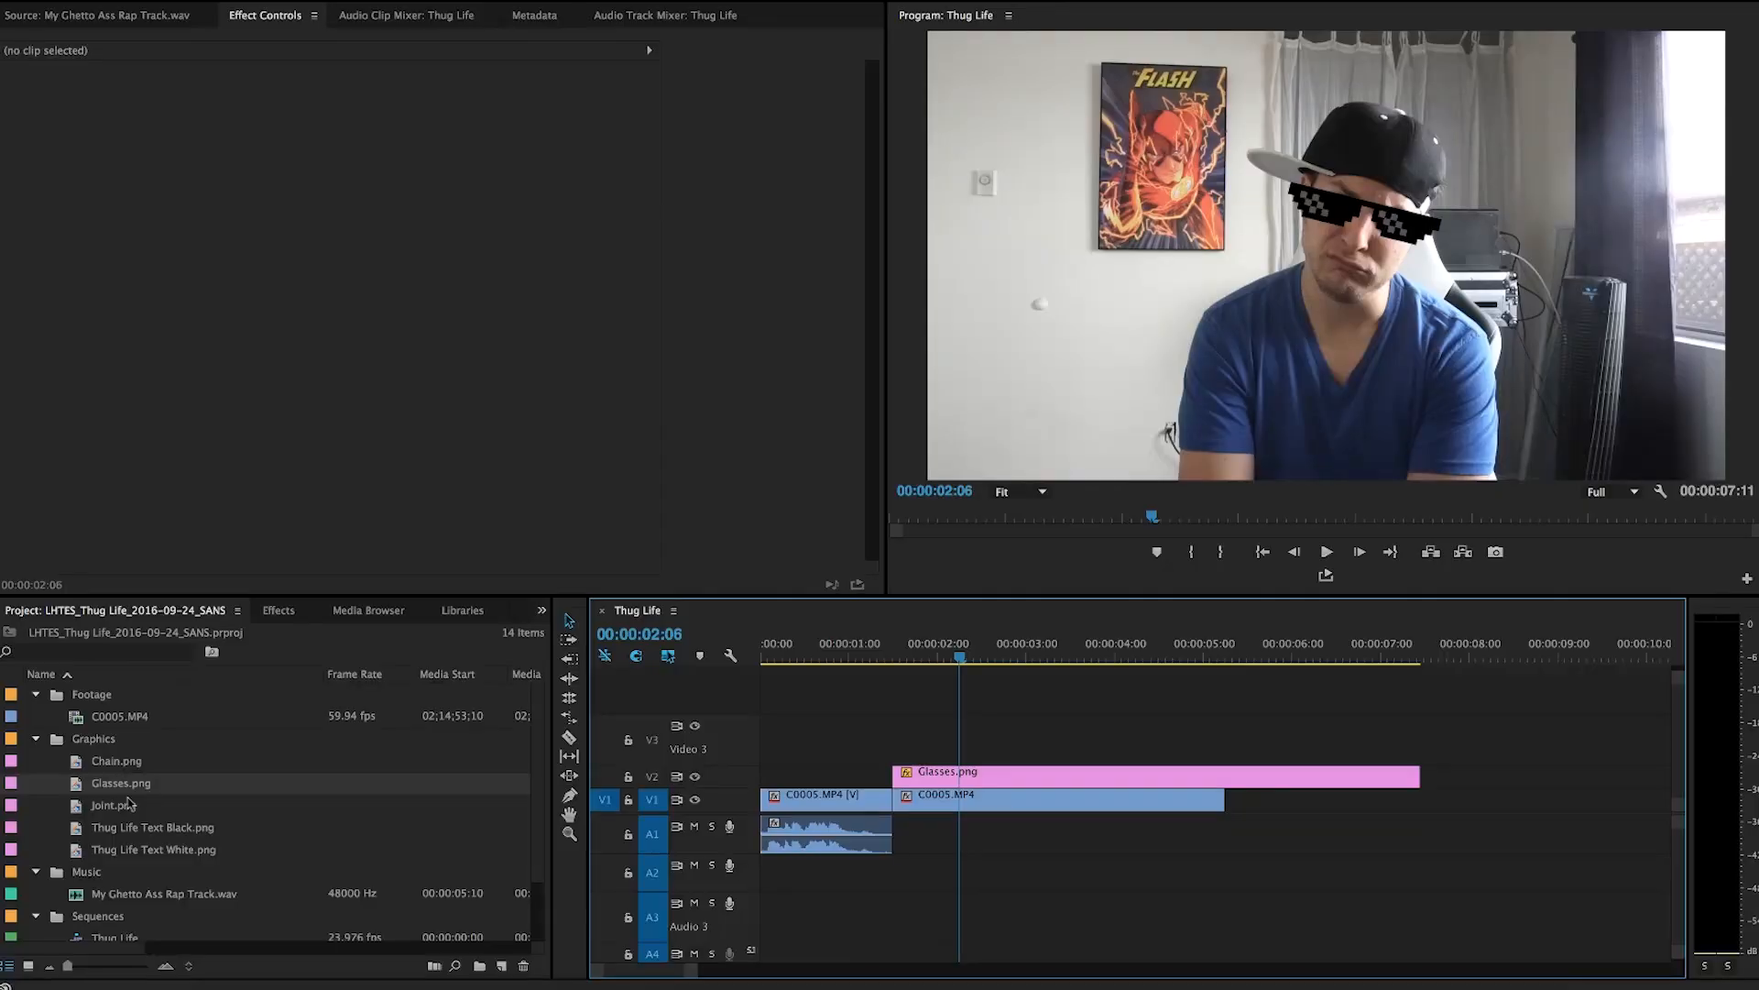
# Place Joint.png on track V3 above the glasses clip.
pyautogui.click(104, 807)
pyautogui.moveTo(104, 807); pyautogui.dragTo(938, 753)
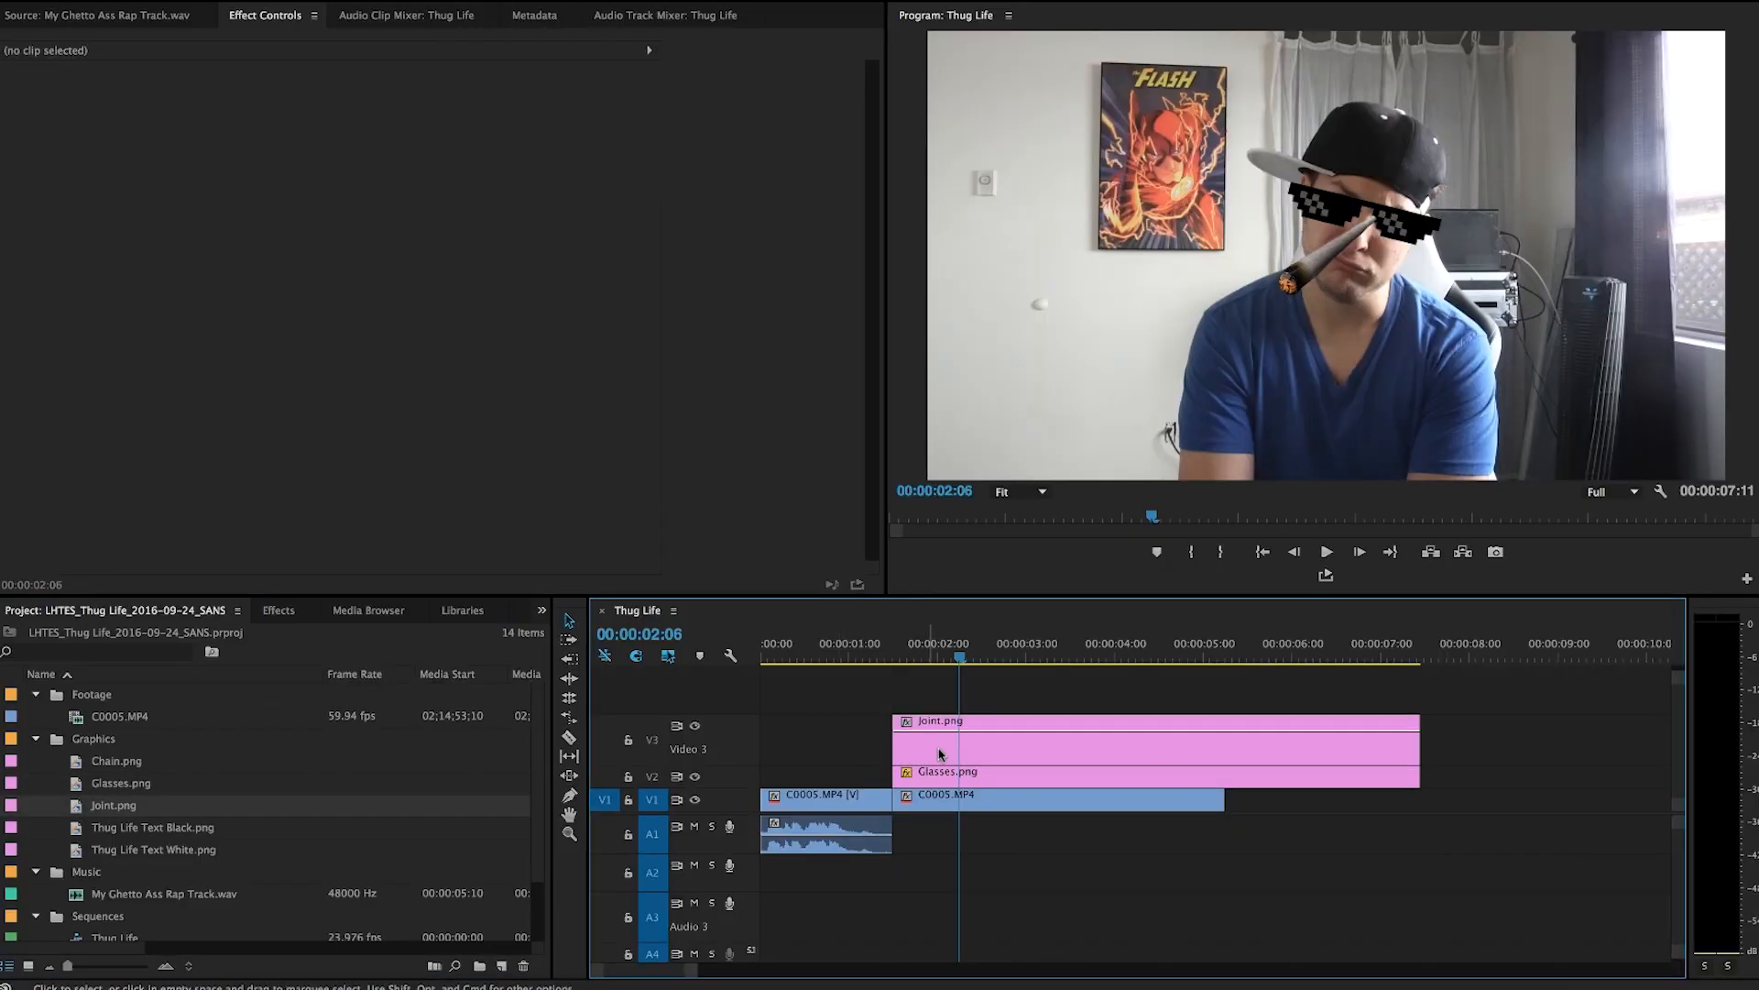
# Scale the joint to 80, rotate it 17.3° and position it at the mouth.
pyautogui.click(1025, 754)
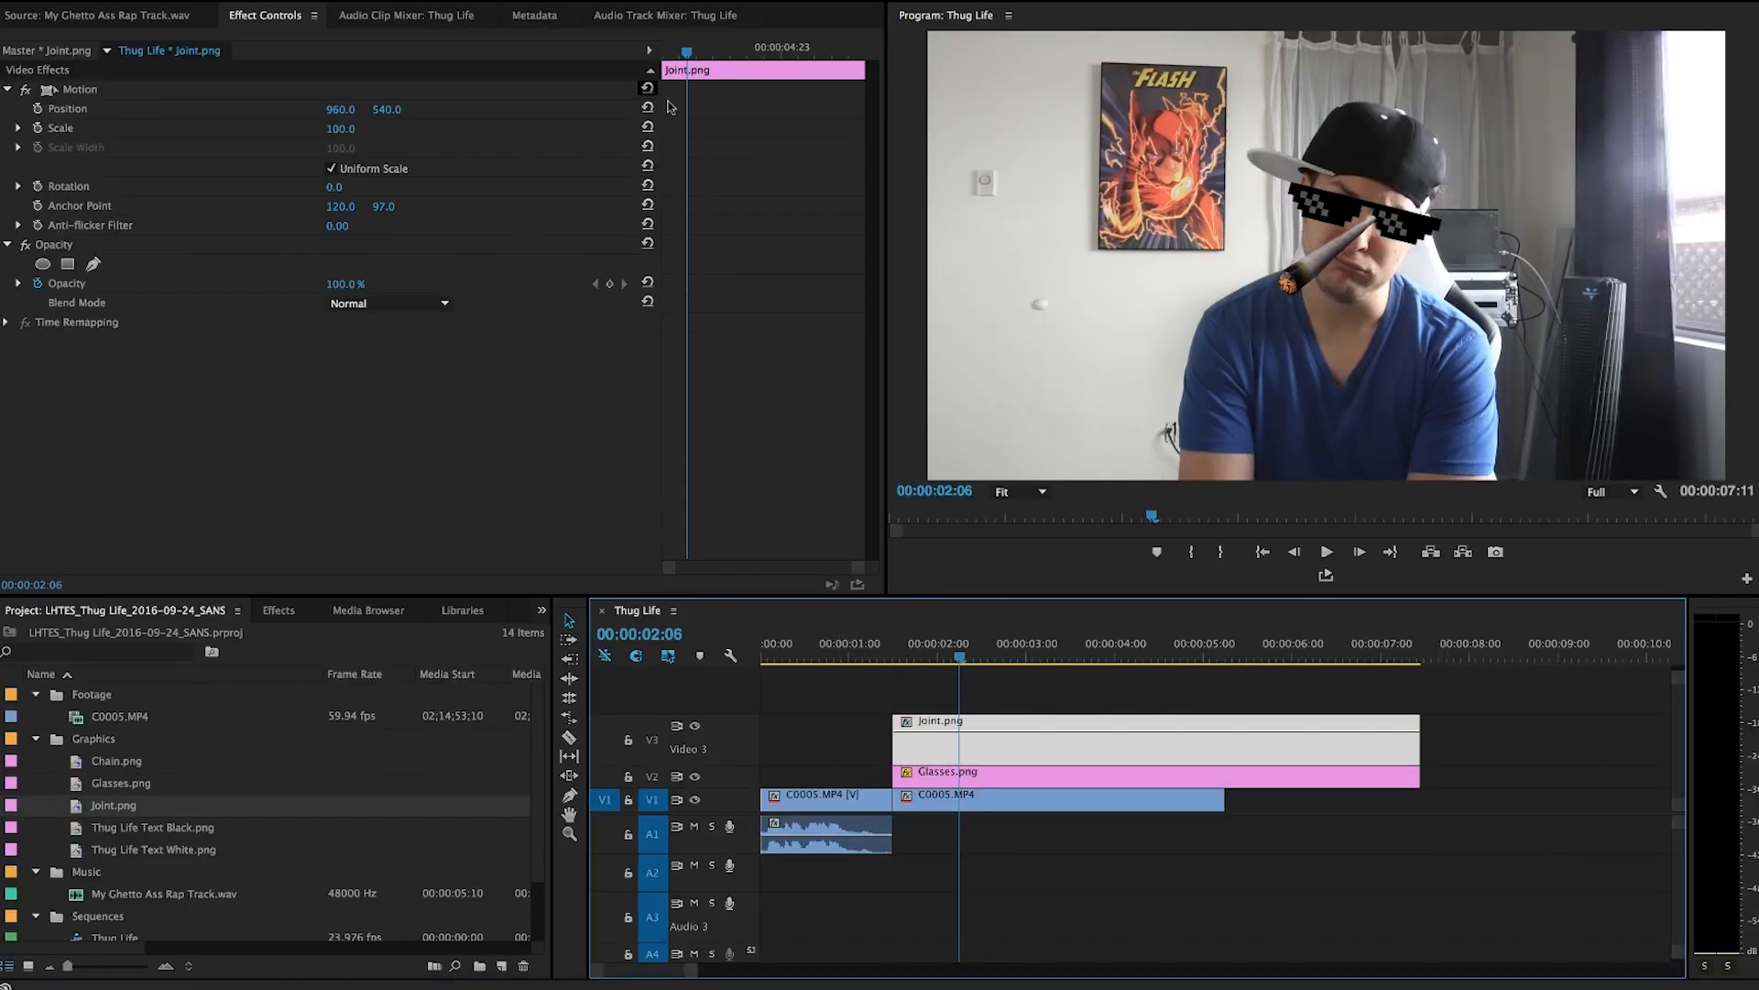
pyautogui.click(52, 95)
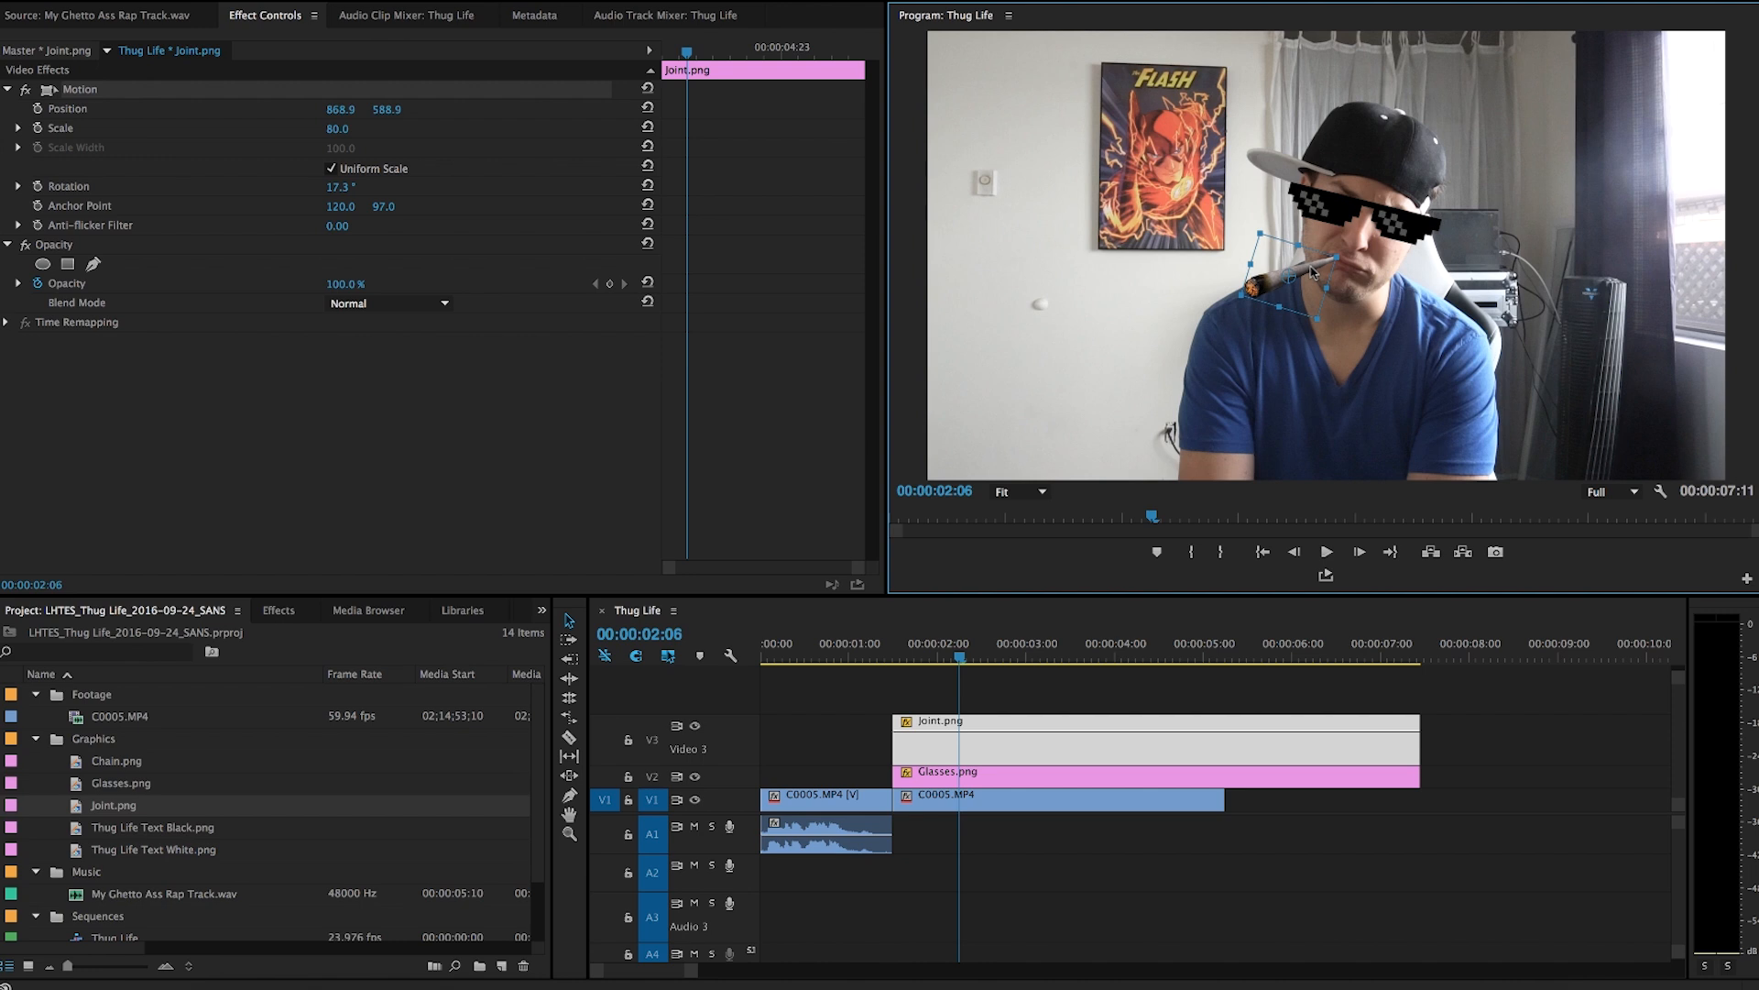
pyautogui.click(1070, 699)
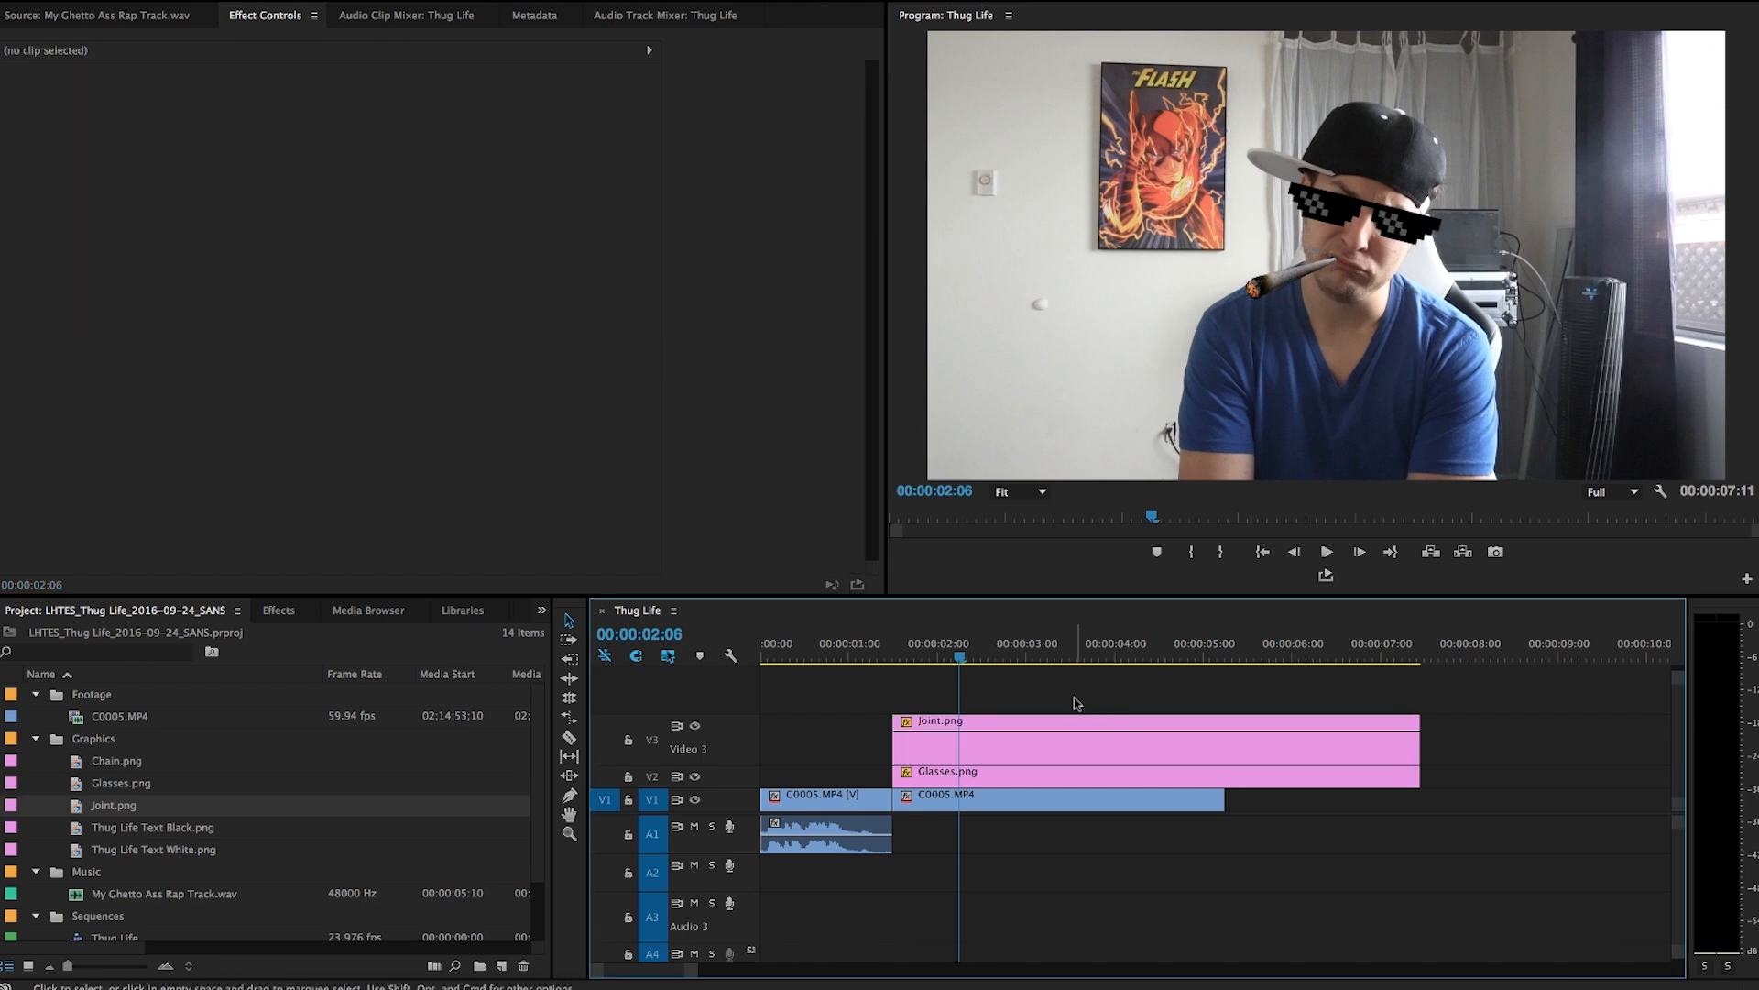
# Place Chain.png on track V4 and move it down around the neck.
pyautogui.moveTo(117, 761); pyautogui.dragTo(984, 703)
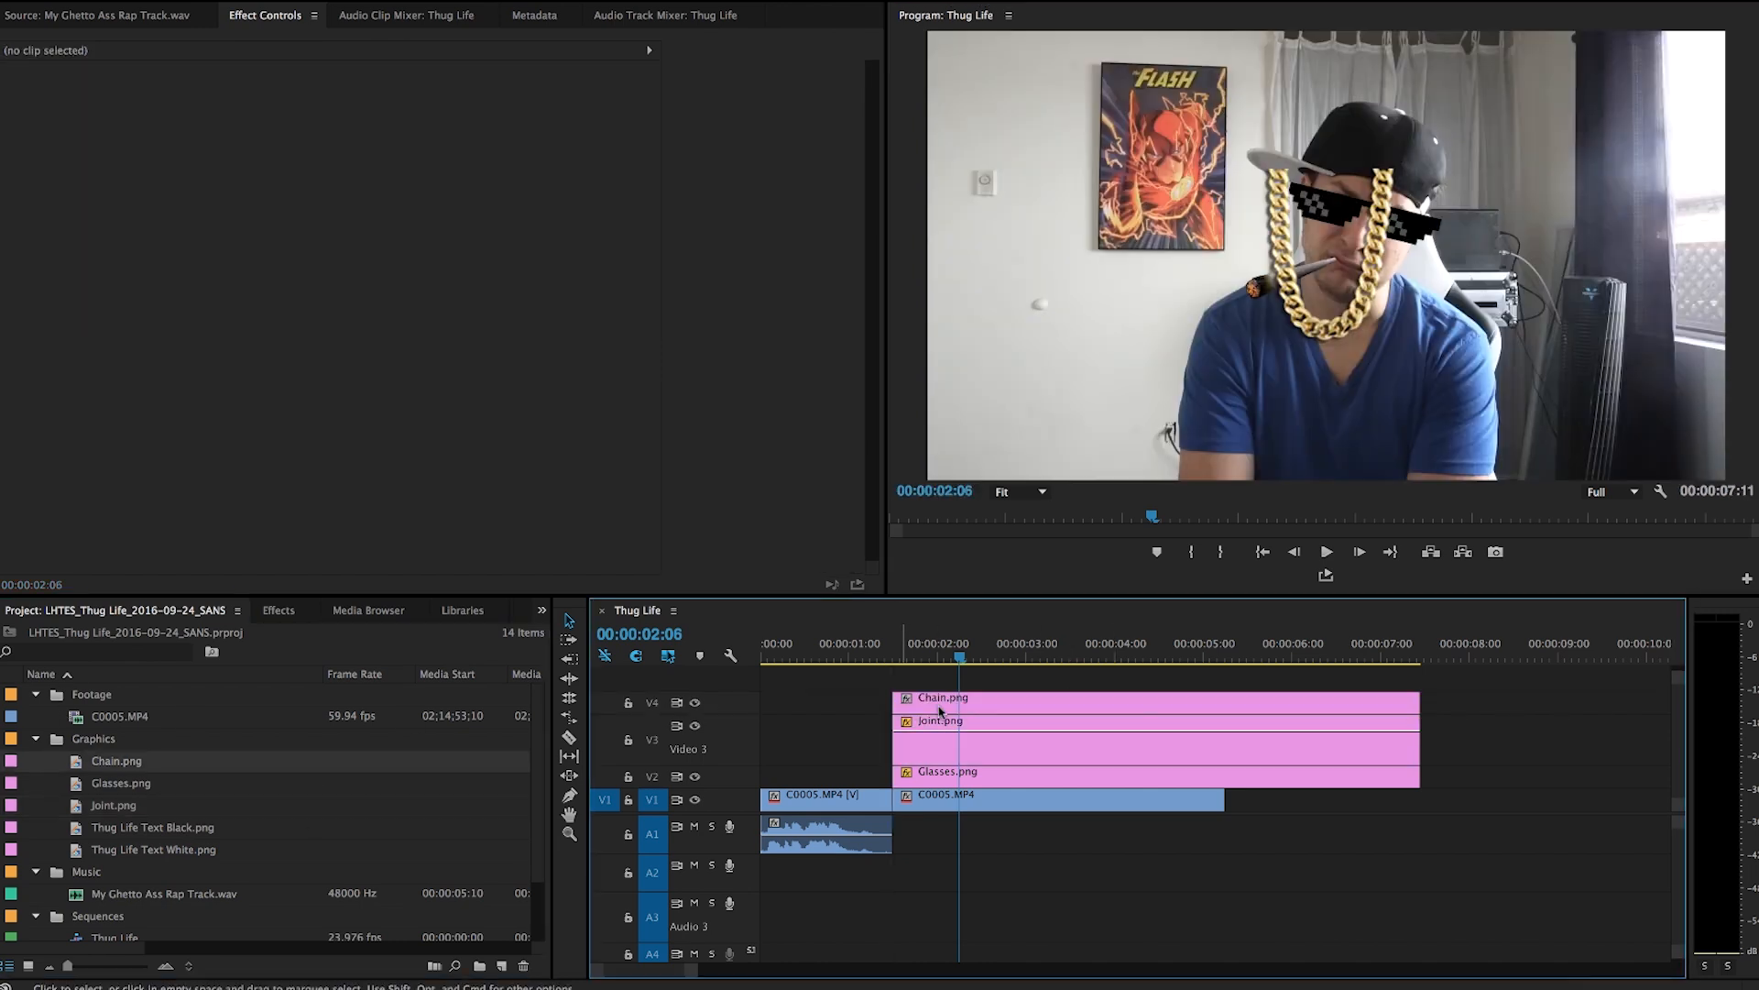
pyautogui.click(984, 703)
pyautogui.moveTo(1370, 263); pyautogui.dragTo(1365, 376)
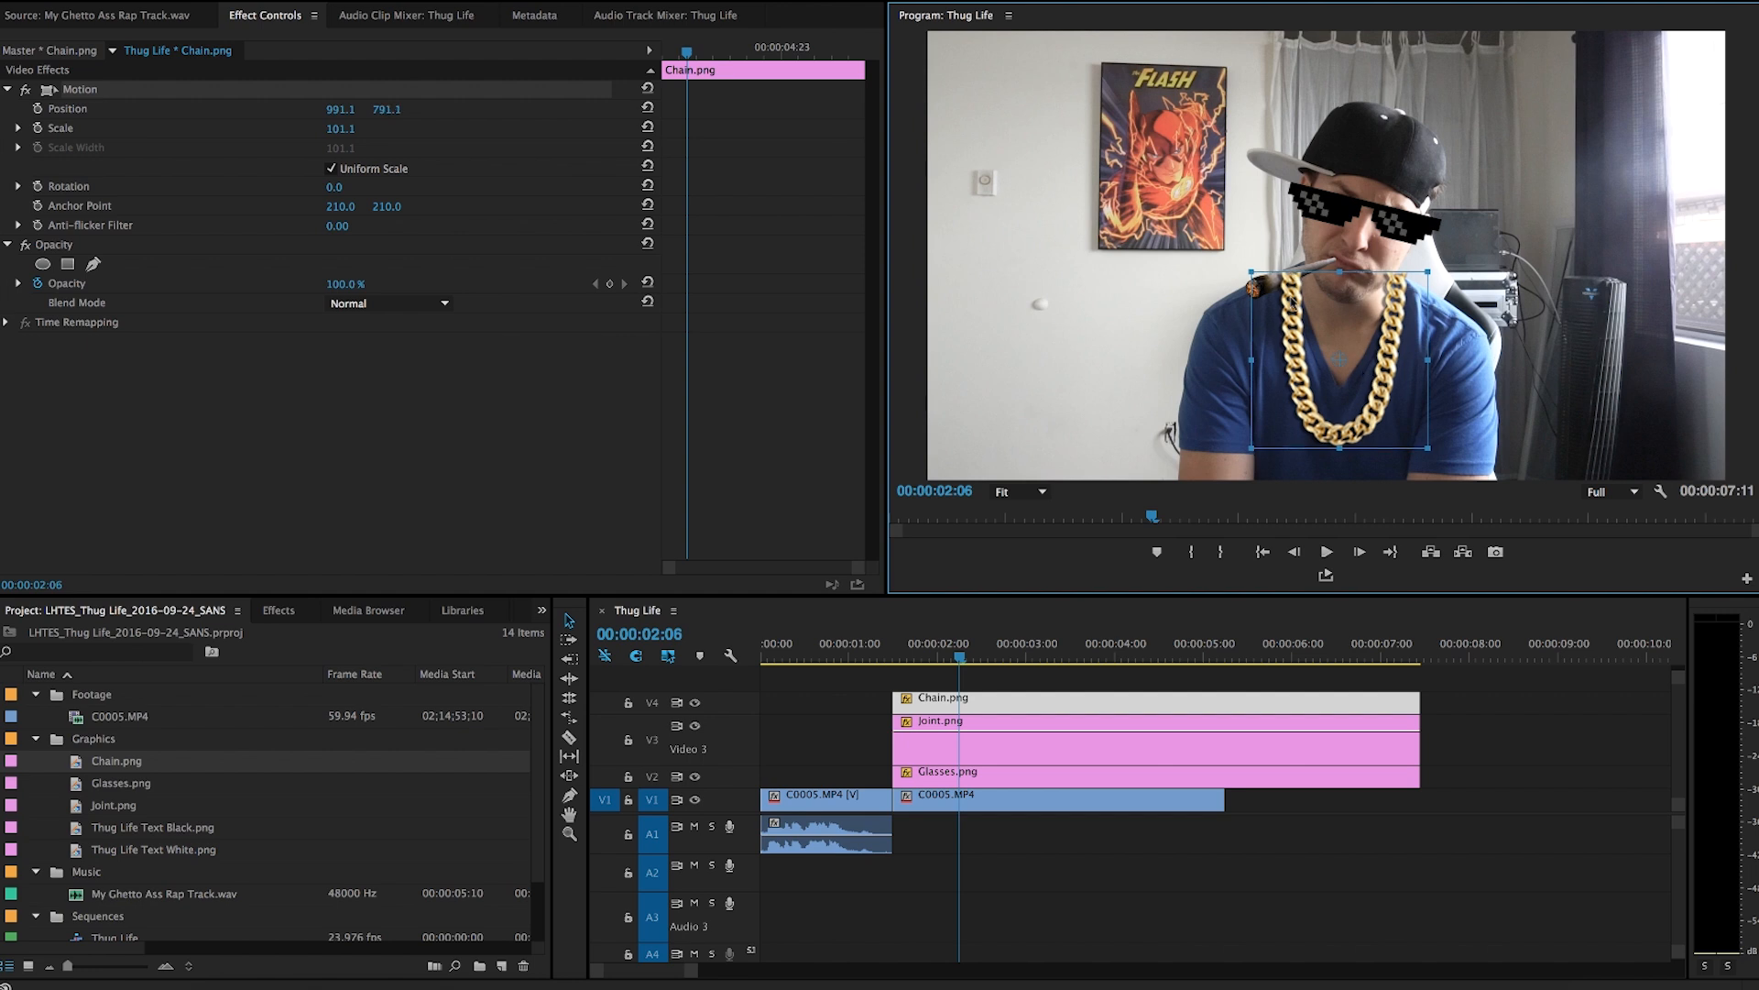
# Rearrange the overlays so Joint.png sits on V4 above Chain.png on V3.
pyautogui.moveTo(978, 760); pyautogui.dragTo(976, 683)
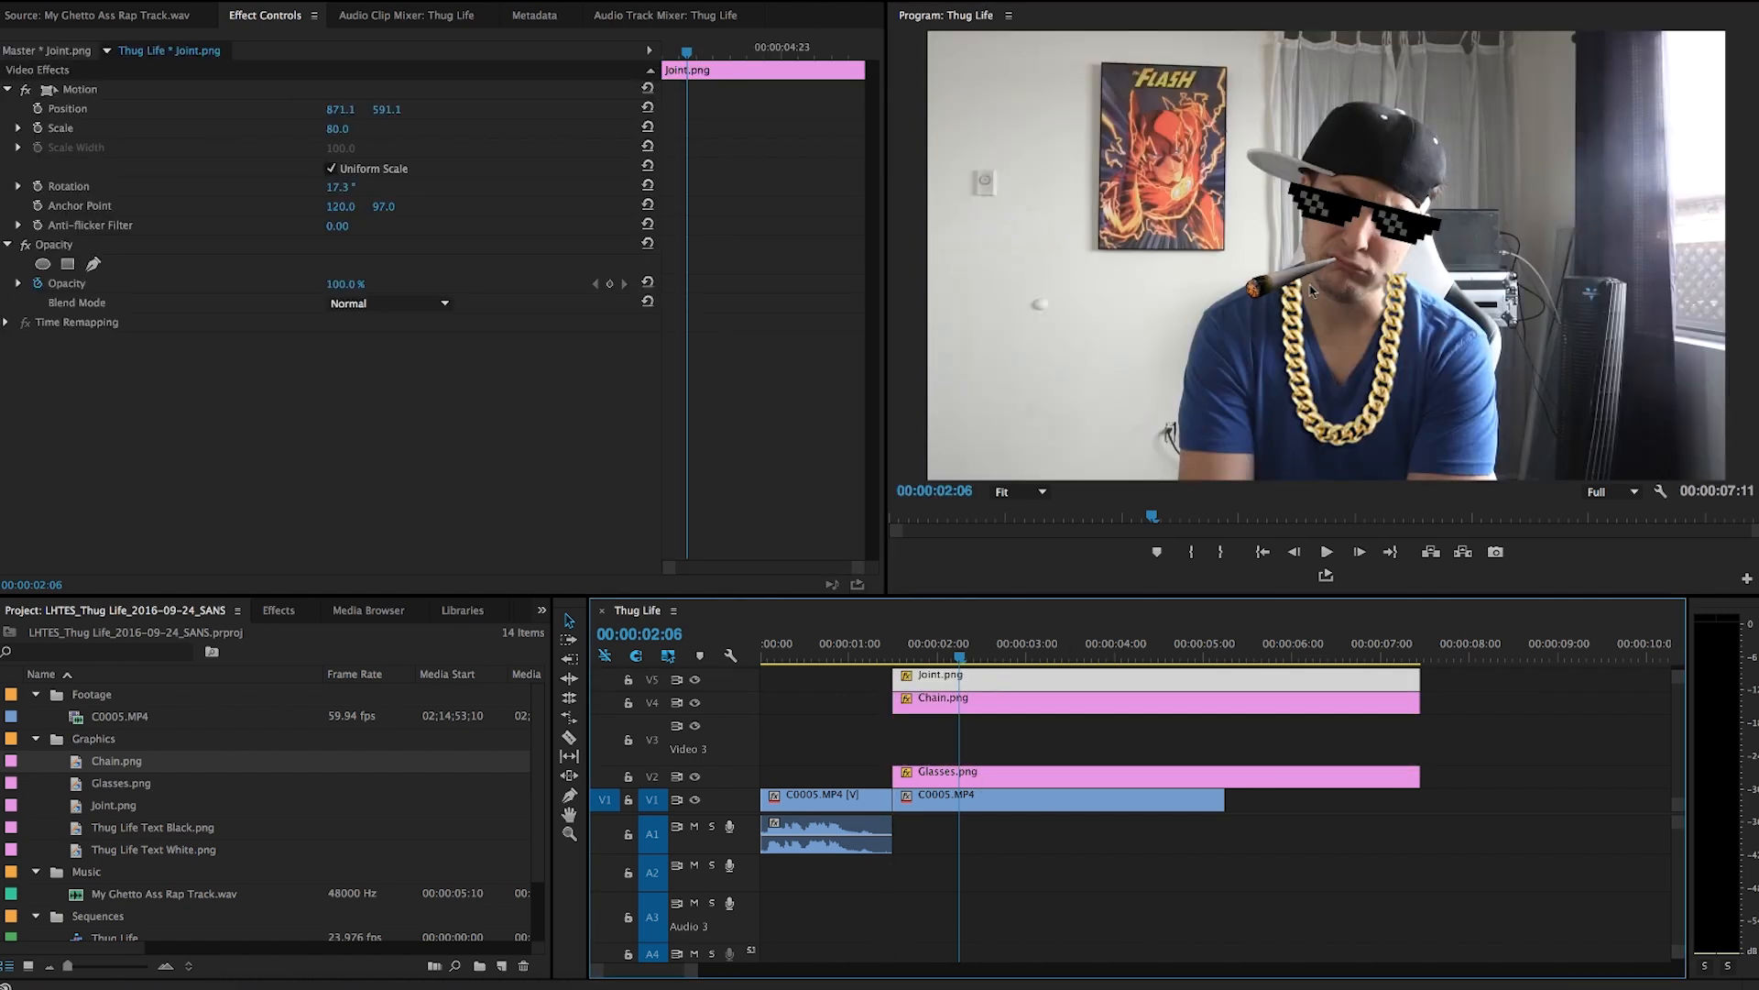
pyautogui.moveTo(876, 685); pyautogui.dragTo(930, 727)
pyautogui.click(1541, 721)
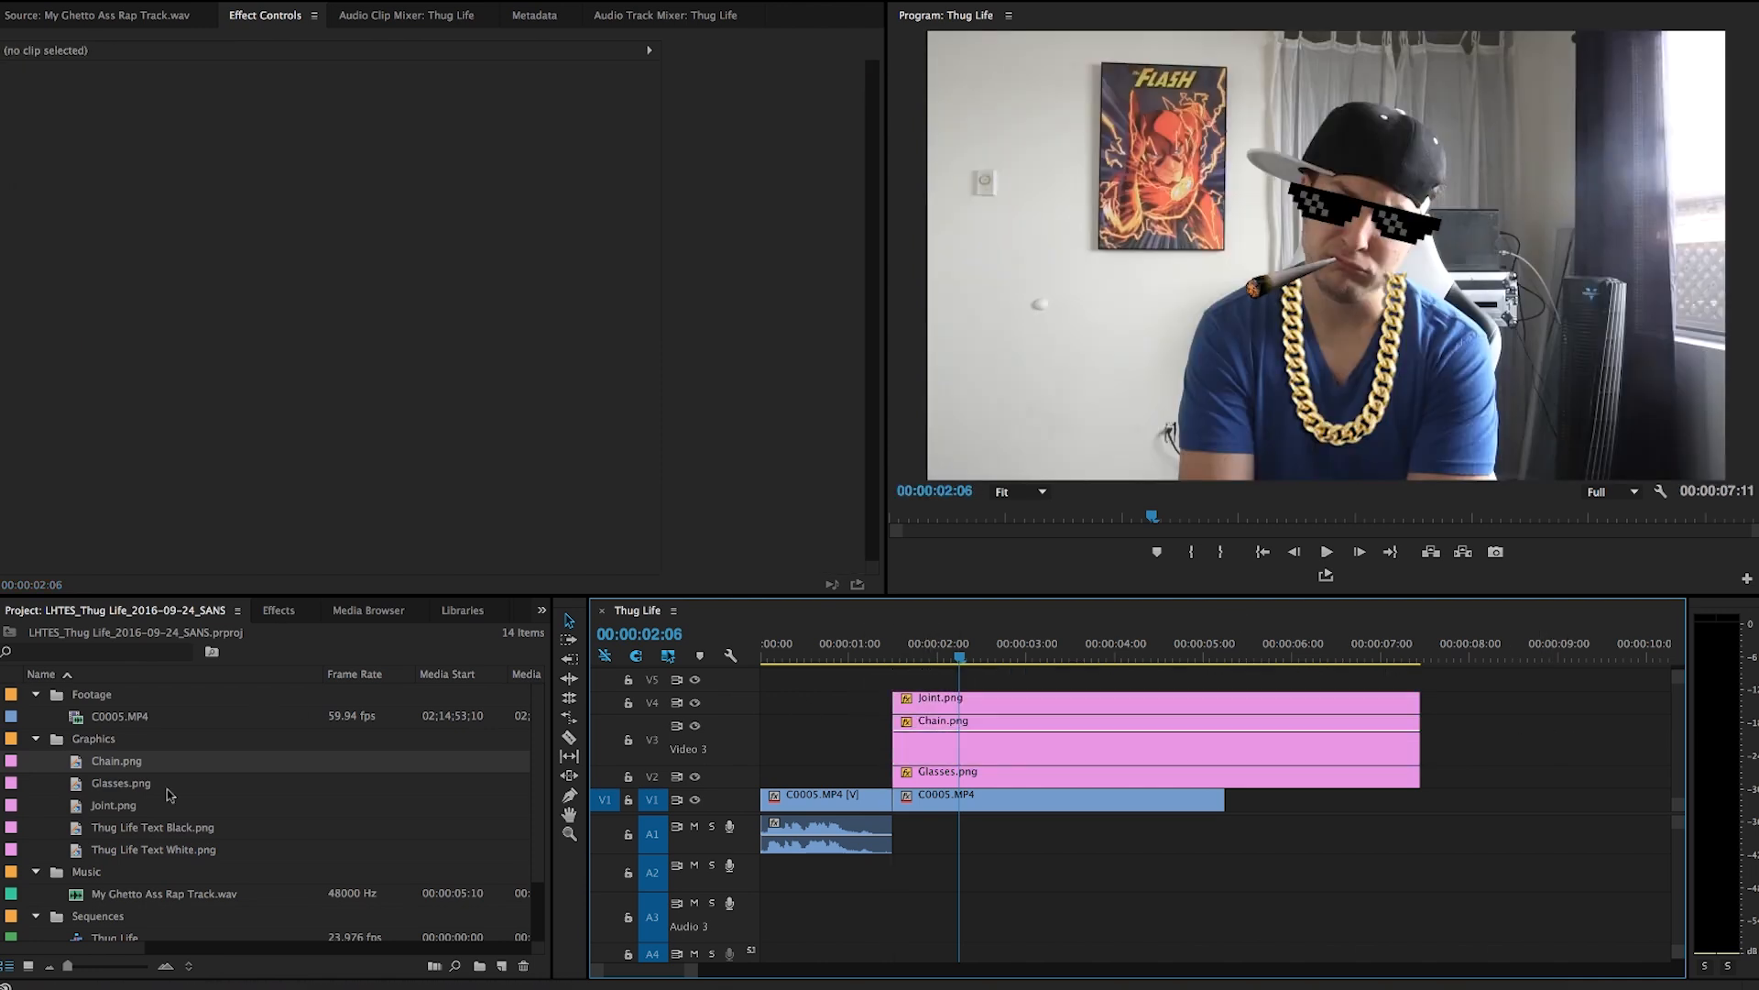
# Place Thug Life Text Black.png on V5 at the lower left, scaled to 38.
pyautogui.moveTo(154, 832); pyautogui.dragTo(966, 680)
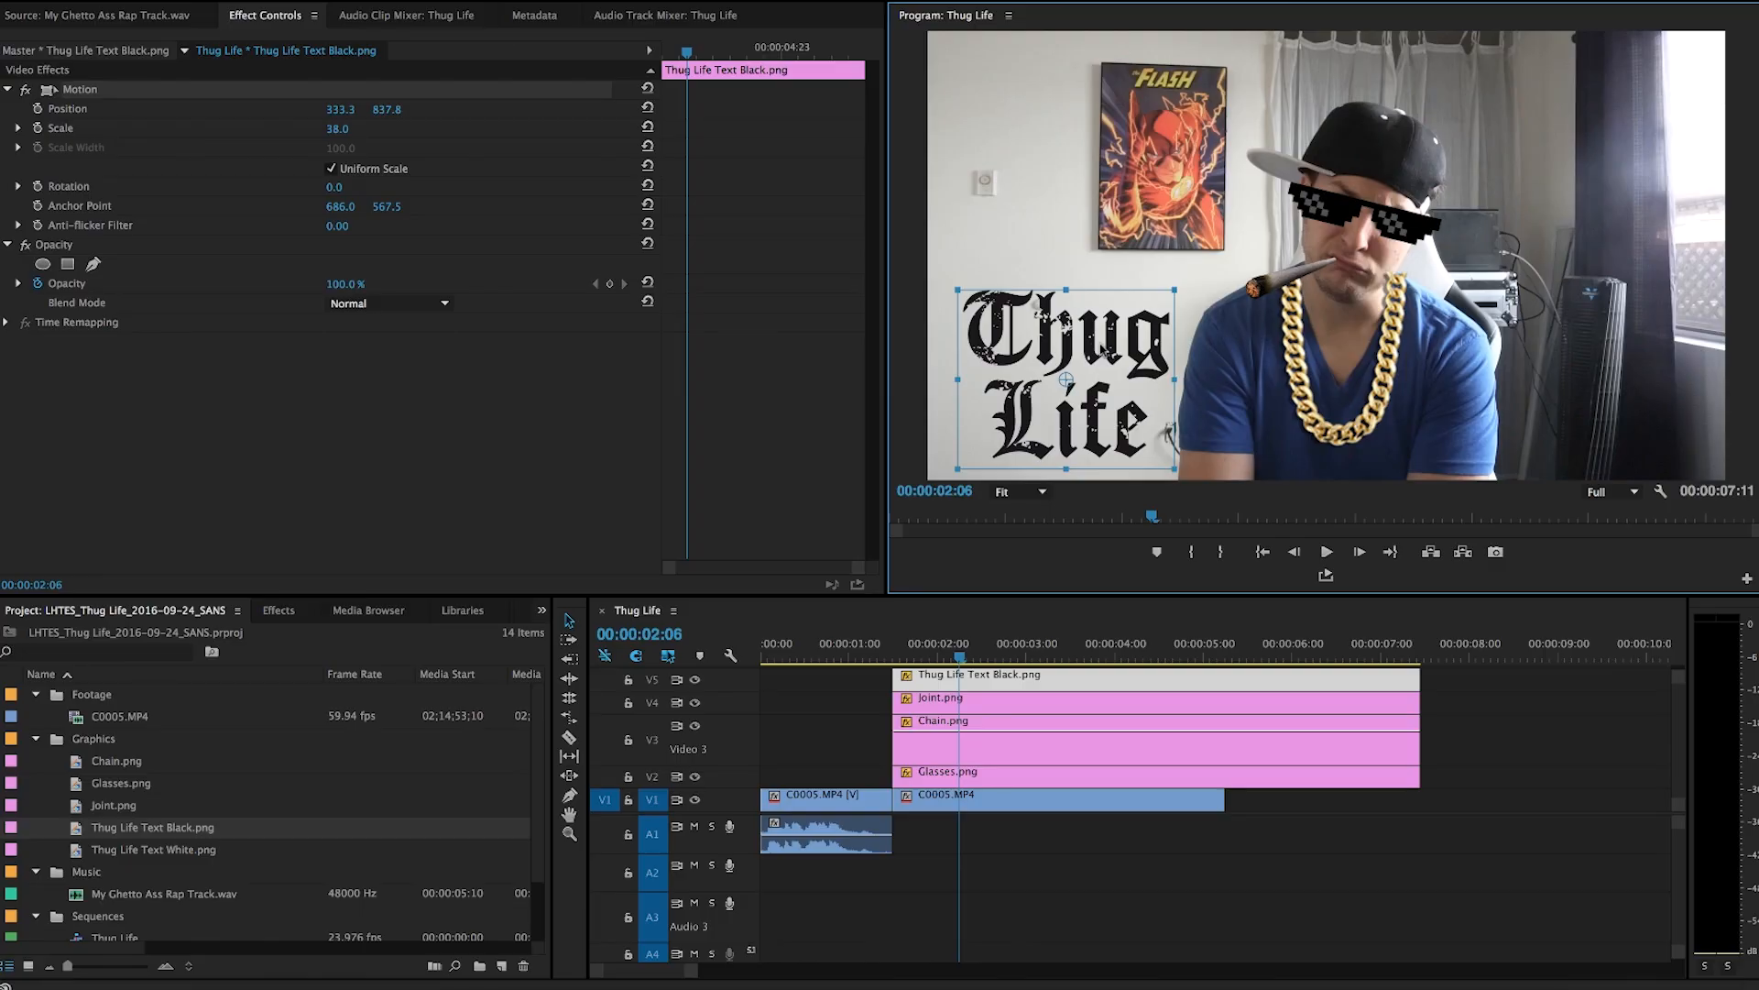
pyautogui.click(1584, 743)
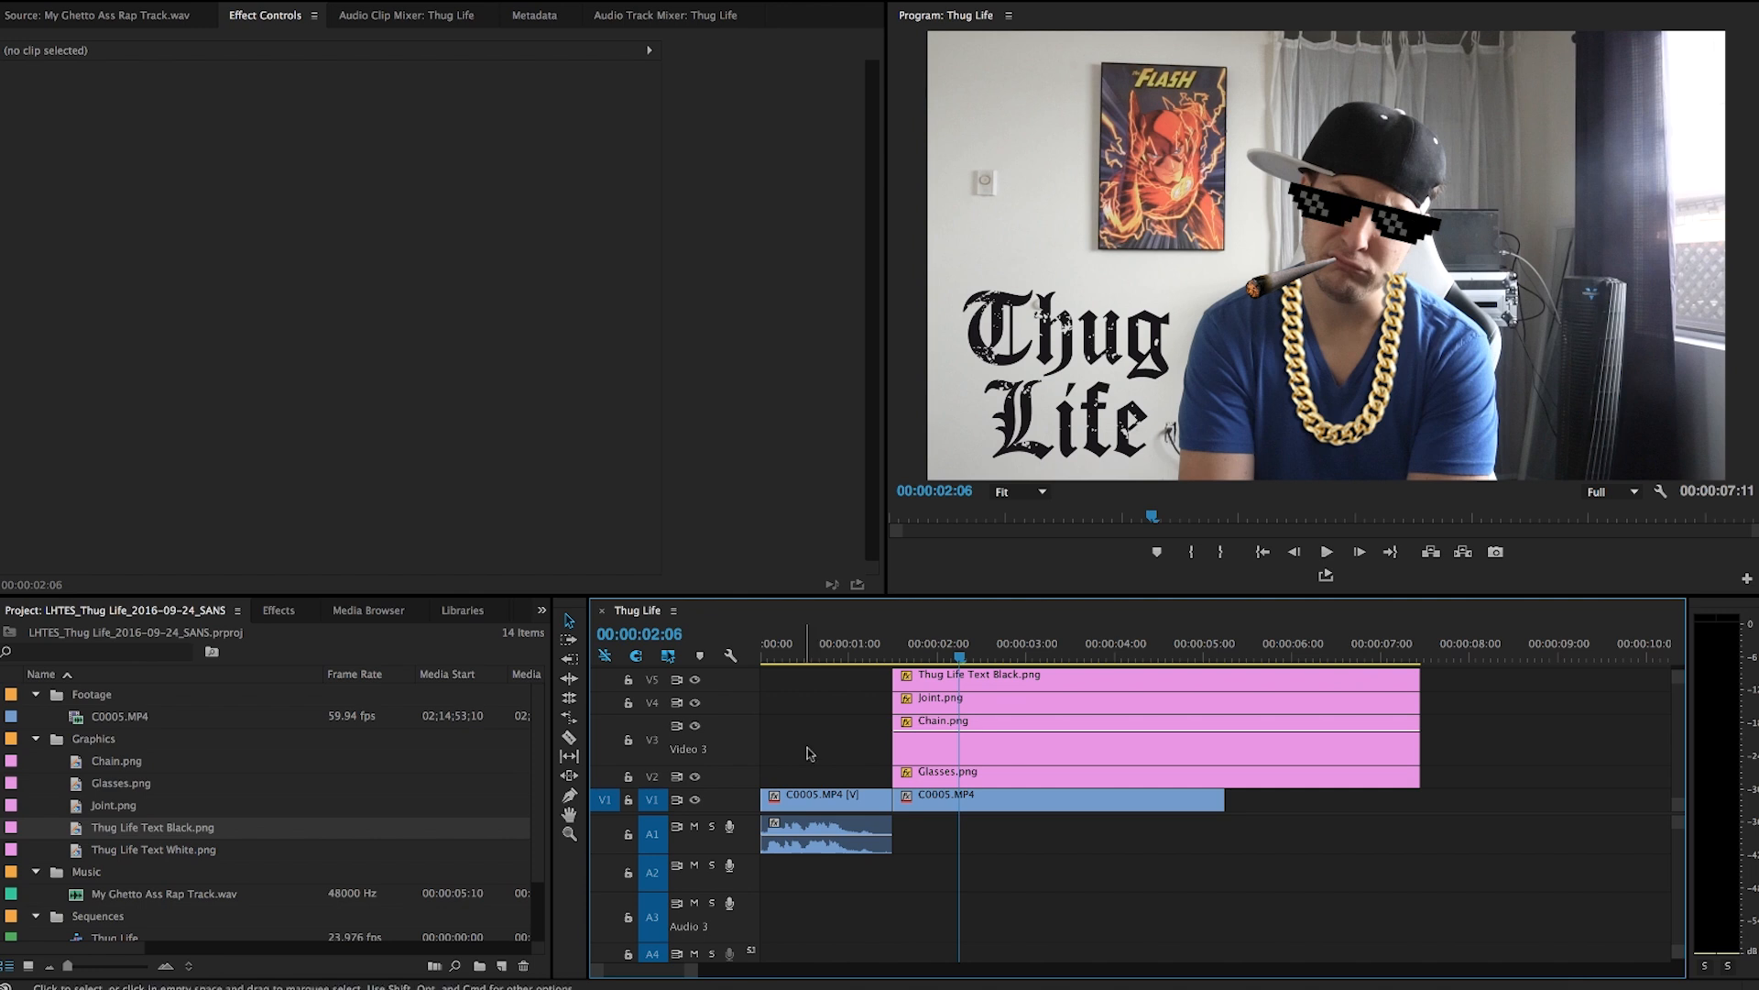
# Keyframe the chain's position at 00:00:01:17 and set its Y position to 1305.1 at 00:00:01:12.
pyautogui.press('Up')
pyautogui.press('=')
pyautogui.click(1080, 752)
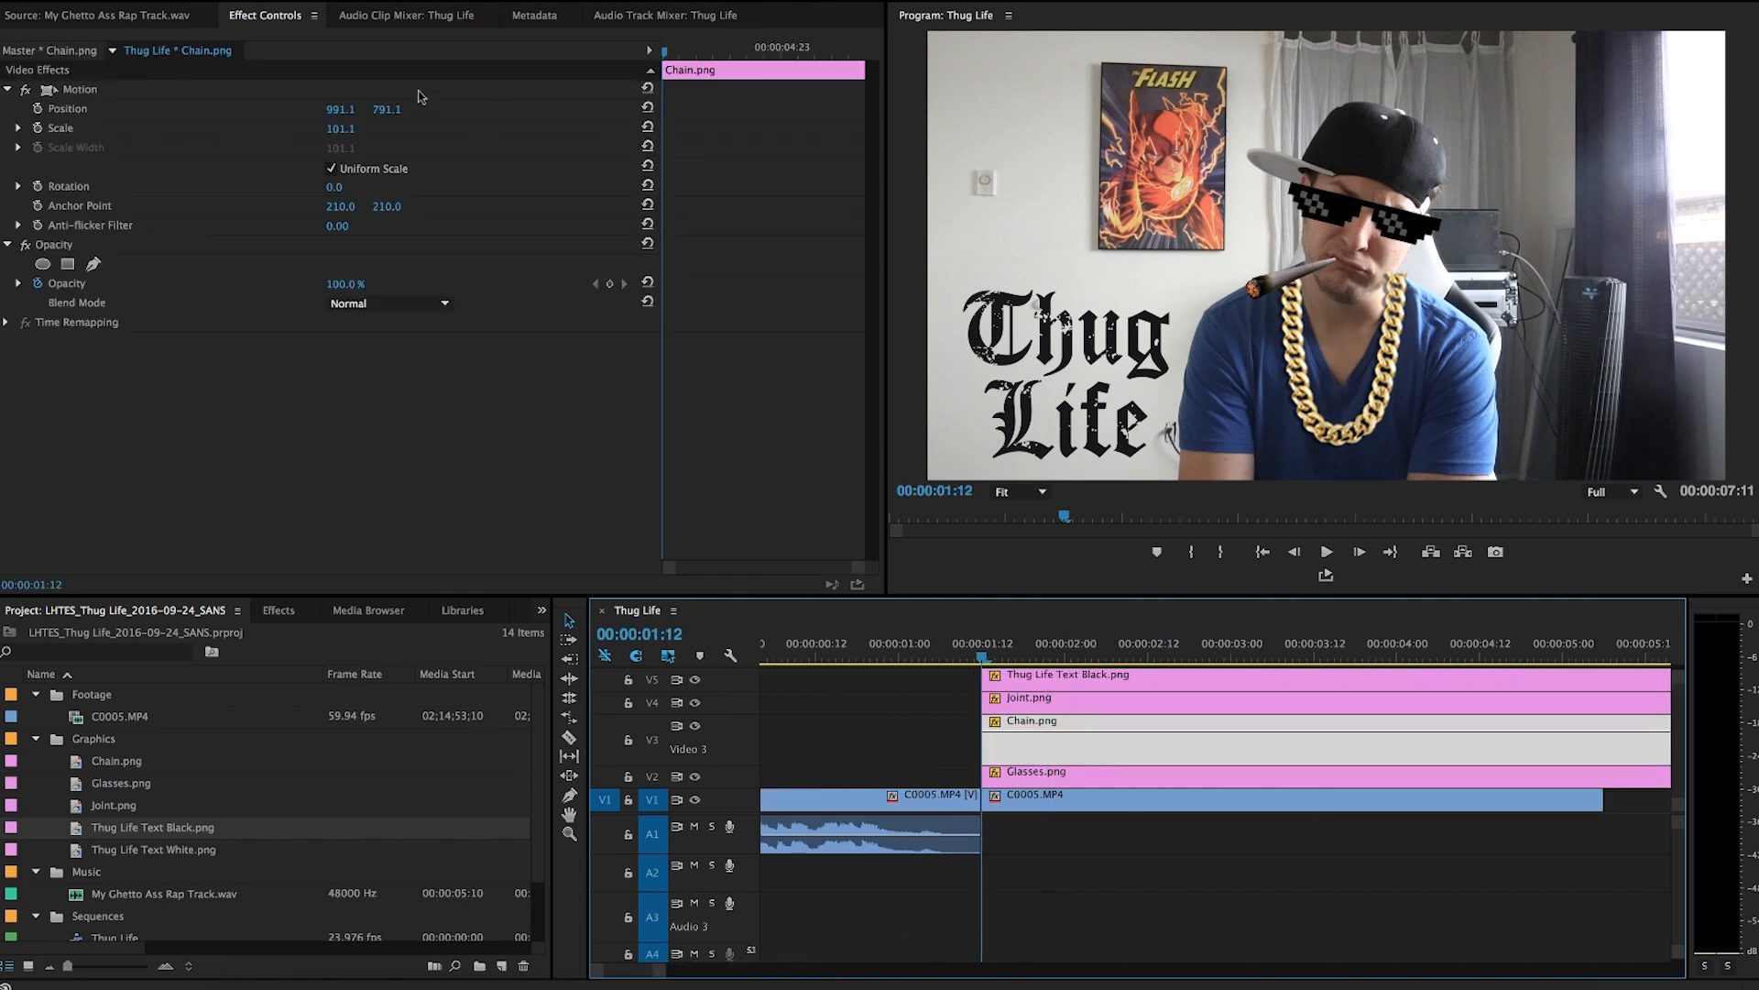
pyautogui.press('Right')
pyautogui.press('Right')
pyautogui.press('Right')
pyautogui.press('Right')
pyautogui.press('Right')
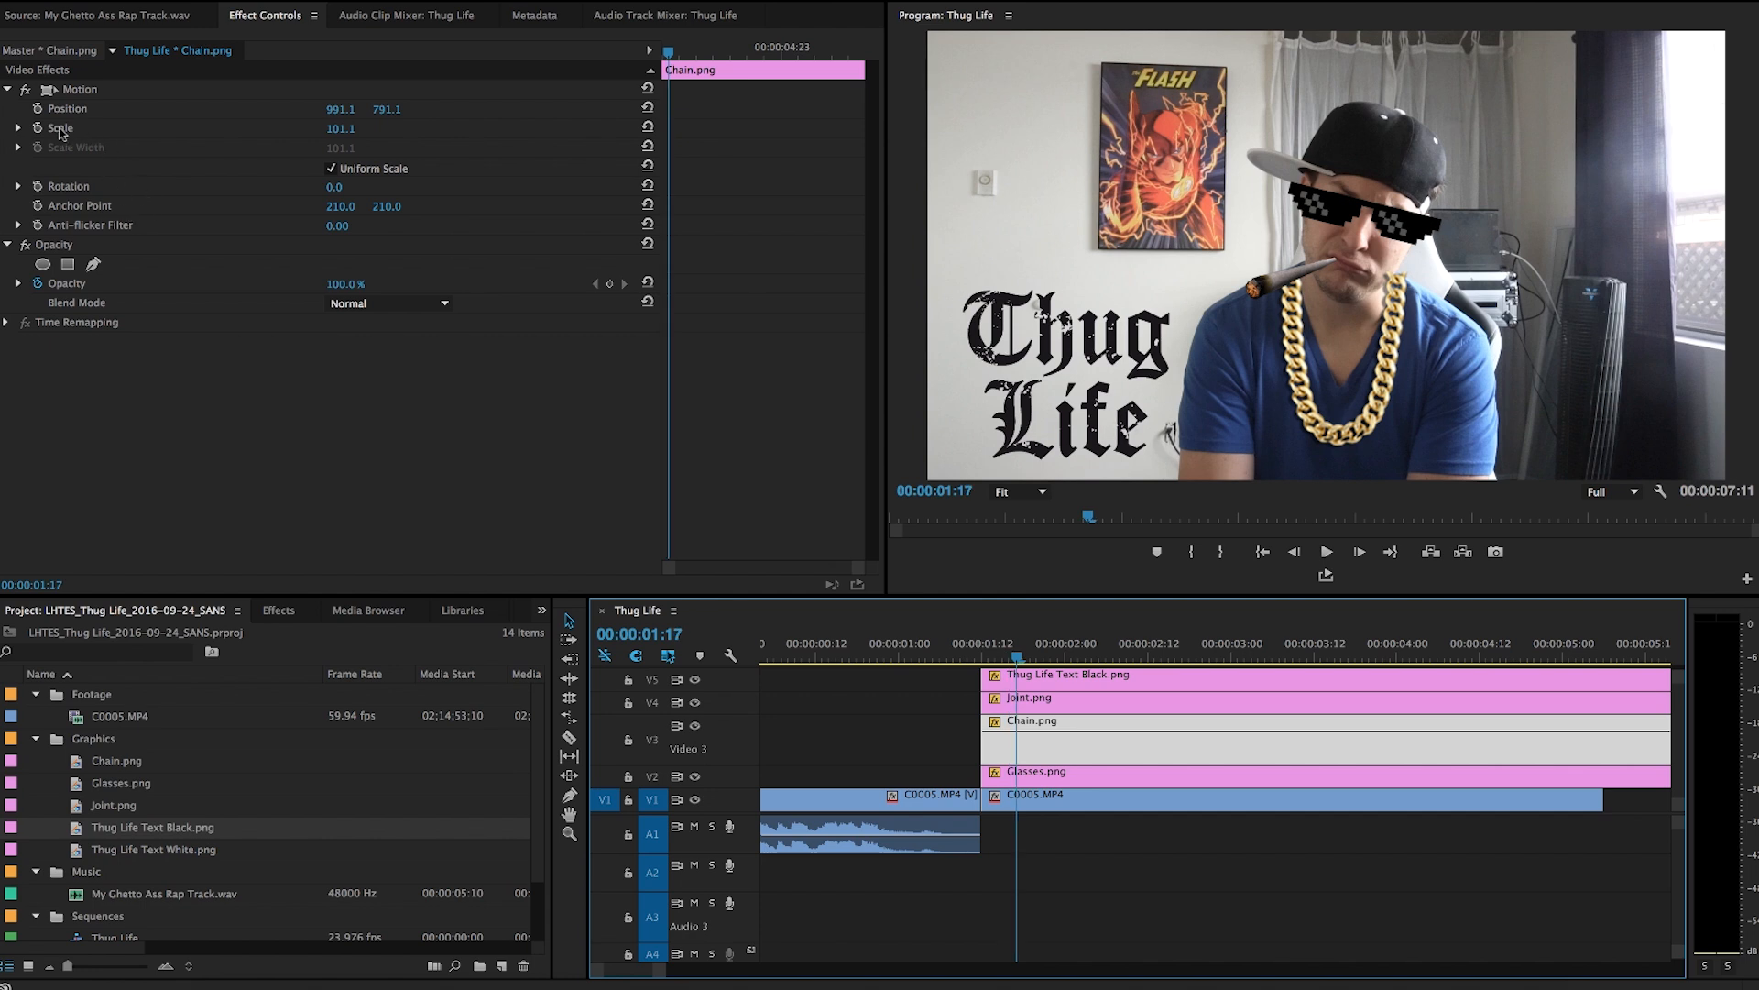
pyautogui.click(38, 108)
pyautogui.moveTo(672, 52); pyautogui.dragTo(595, 70)
pyautogui.moveTo(389, 112); pyautogui.dragTo(808, 112)
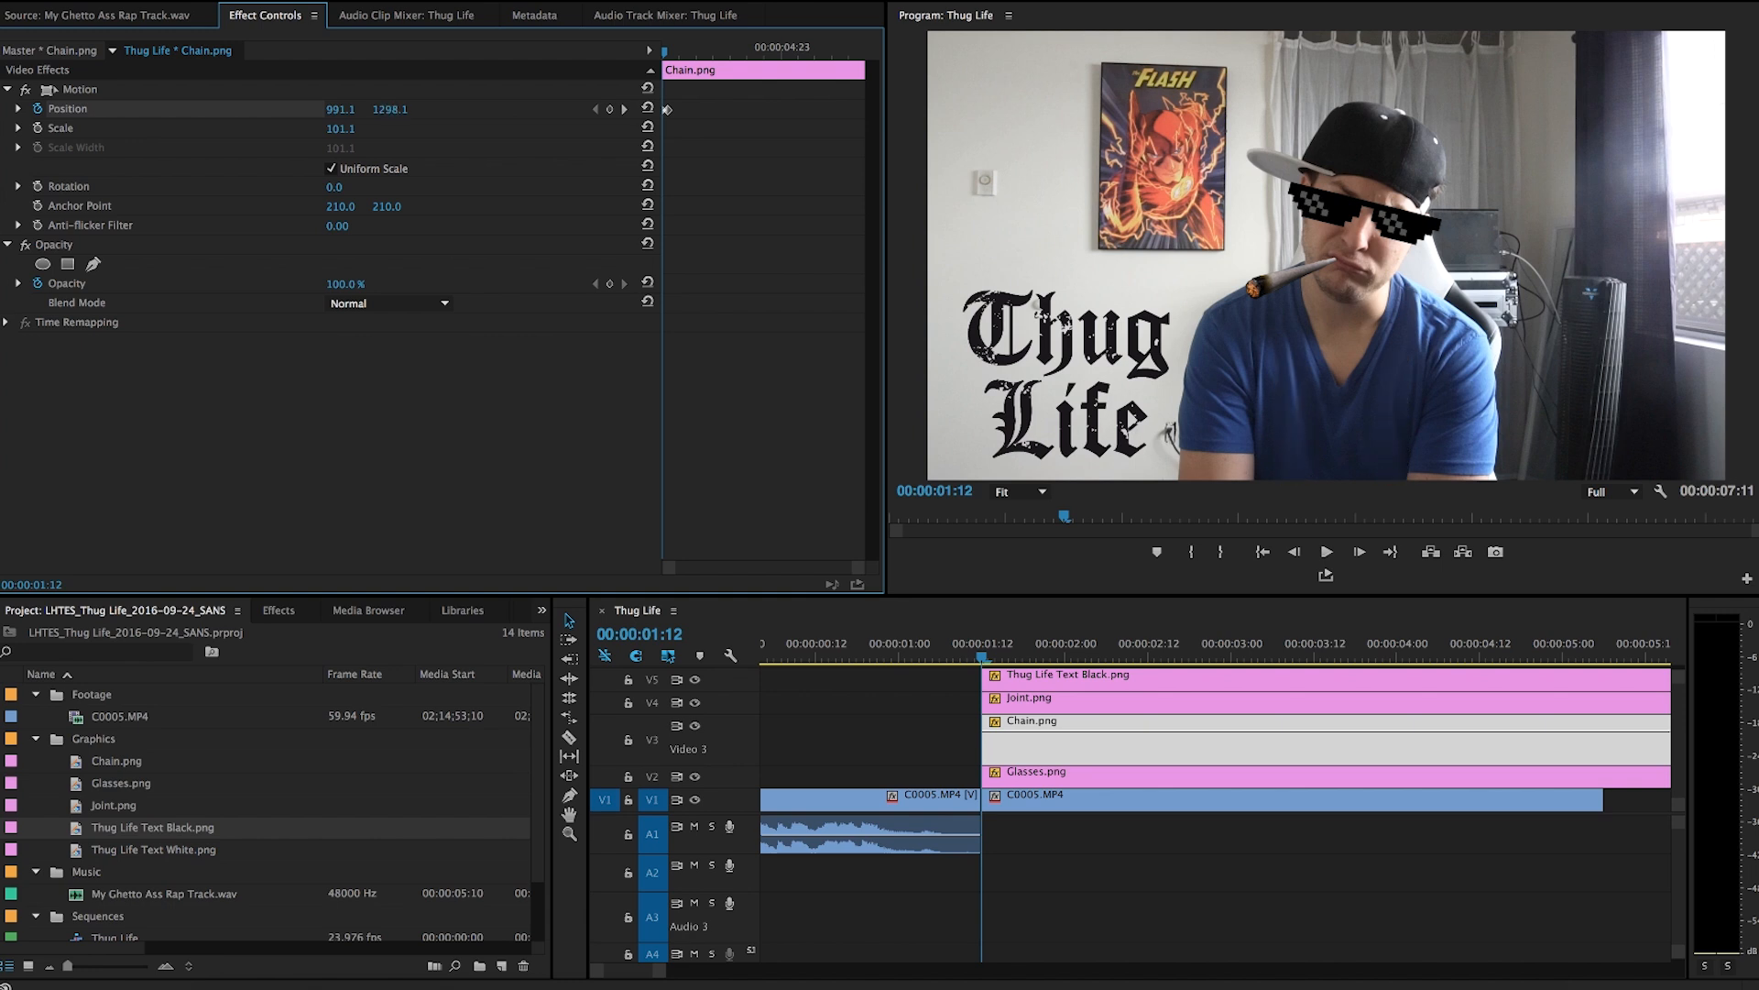
# Keyframe the joint's position and rotation at 00:00:01:17 and lower its X position and rotation at 00:00:01:12.
pyautogui.click(1053, 705)
pyautogui.hotkey('shift', 'Right')
pyautogui.click(37, 109)
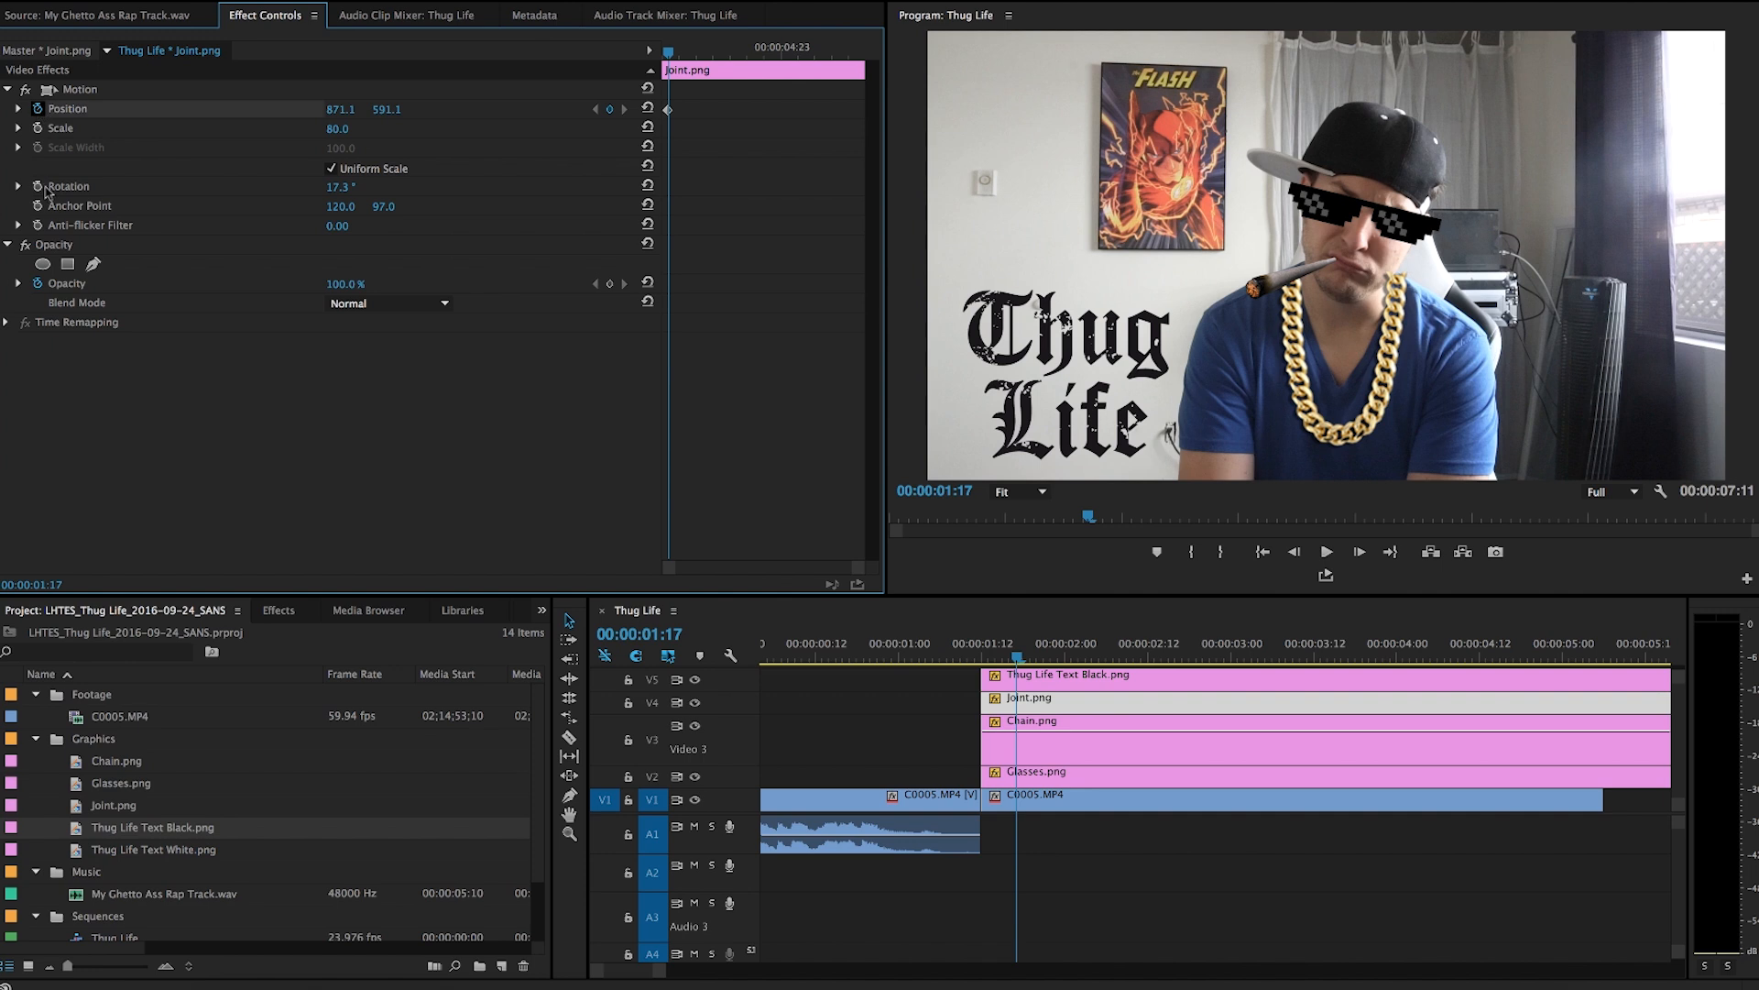
pyautogui.click(38, 187)
pyautogui.moveTo(668, 53); pyautogui.dragTo(573, 66)
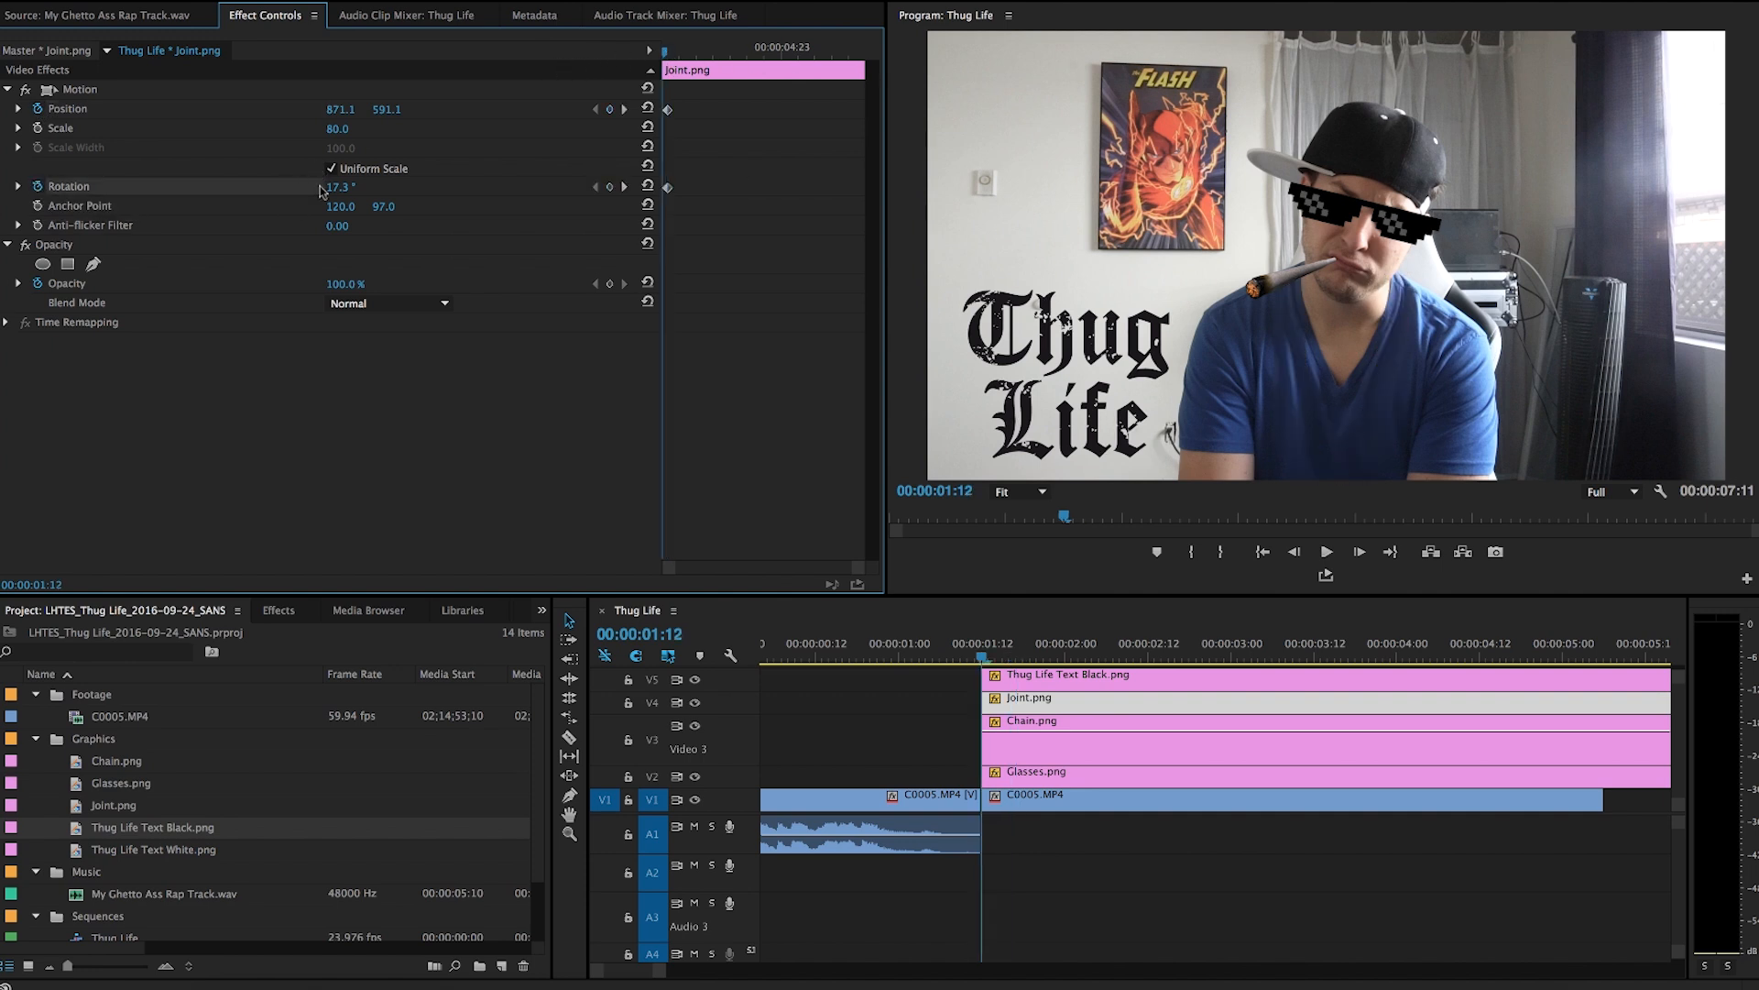
pyautogui.moveTo(339, 189); pyautogui.dragTo(171, 190)
pyautogui.moveTo(337, 112); pyautogui.dragTo(211, 112)
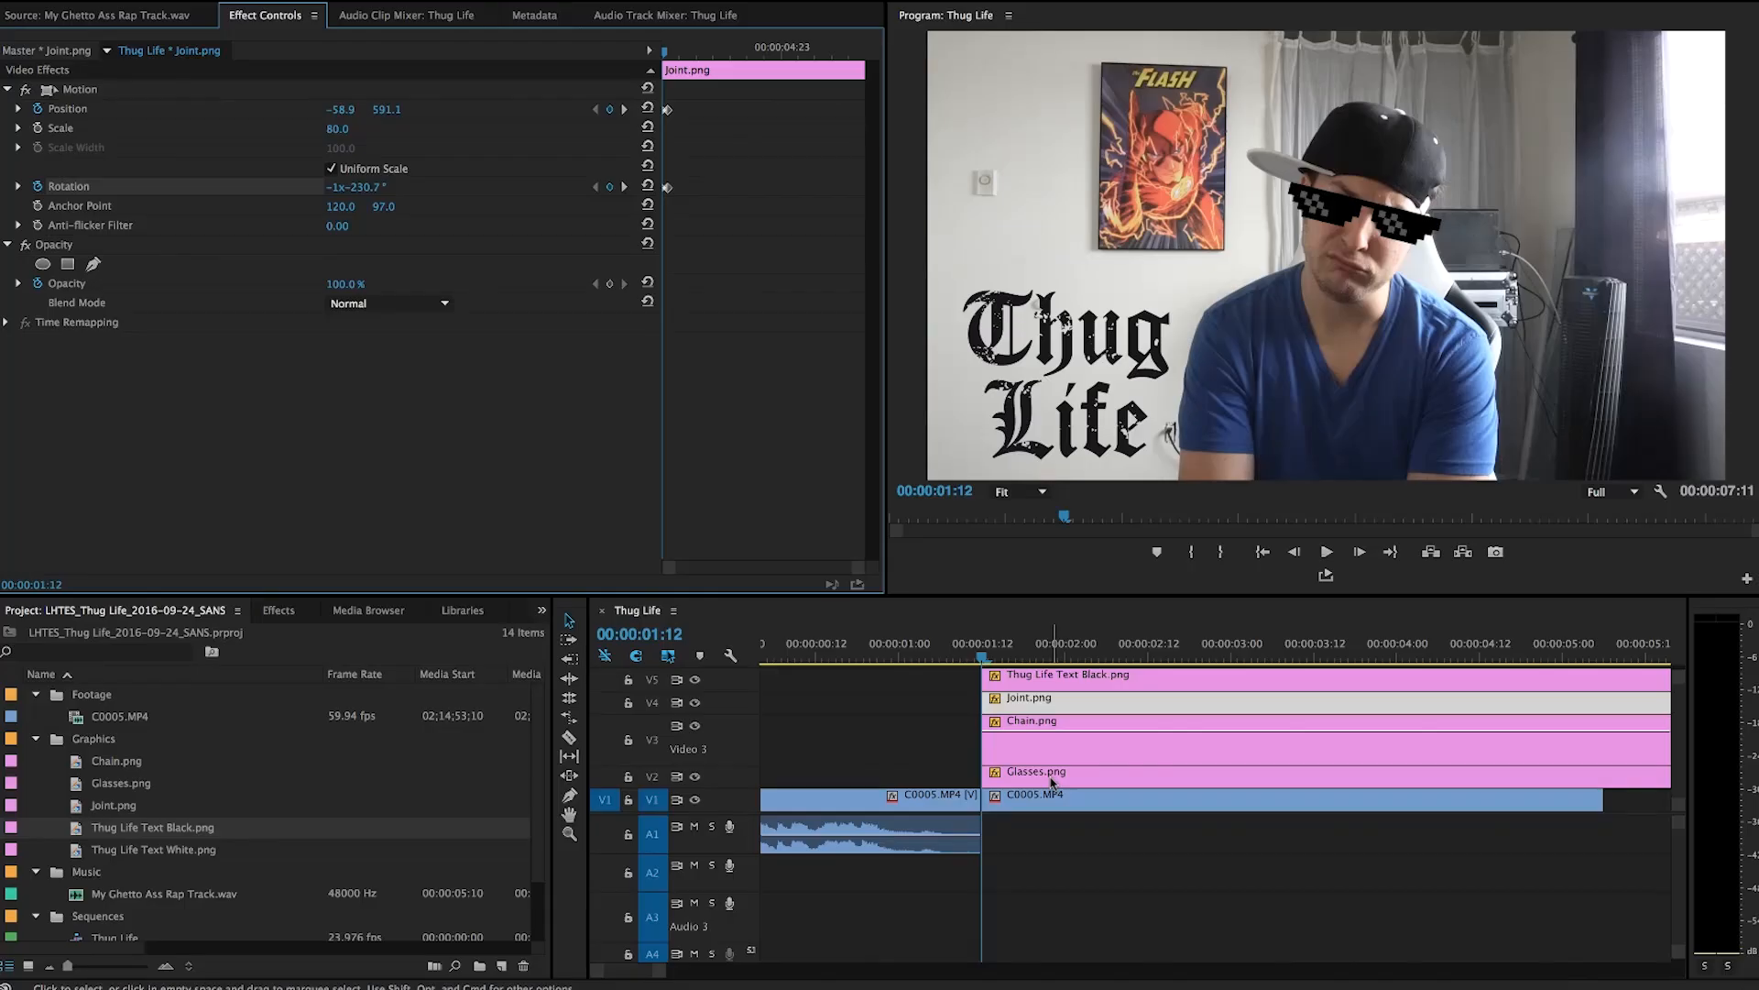
# Keyframe the glasses' position at 00:00:01:17 and set its Y position to -175.8 at 00:00:01:12.
pyautogui.click(1044, 774)
pyautogui.press('Right')
pyautogui.press('Right')
pyautogui.press('Right')
pyautogui.press('Right')
pyautogui.press('Right')
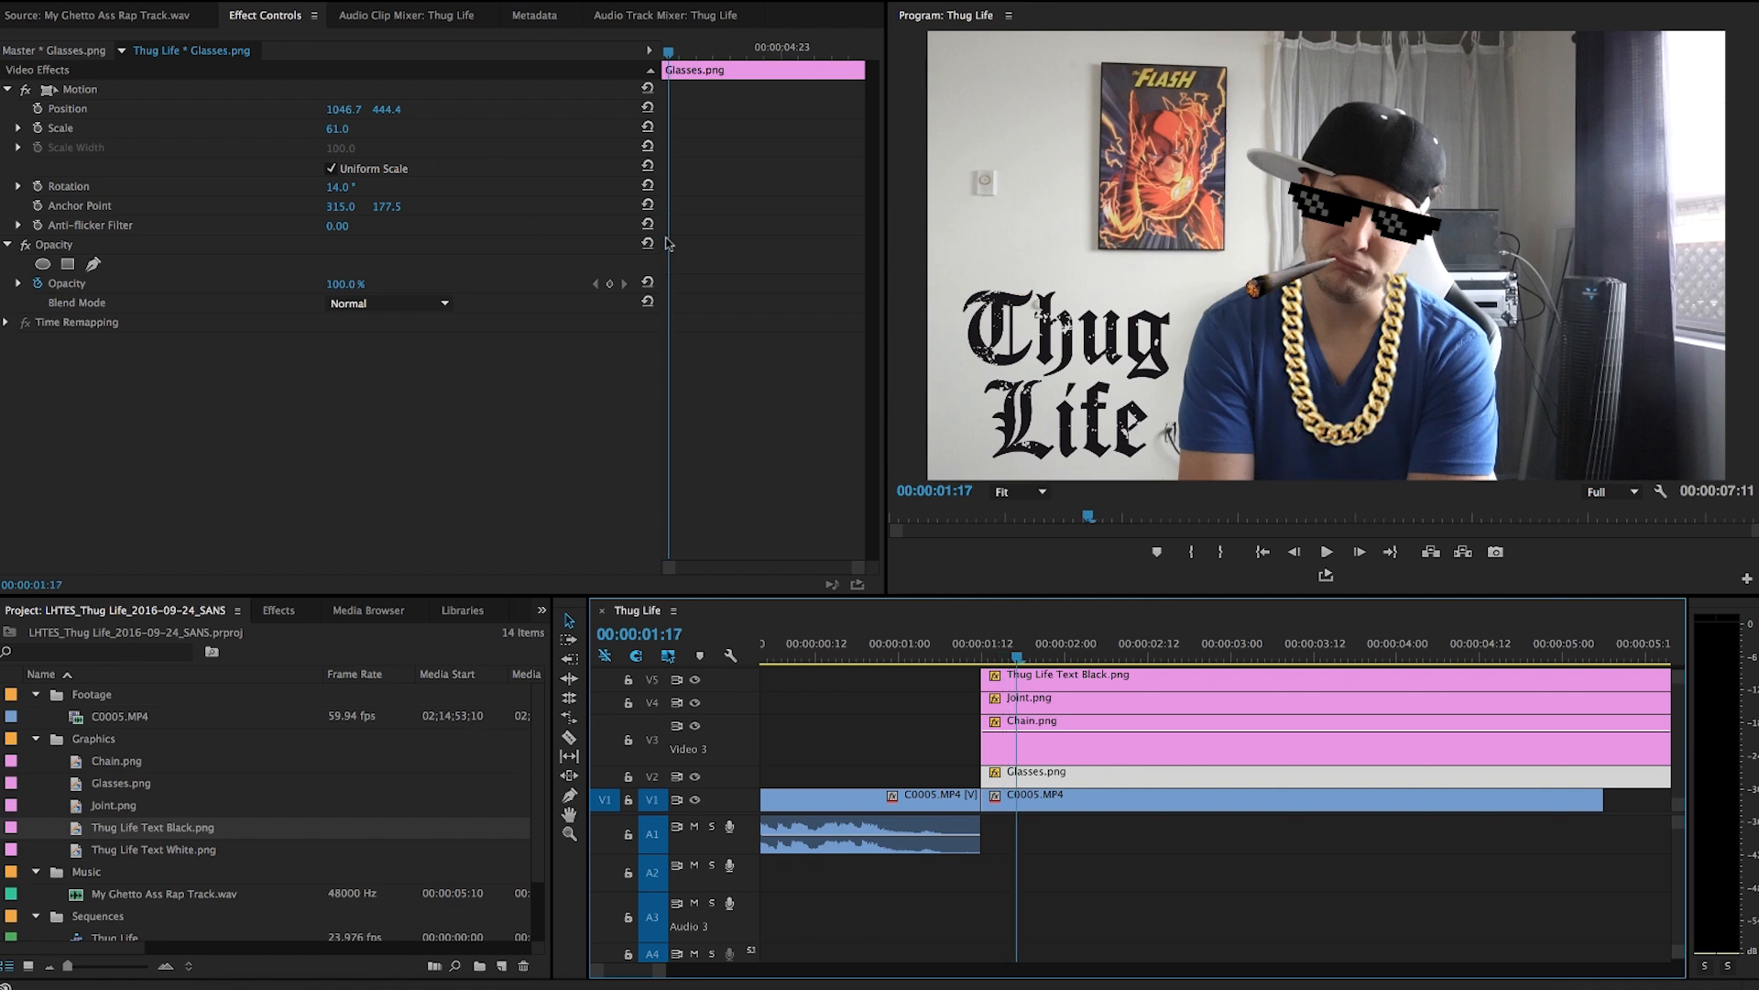
pyautogui.click(38, 109)
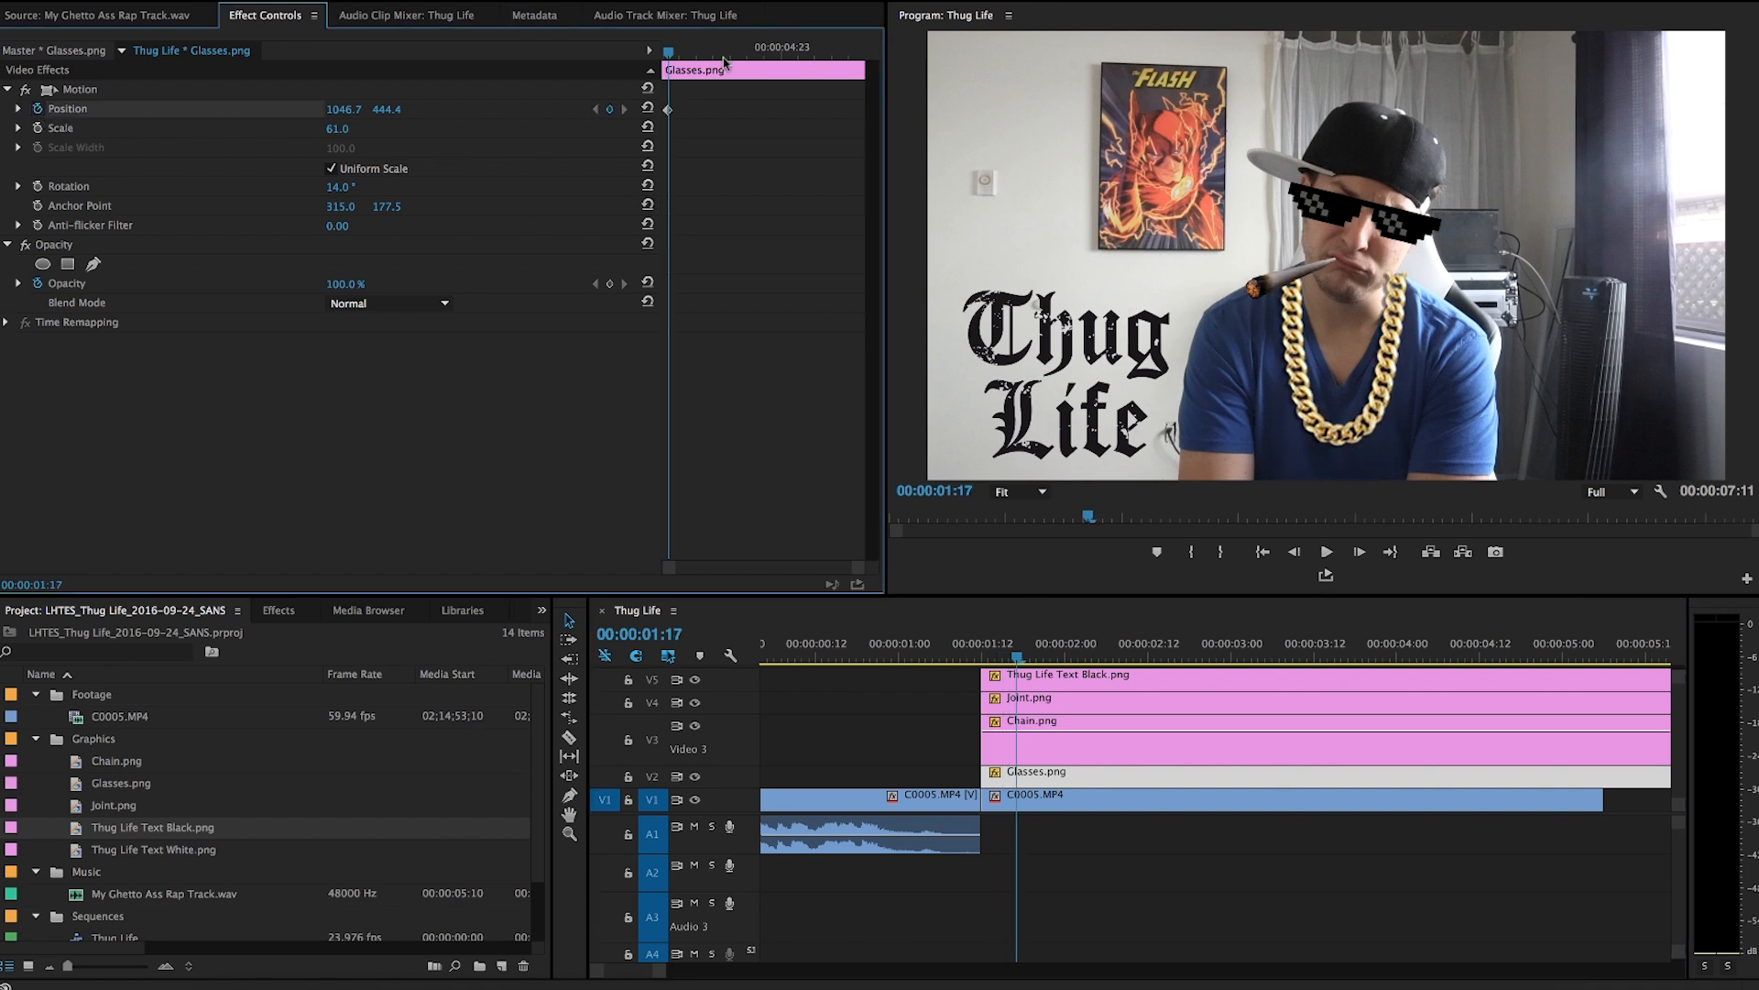
pyautogui.moveTo(669, 52); pyautogui.dragTo(662, 53)
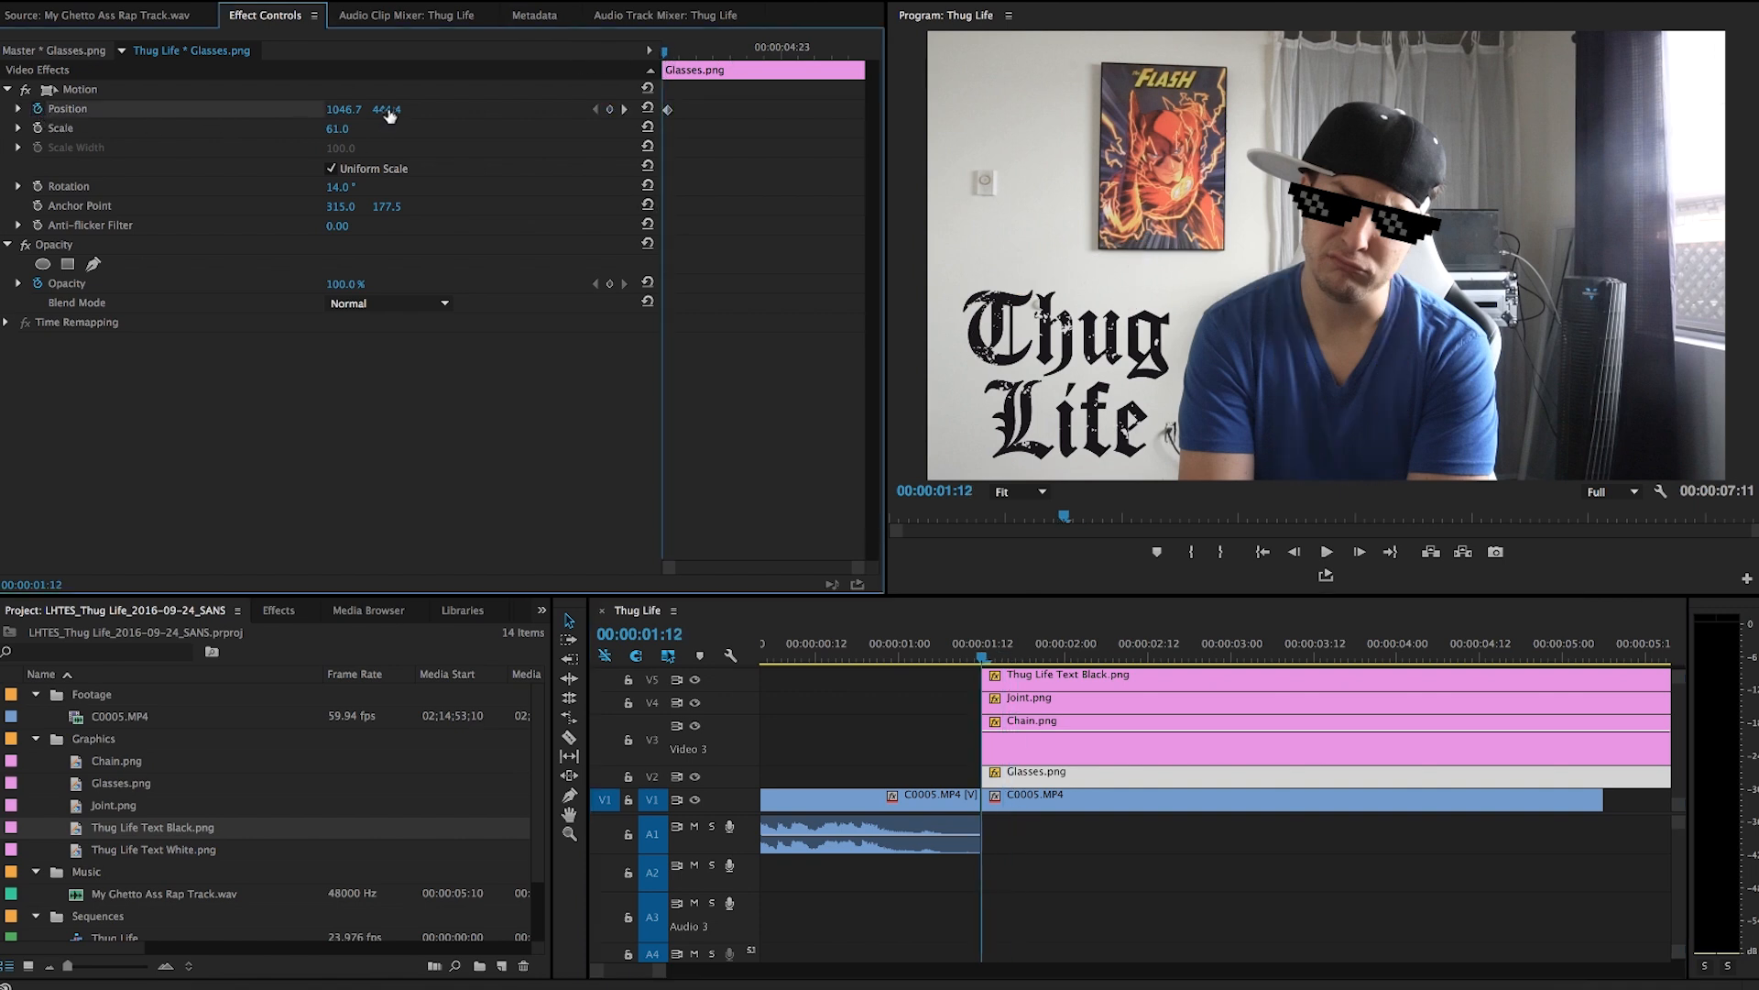
pyautogui.moveTo(386, 109); pyautogui.dragTo(330, 109)
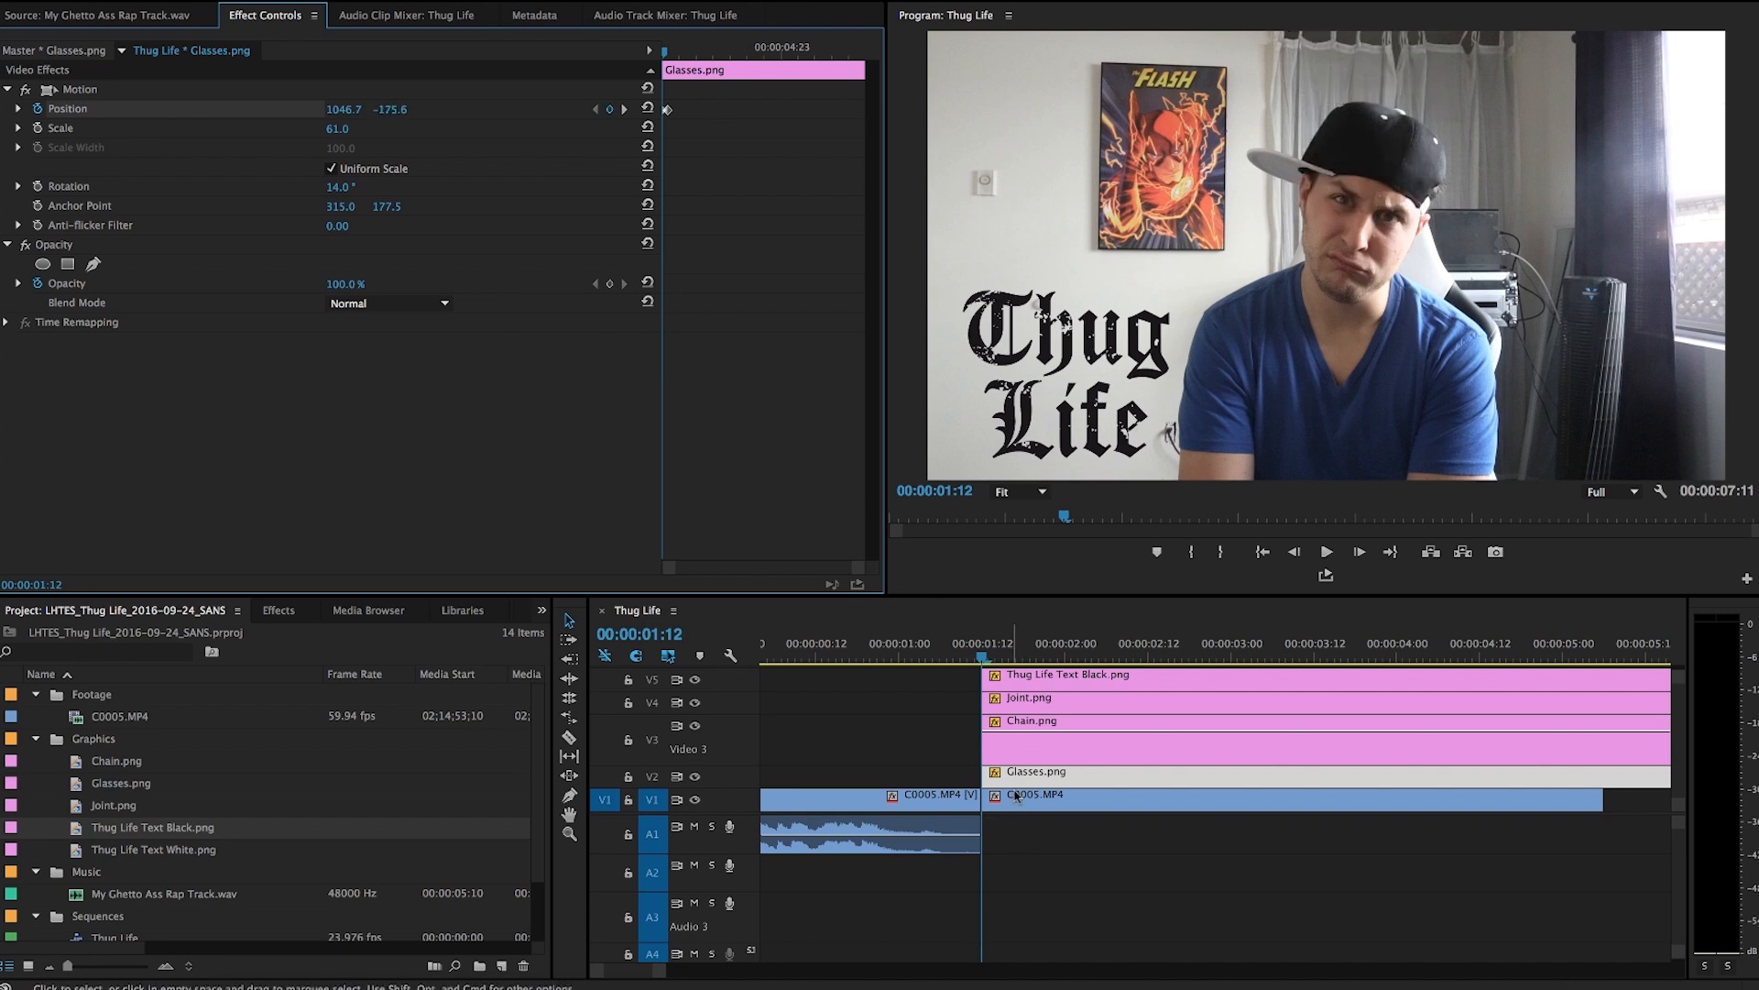
# Play back the sequence to preview the animated overlays.
pyautogui.click(1031, 686)
pyautogui.press('space')
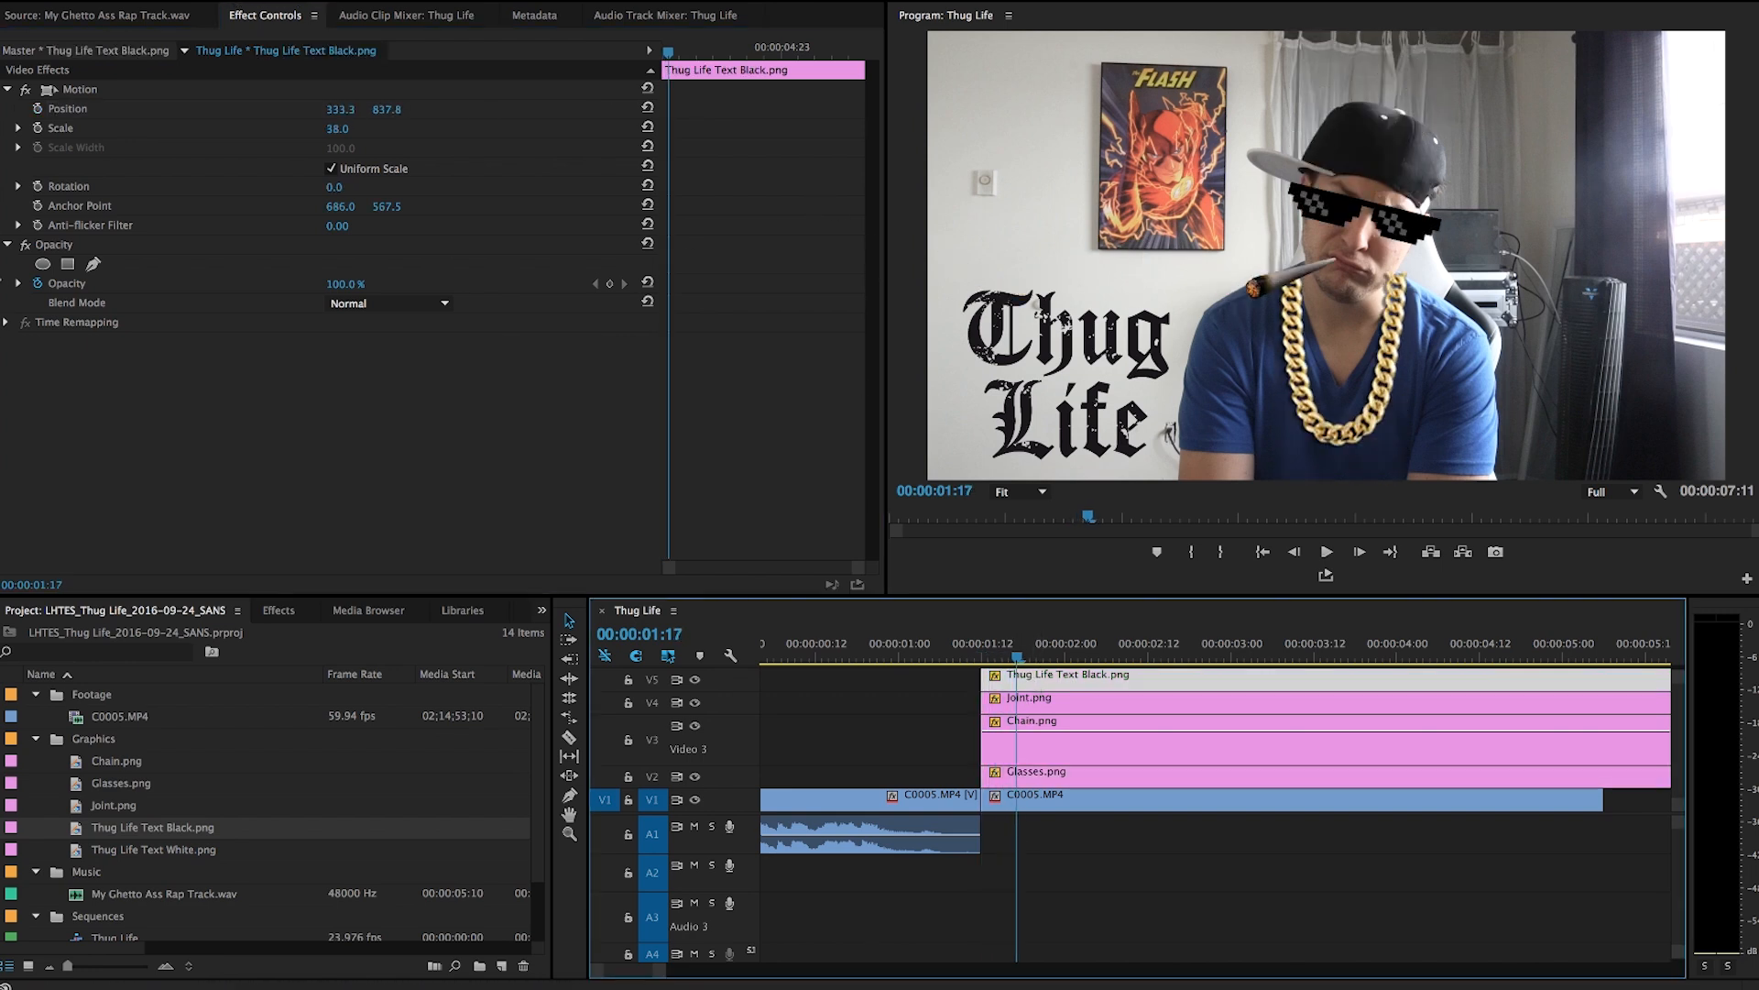
# Keyframe the Thug Life text's position and scale at 00:00:01:17, then set X position 2908.3 and scale 148.0 at 00:00:01:12.
pyautogui.click(39, 129)
pyautogui.click(37, 109)
pyautogui.moveTo(669, 53); pyautogui.dragTo(663, 53)
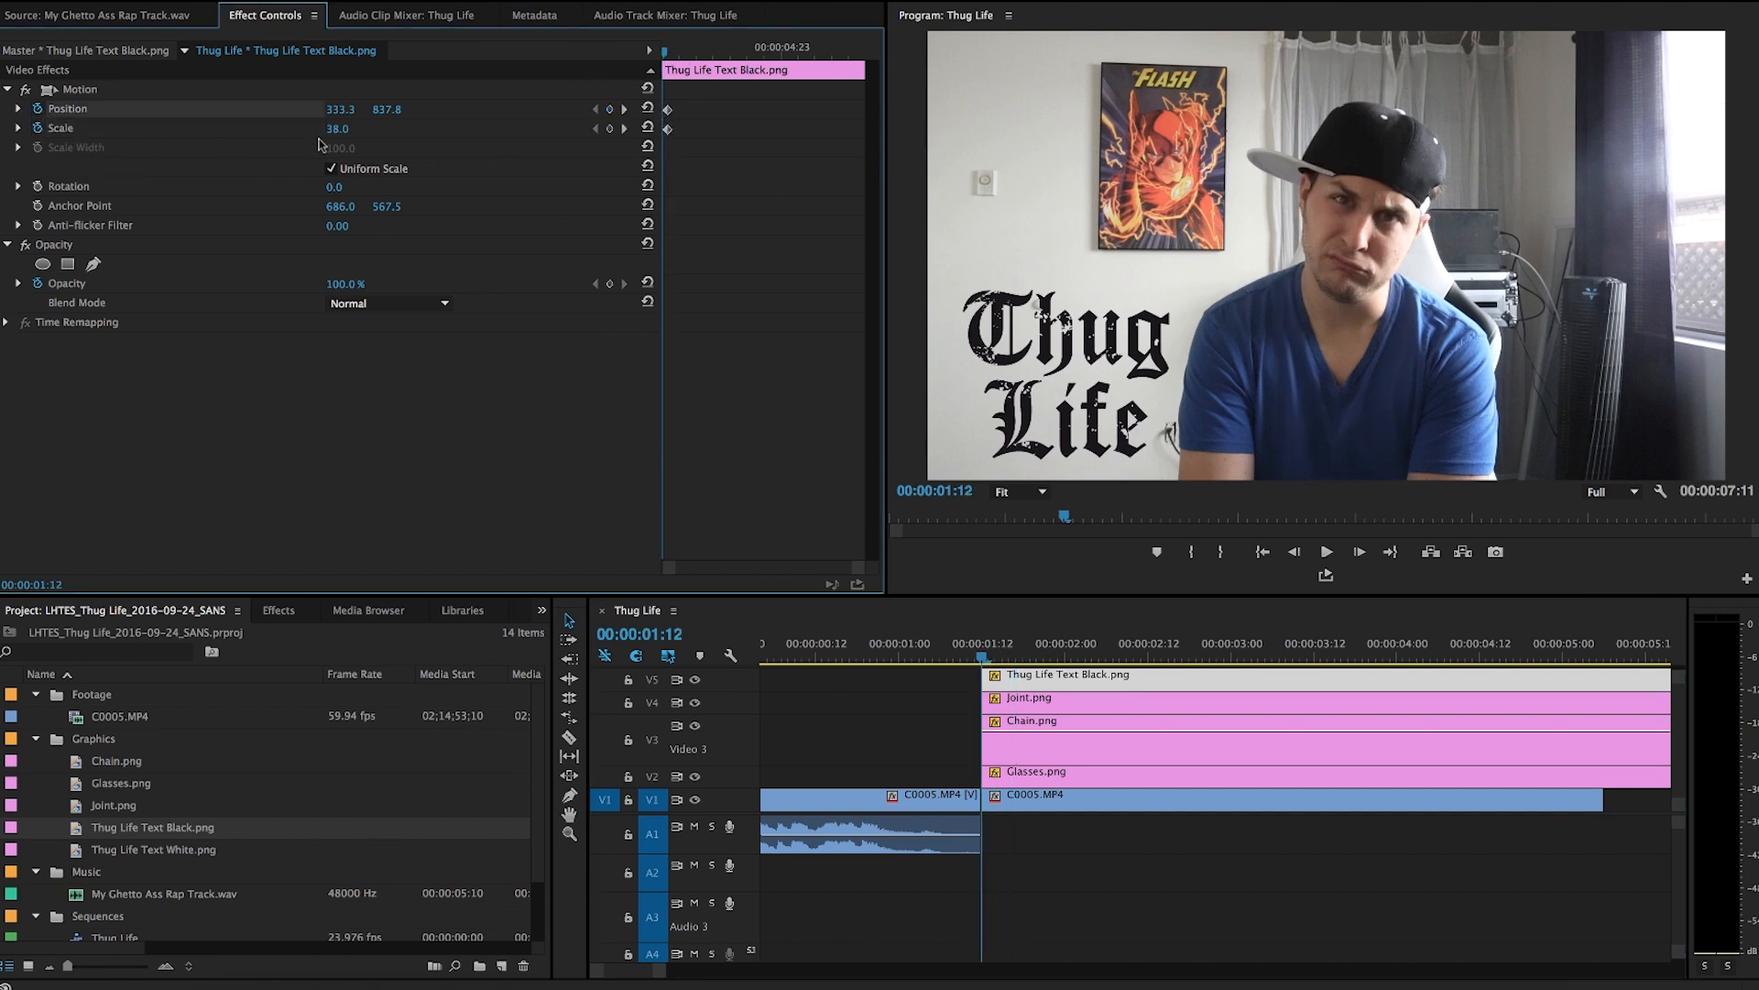
pyautogui.moveTo(336, 128); pyautogui.dragTo(782, 109)
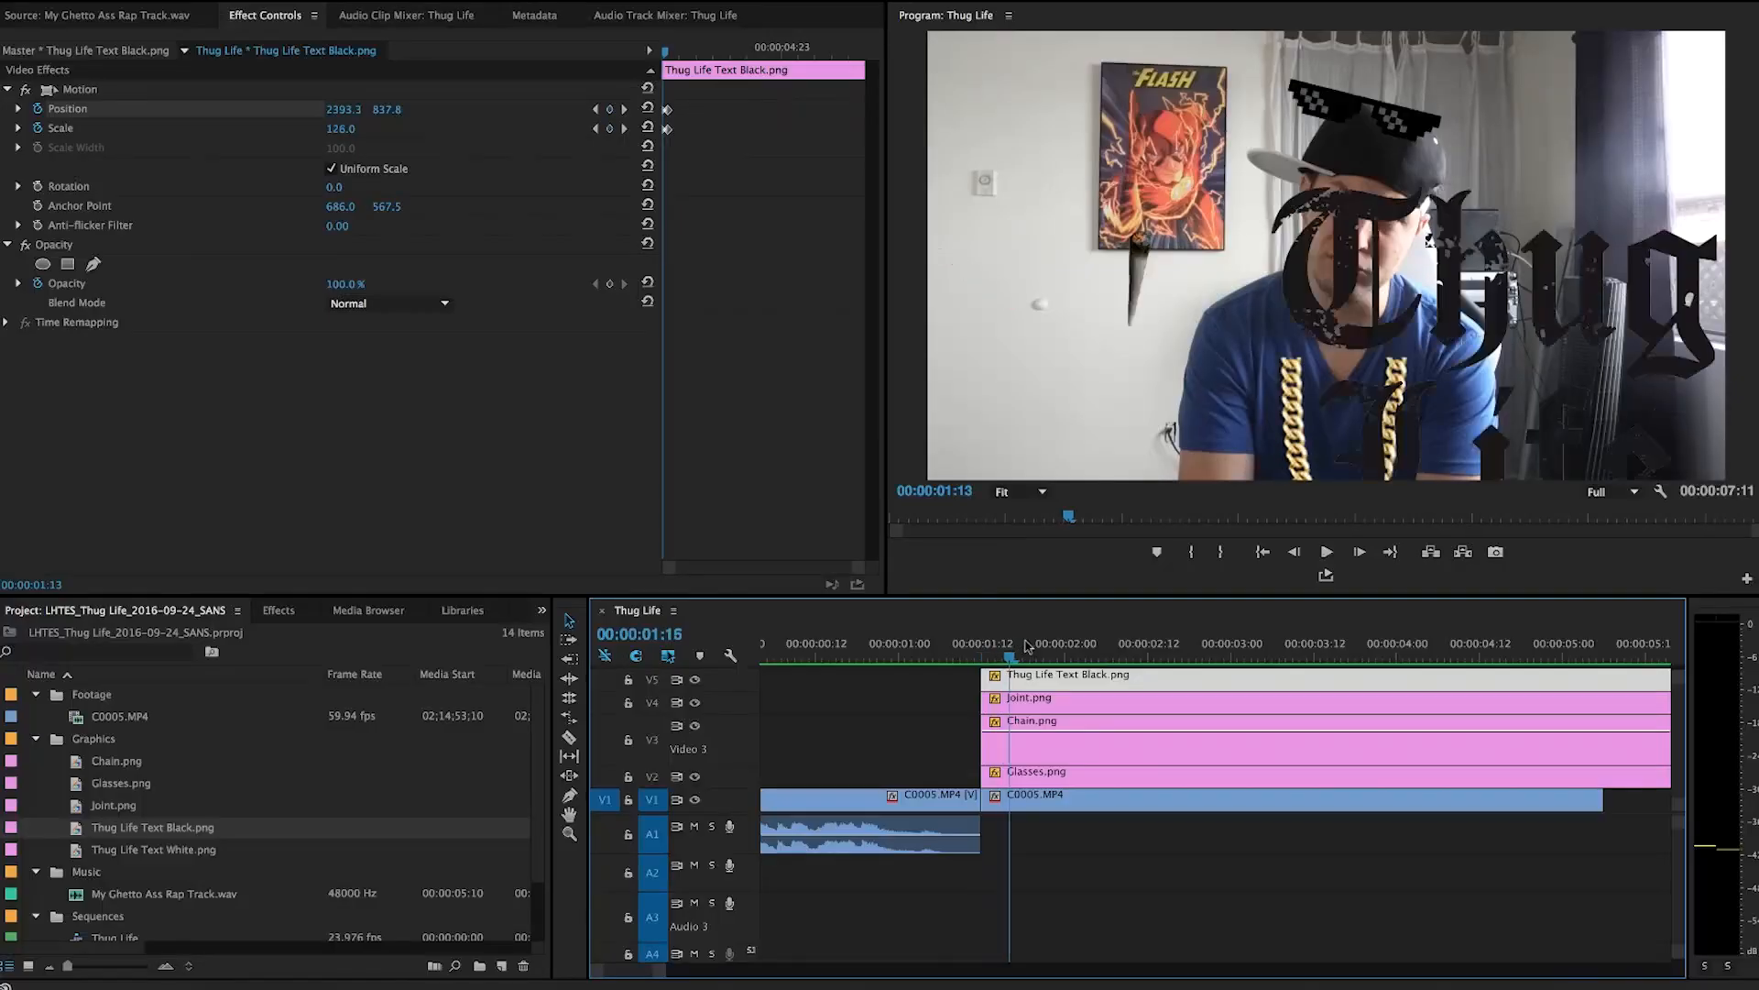
pyautogui.moveTo(1037, 649); pyautogui.dragTo(987, 649)
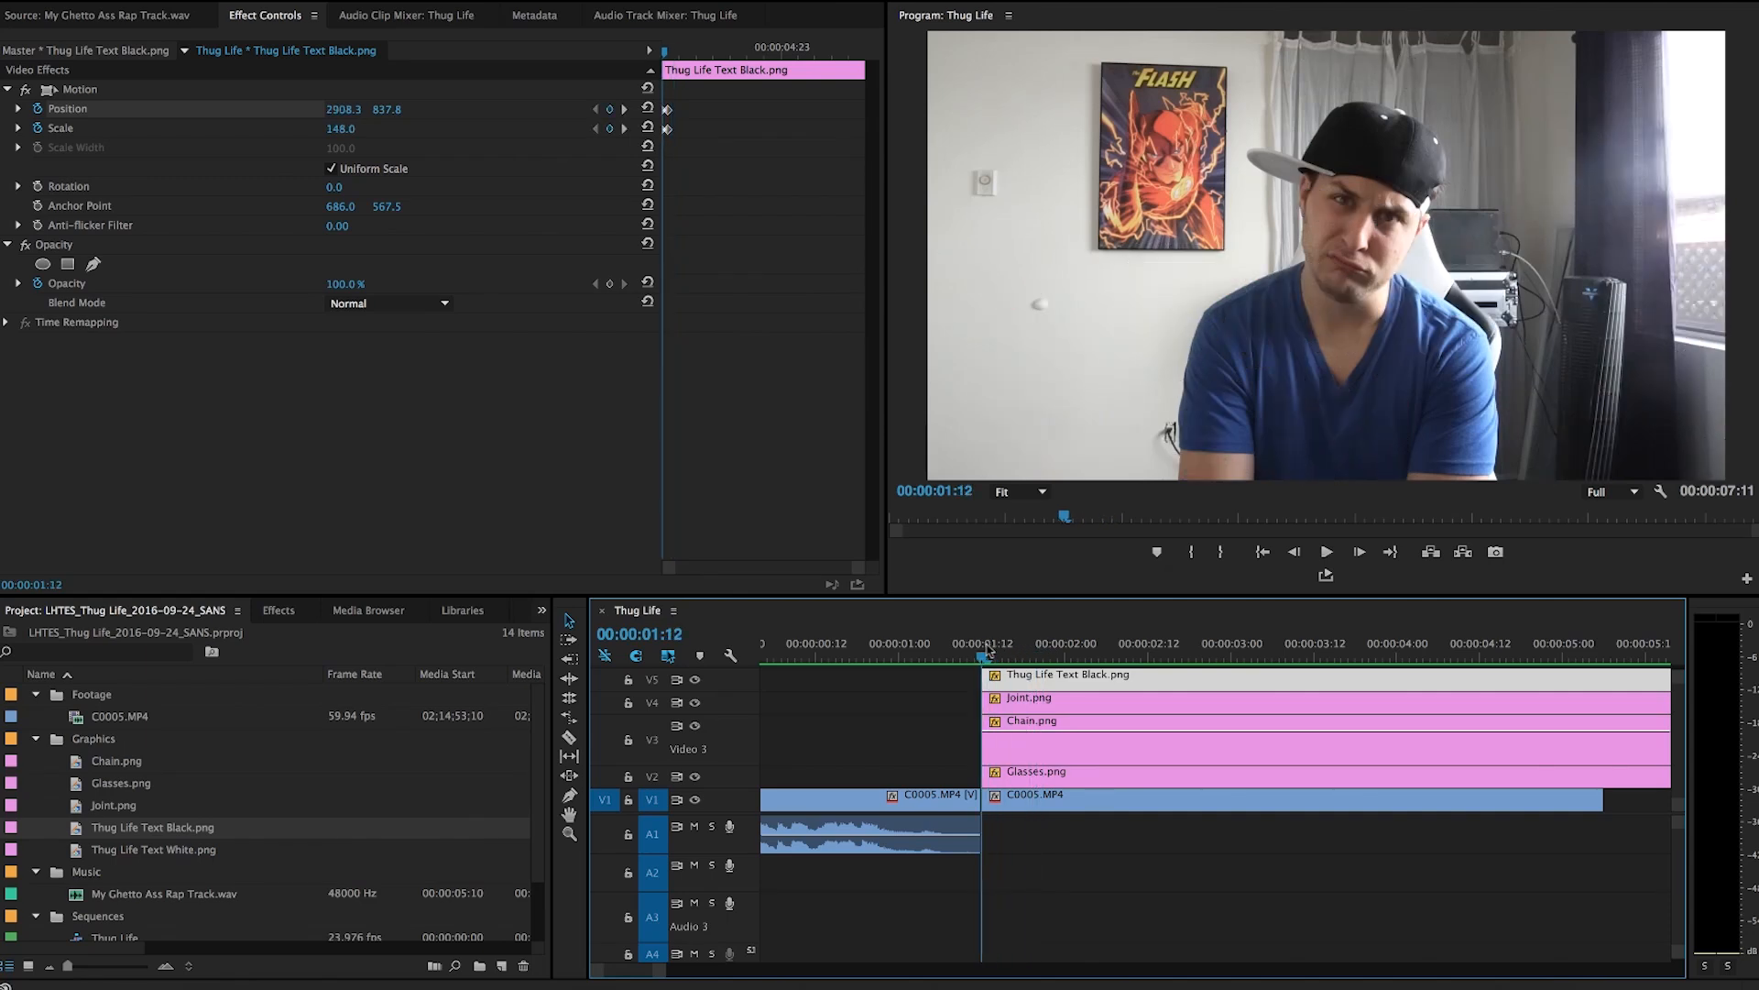
# Stagger the overlay clips so chain, joint and text each start one frame after the one below.
pyautogui.click(1024, 747)
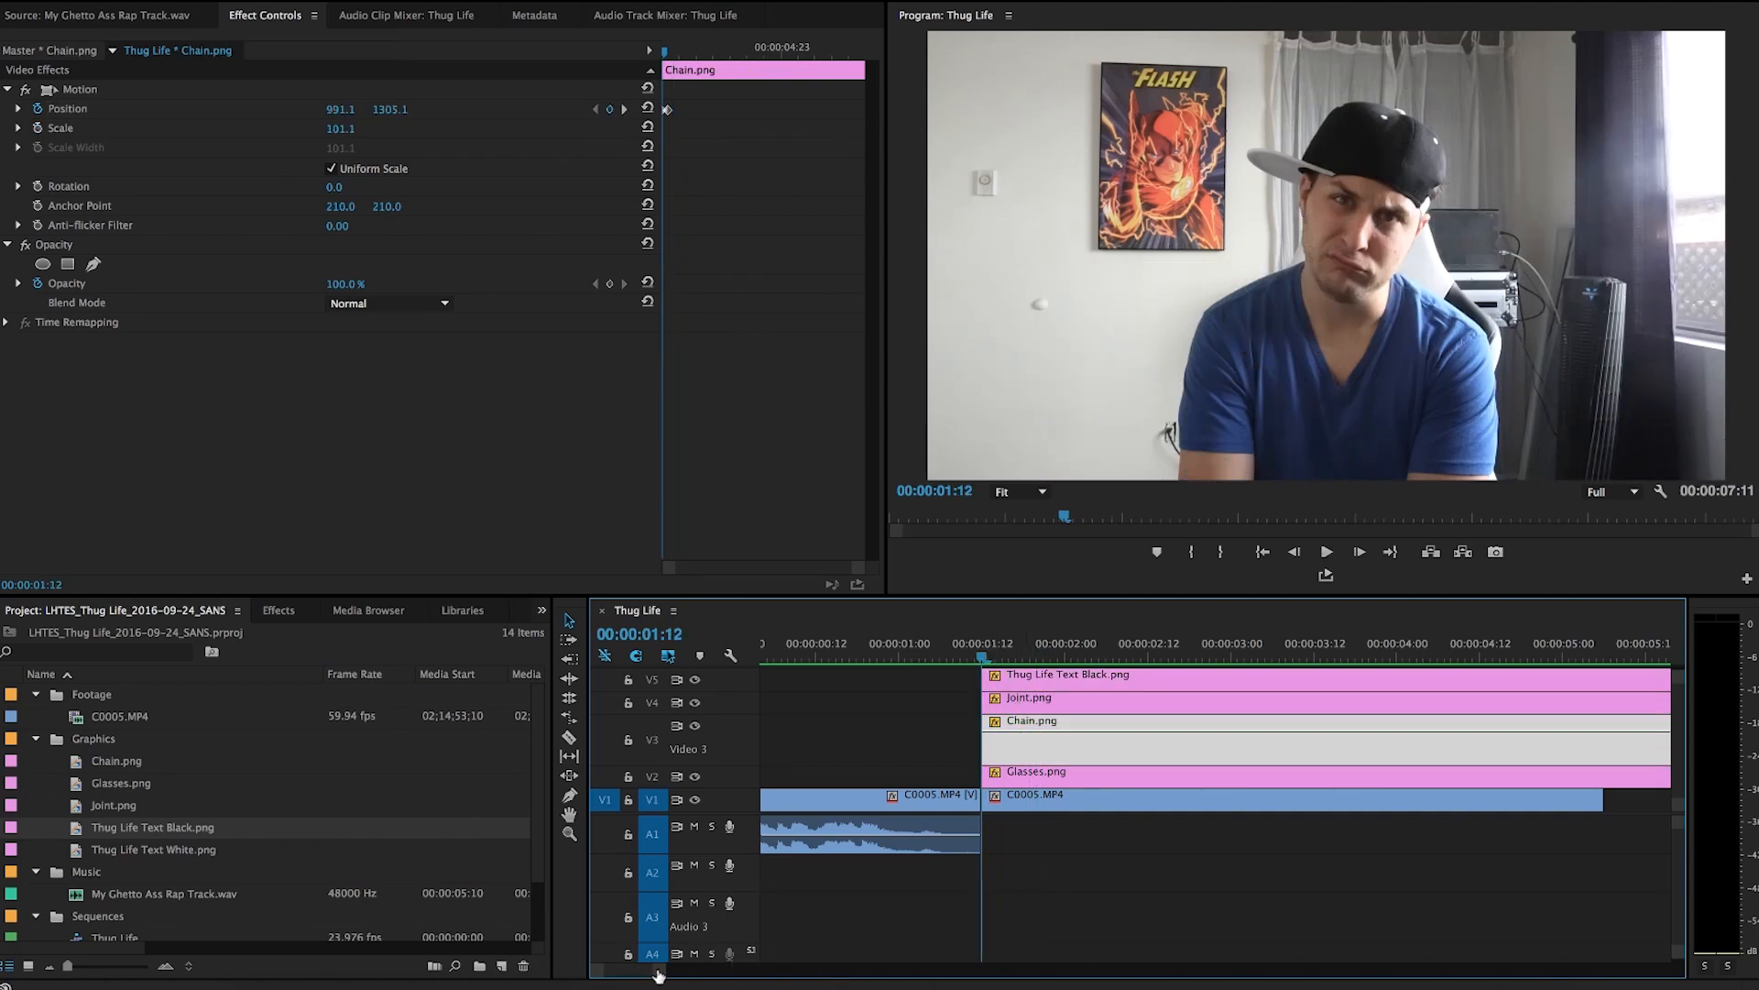
pyautogui.moveTo(659, 976); pyautogui.dragTo(630, 975)
pyautogui.hscroll(2, 852, 904)
pyautogui.press('Right')
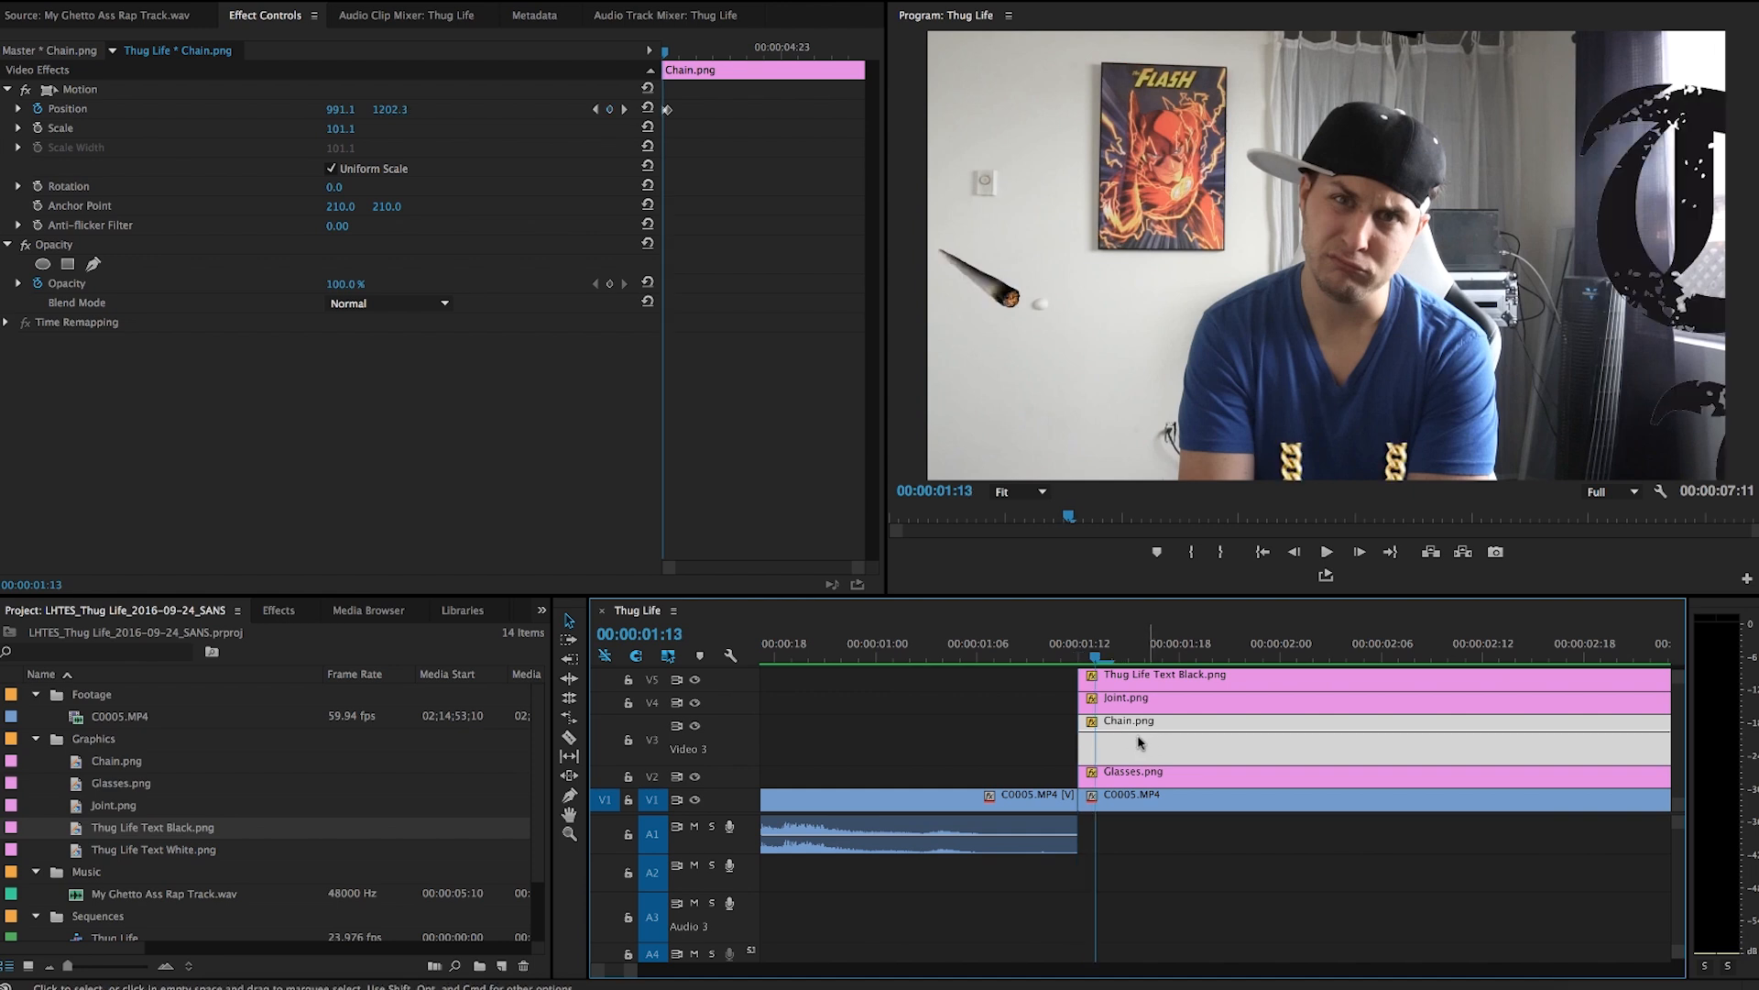
pyautogui.press('Right')
pyautogui.moveTo(1136, 747); pyautogui.dragTo(1269, 698)
pyautogui.press('Right')
pyautogui.press('Right')
pyautogui.scroll(1, 1227, 733)
pyautogui.press('Right')
pyautogui.press('Right')
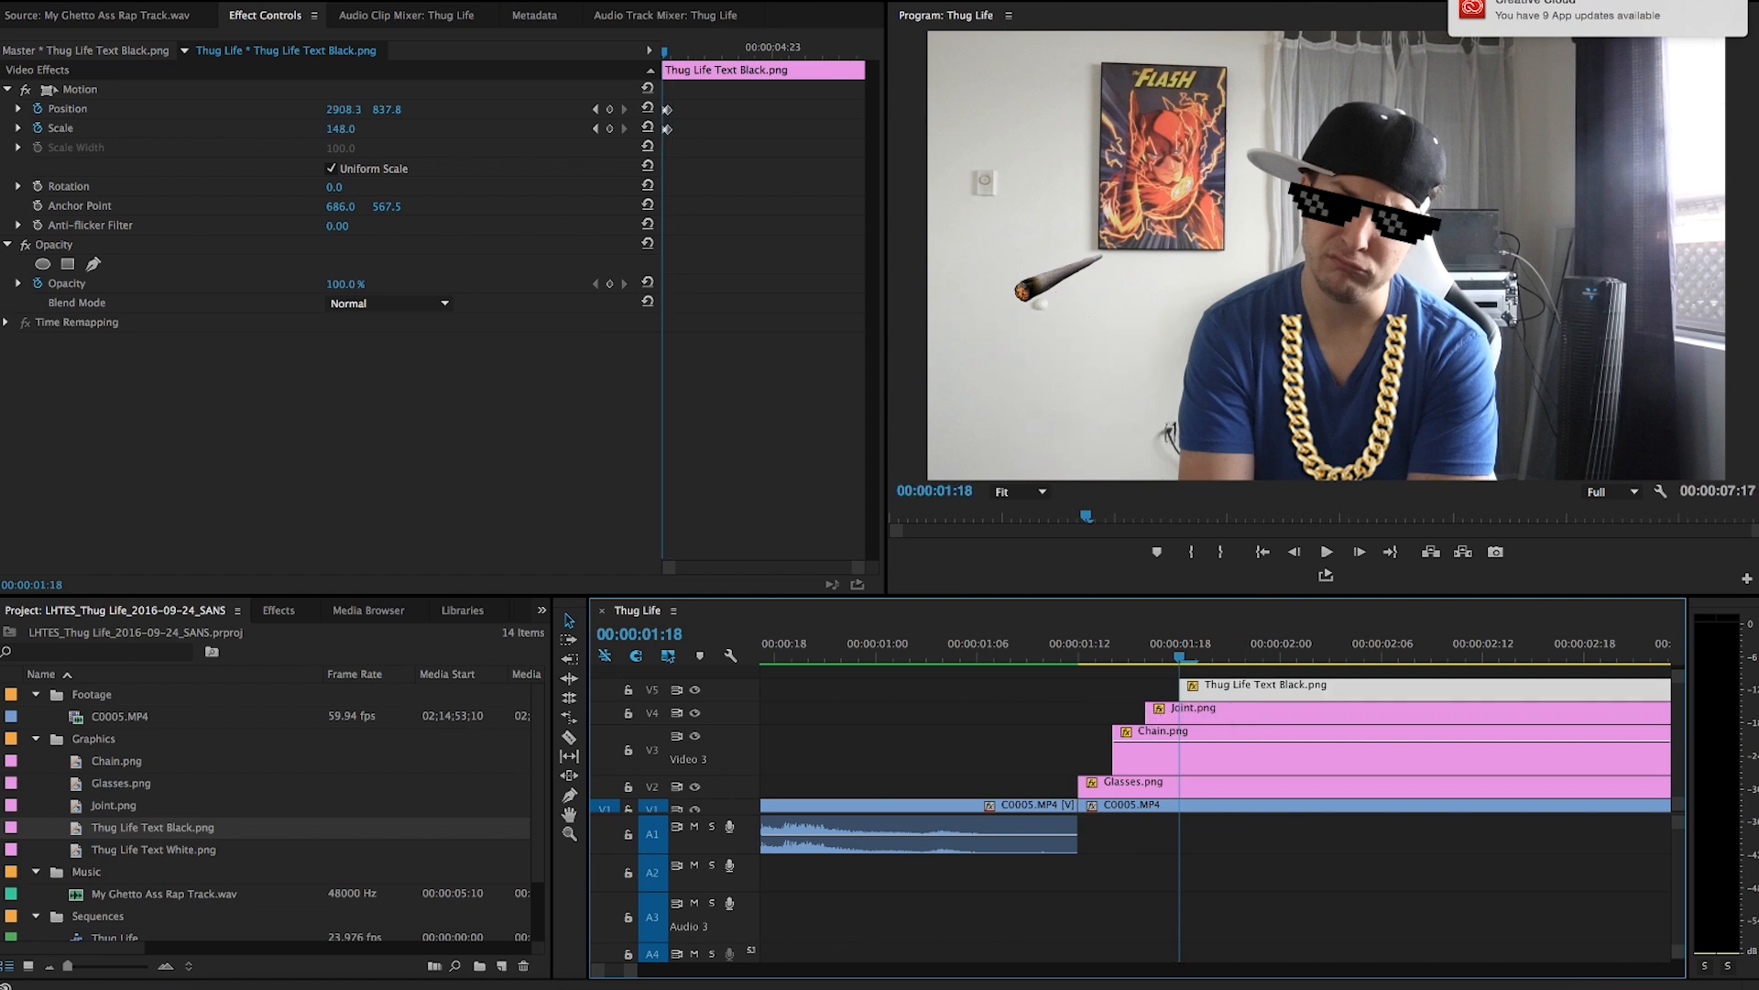
# Play back the staggered overlays from just before the freeze frame.
pyautogui.click(1500, 8)
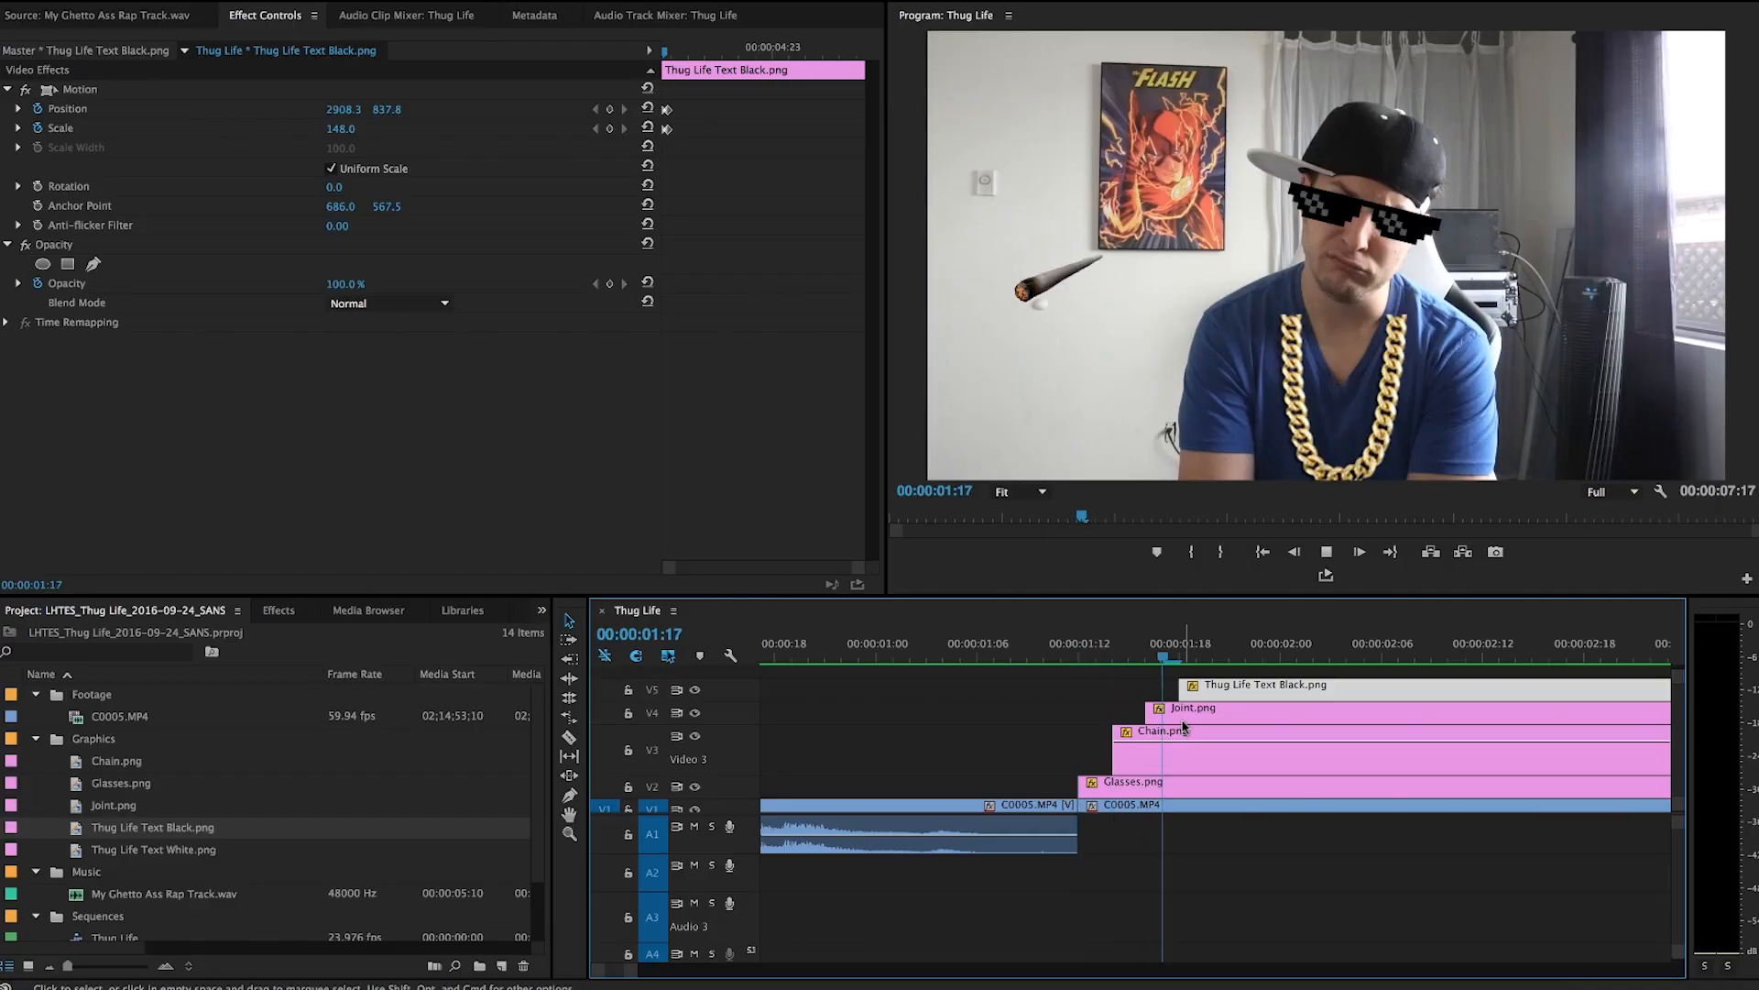
pyautogui.click(1079, 635)
pyautogui.press('space')
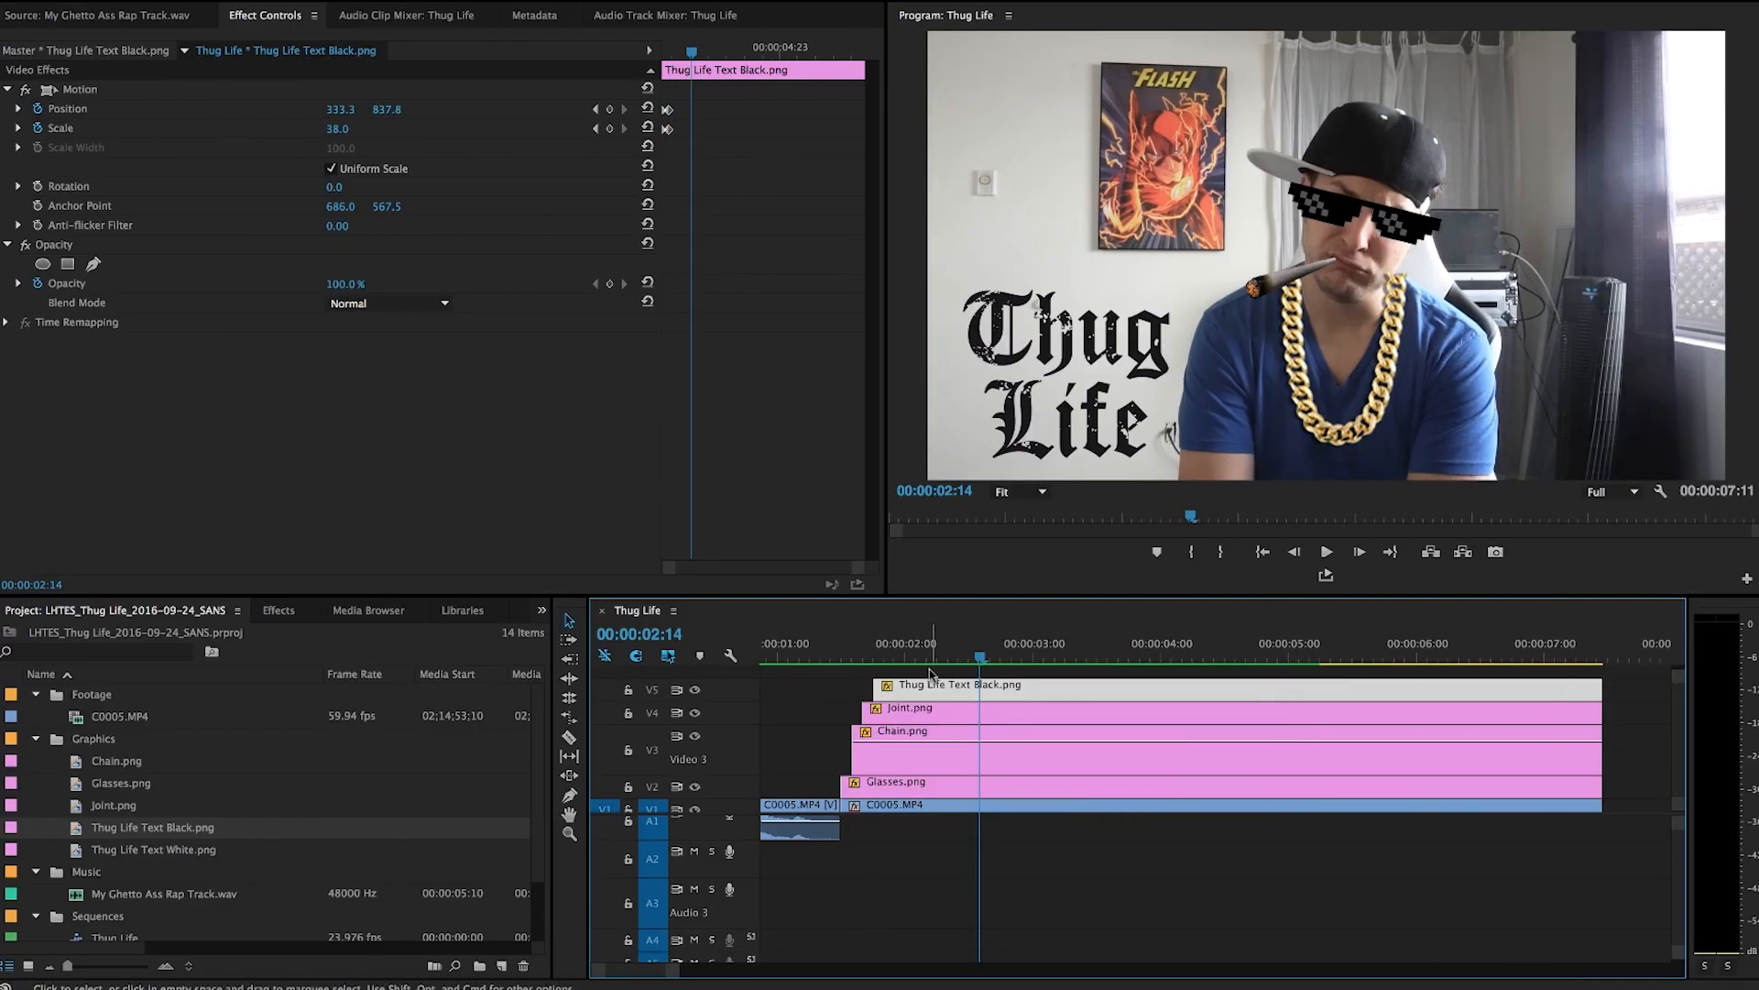
# Nest the freeze-frame and overlay clips into a nested sequence named Thug Life.
pyautogui.moveTo(930, 672); pyautogui.dragTo(966, 802)
pyautogui.hotkey('alt', 'n')
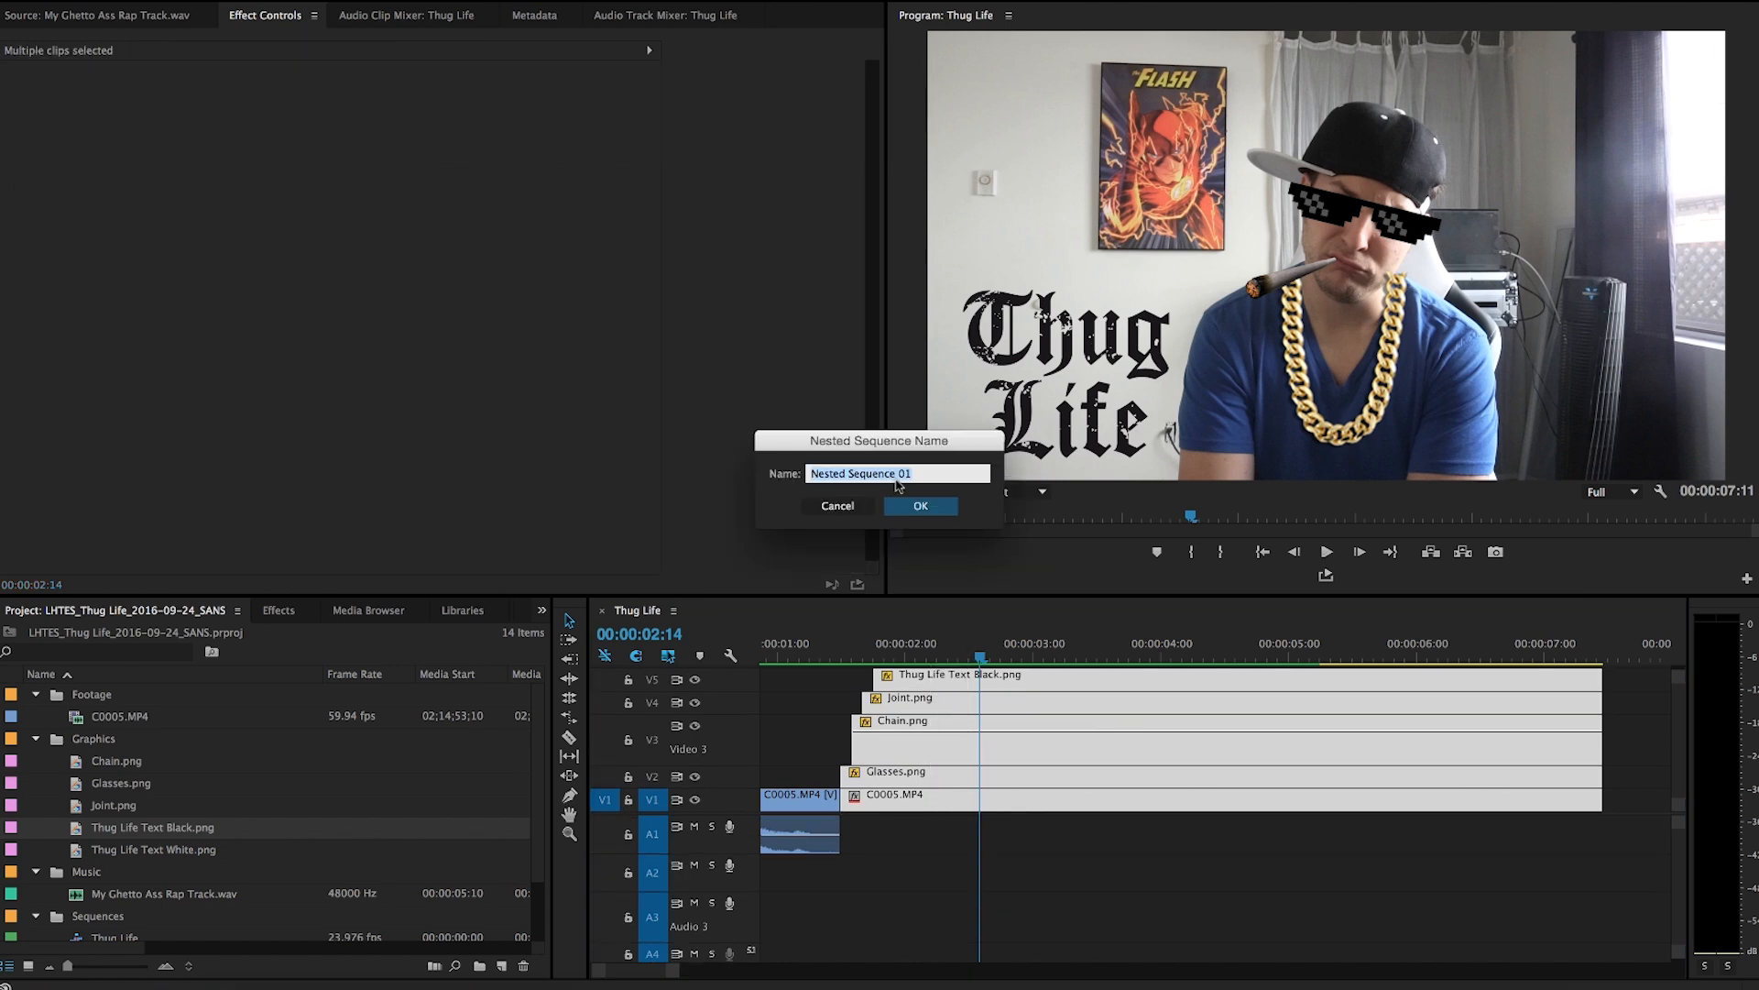
pyautogui.write('Thug Life')
pyautogui.press('Return')
# Keyframe the nested clip's position and scale at 00:00:01:12, then set scale 118.0 and position 1049.0, 484.0 at 00:00:05:07.
pyautogui.click(842, 656)
pyautogui.moveTo(843, 656)
pyautogui.mouseDown()
pyautogui.moveTo(811, 657)
pyautogui.moveTo(842, 656)
pyautogui.mouseUp()
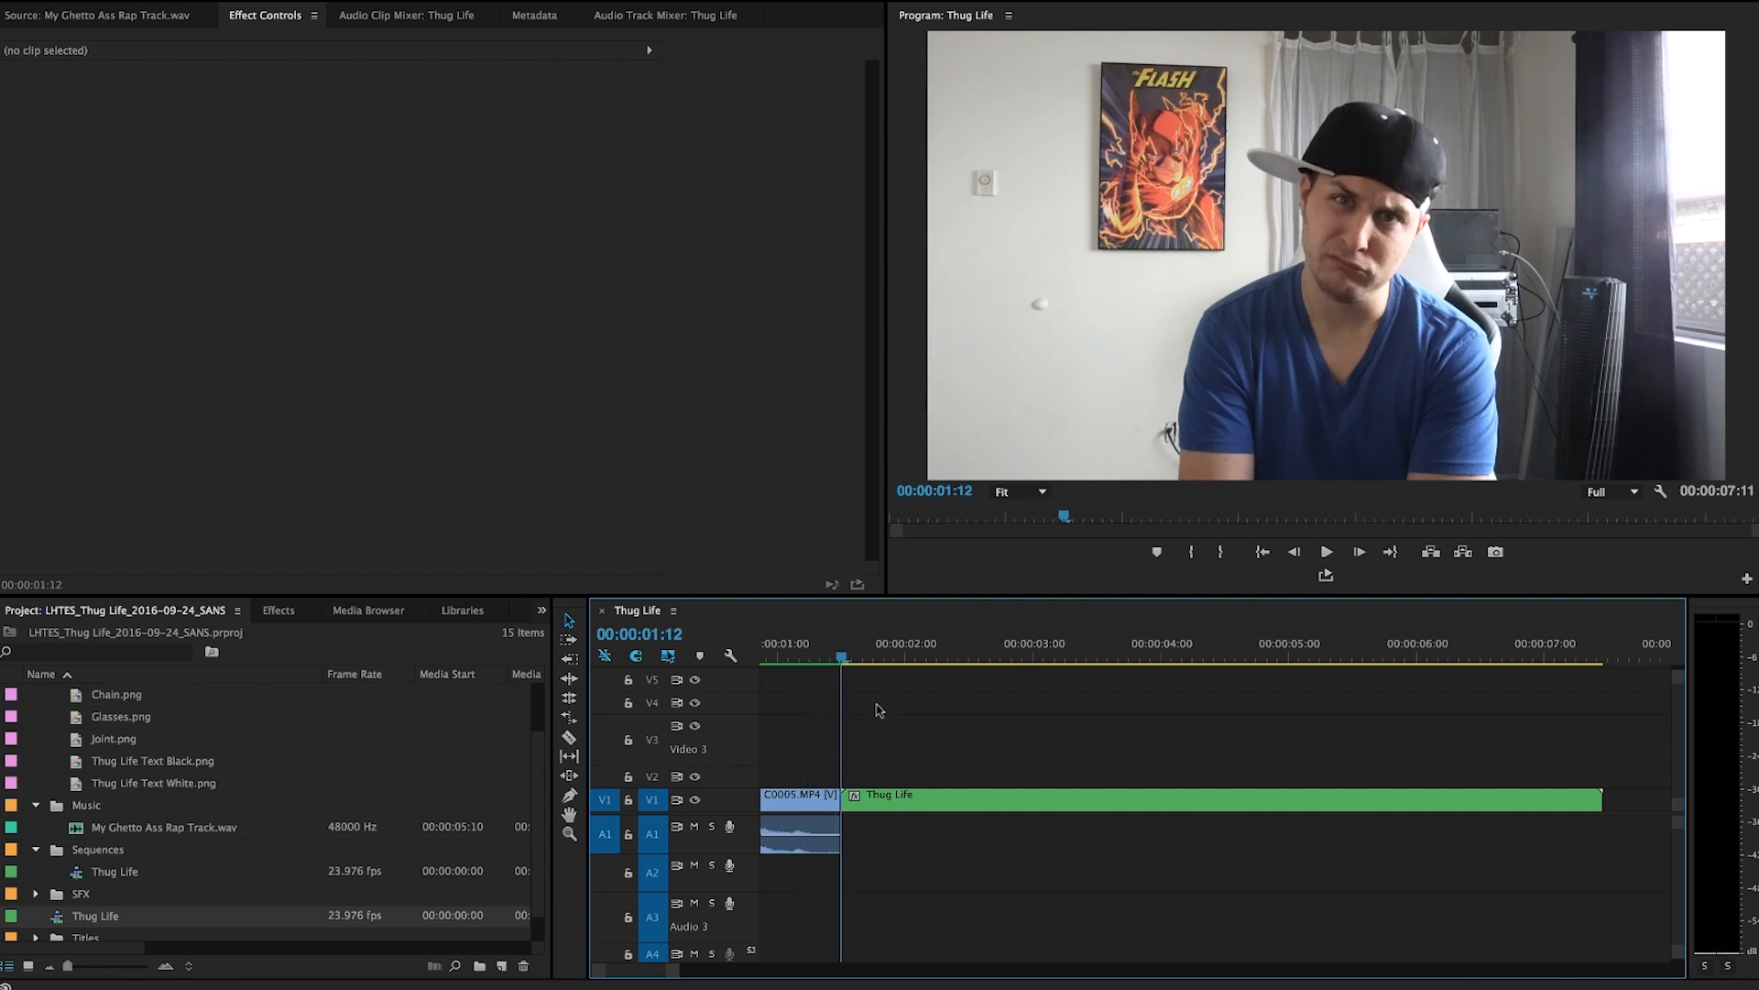
pyautogui.click(895, 797)
pyautogui.click(38, 109)
pyautogui.click(37, 128)
pyautogui.moveTo(706, 53); pyautogui.dragTo(791, 53)
pyautogui.moveTo(341, 136)
pyautogui.mouseDown()
pyautogui.moveTo(361, 135)
pyautogui.moveTo(355, 109)
pyautogui.mouseUp()
pyautogui.moveTo(387, 110); pyautogui.dragTo(426, 110)
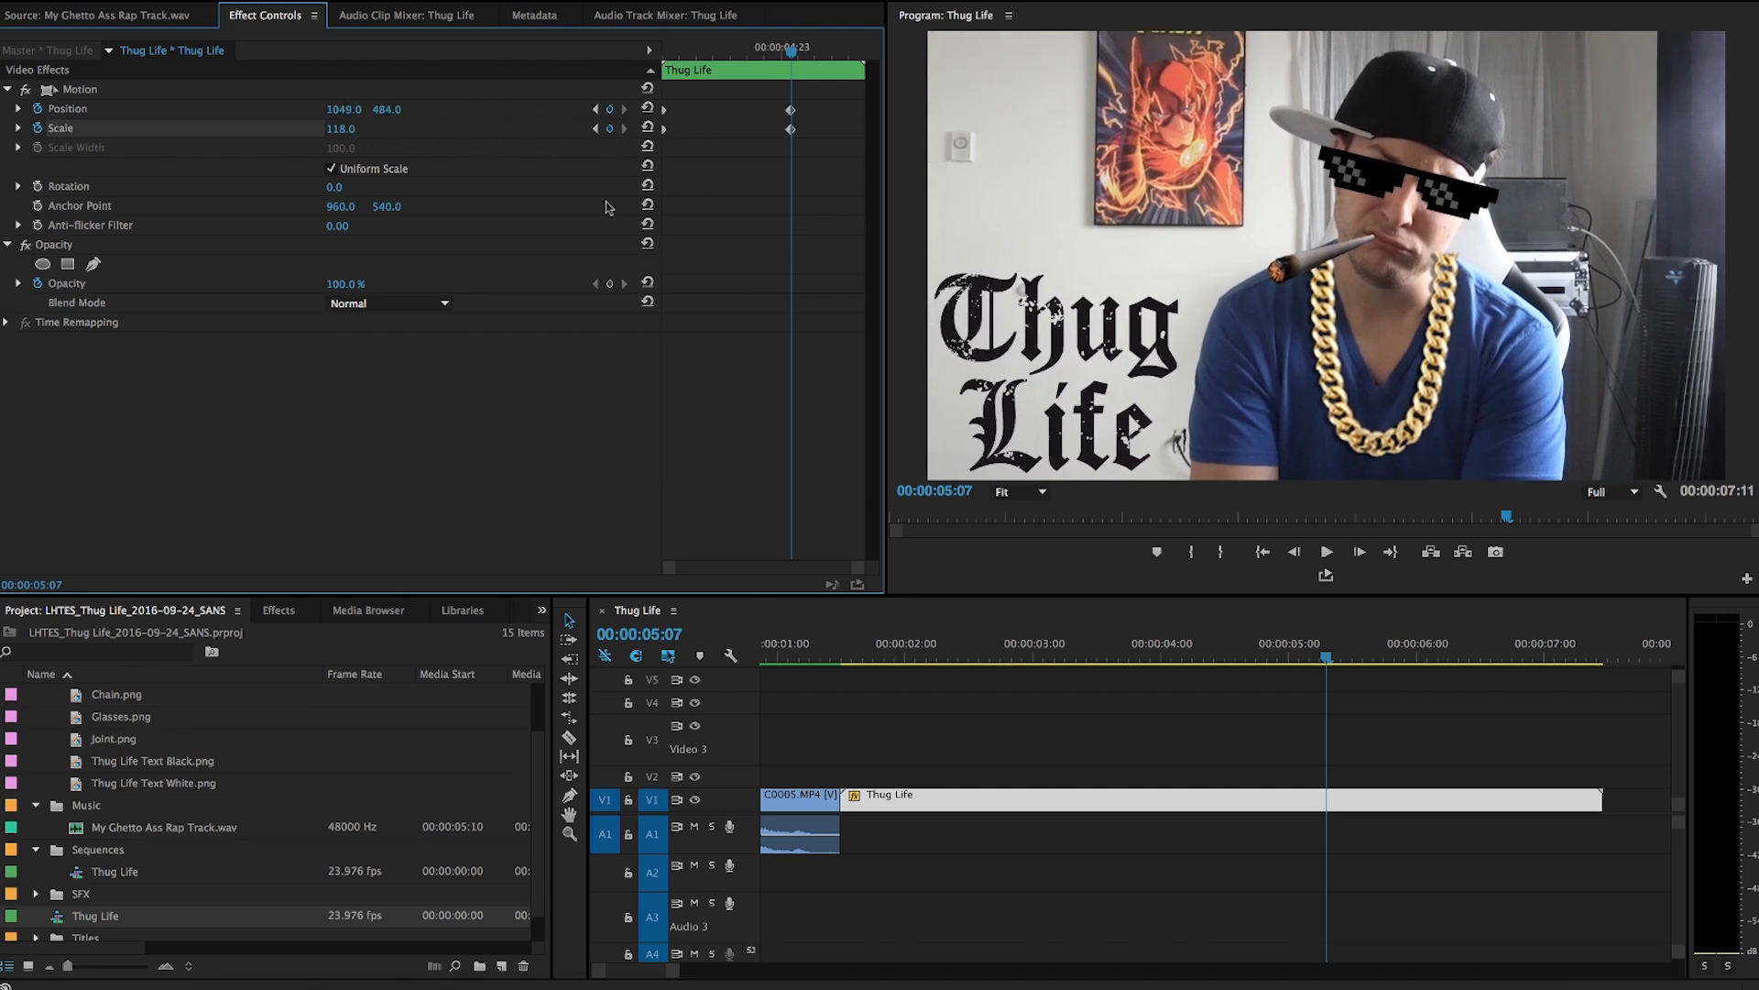
# Play back the nested clip's zoom animation.
pyautogui.moveTo(702, 57); pyautogui.dragTo(566, 59)
pyautogui.press('space')
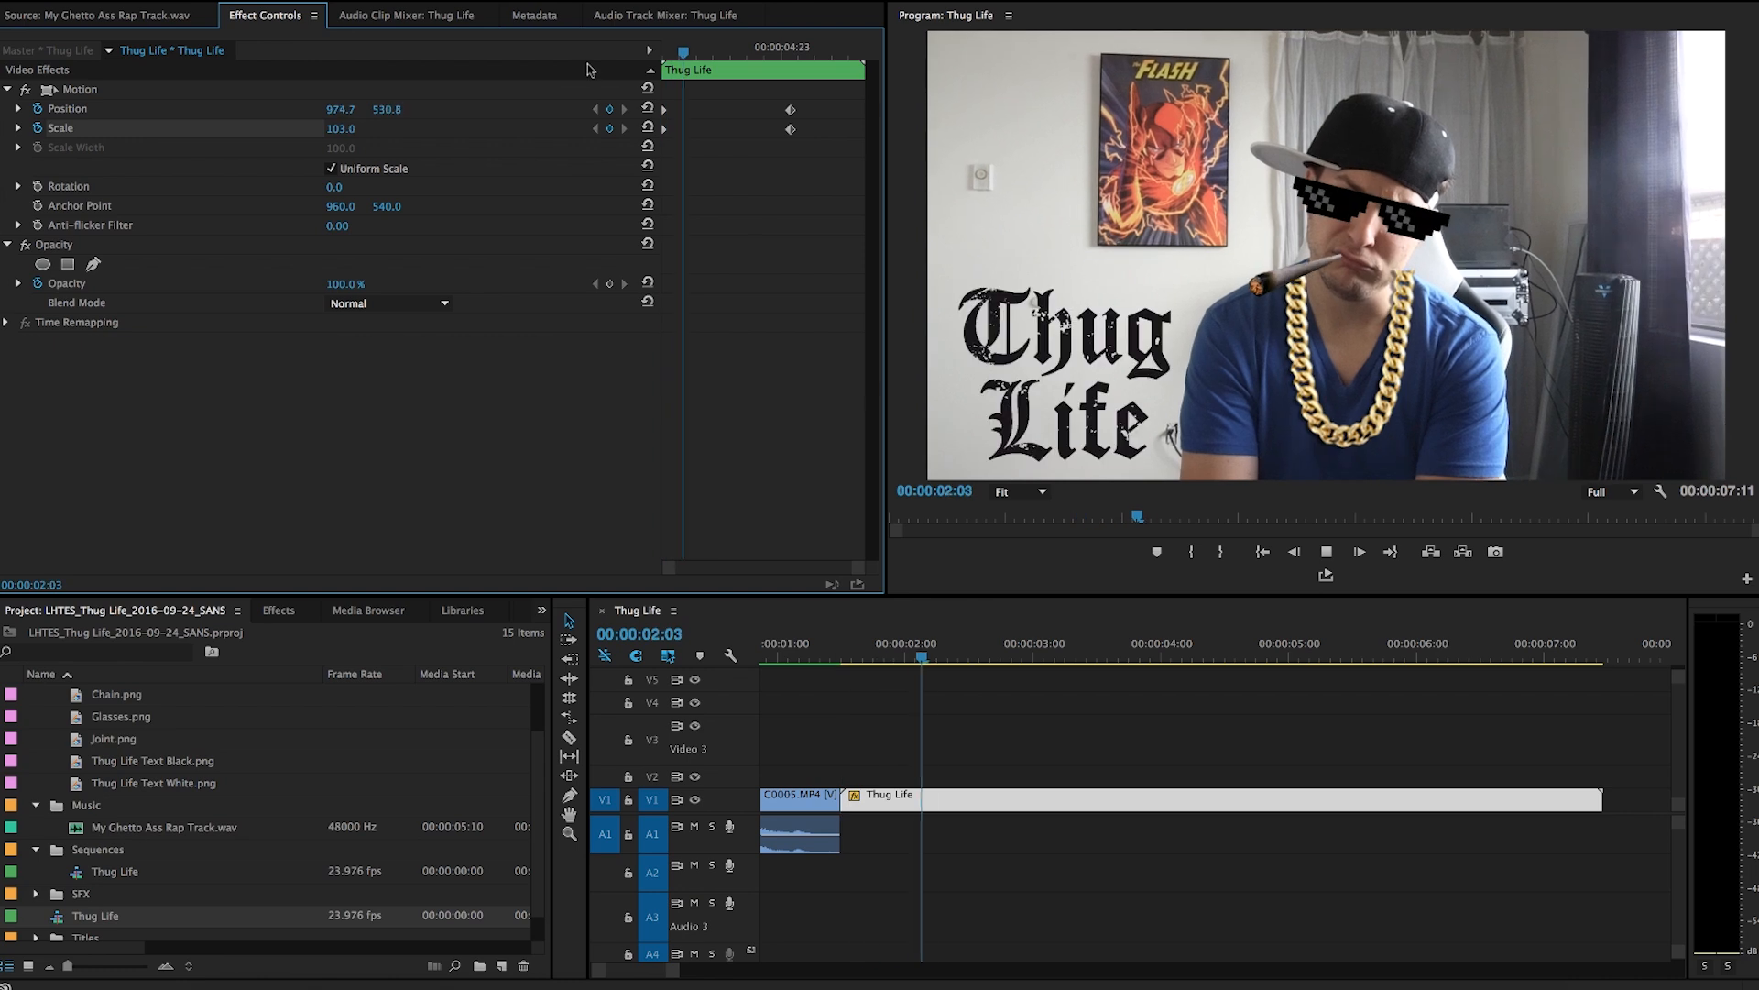
pyautogui.press('space')
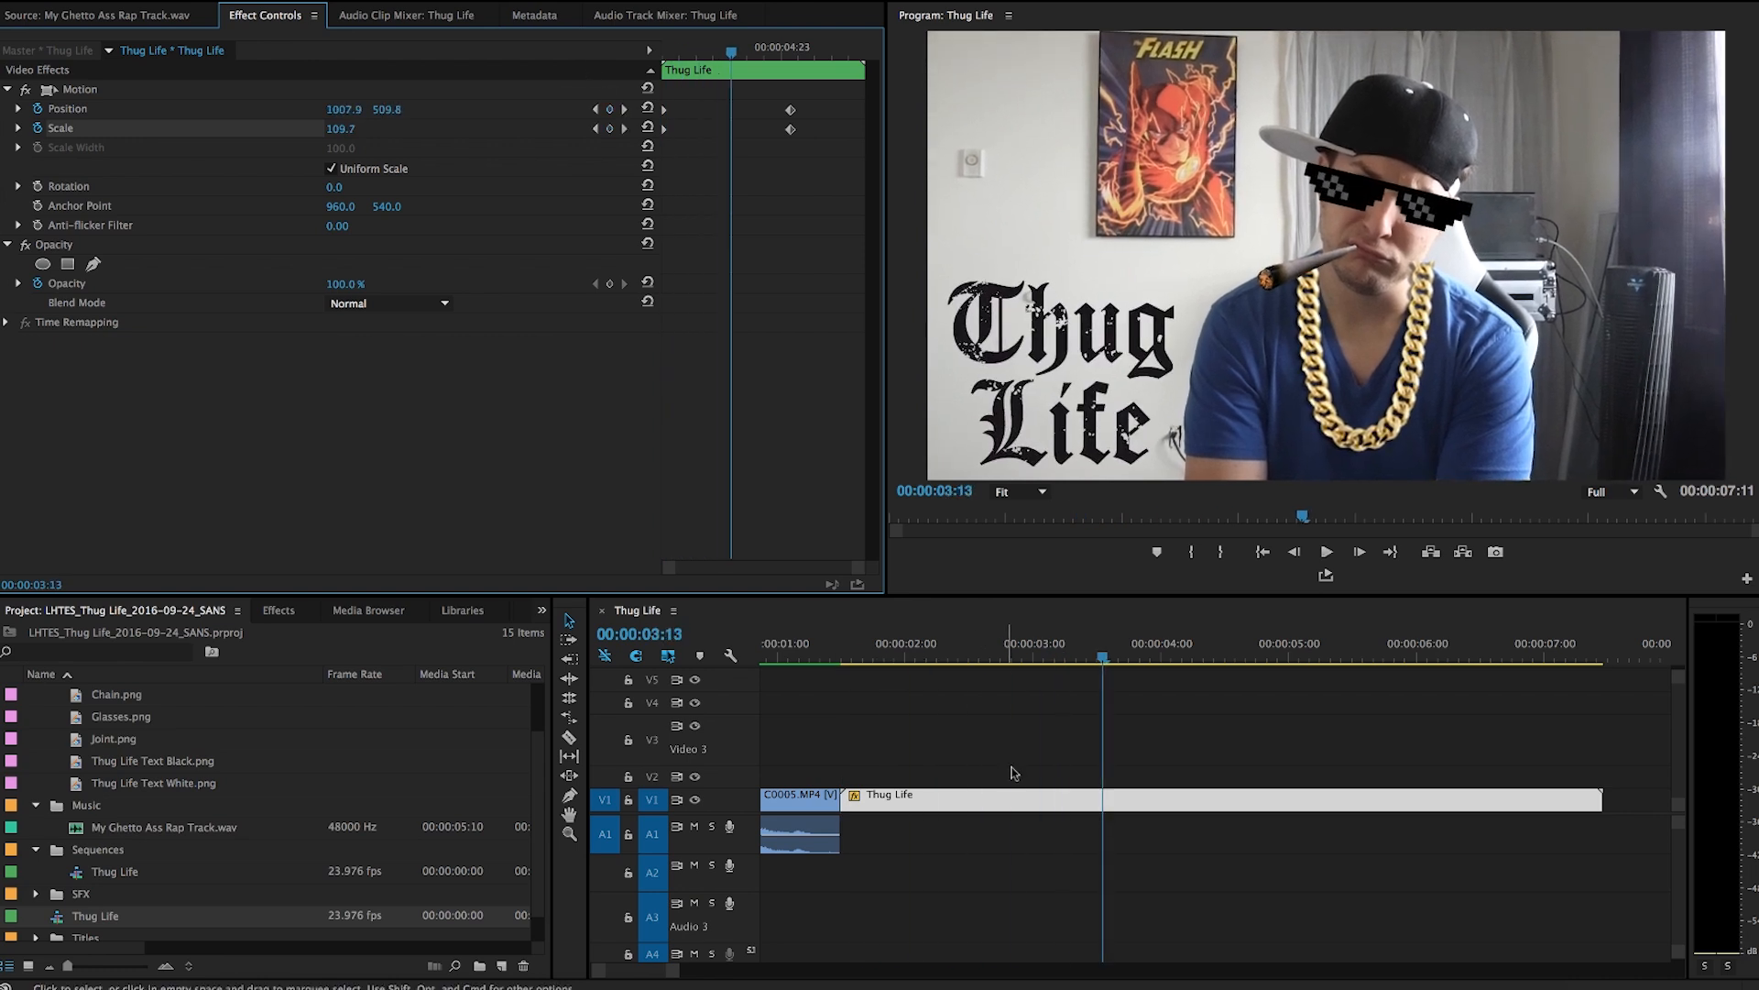
pyautogui.hscroll(-3, 1017, 724)
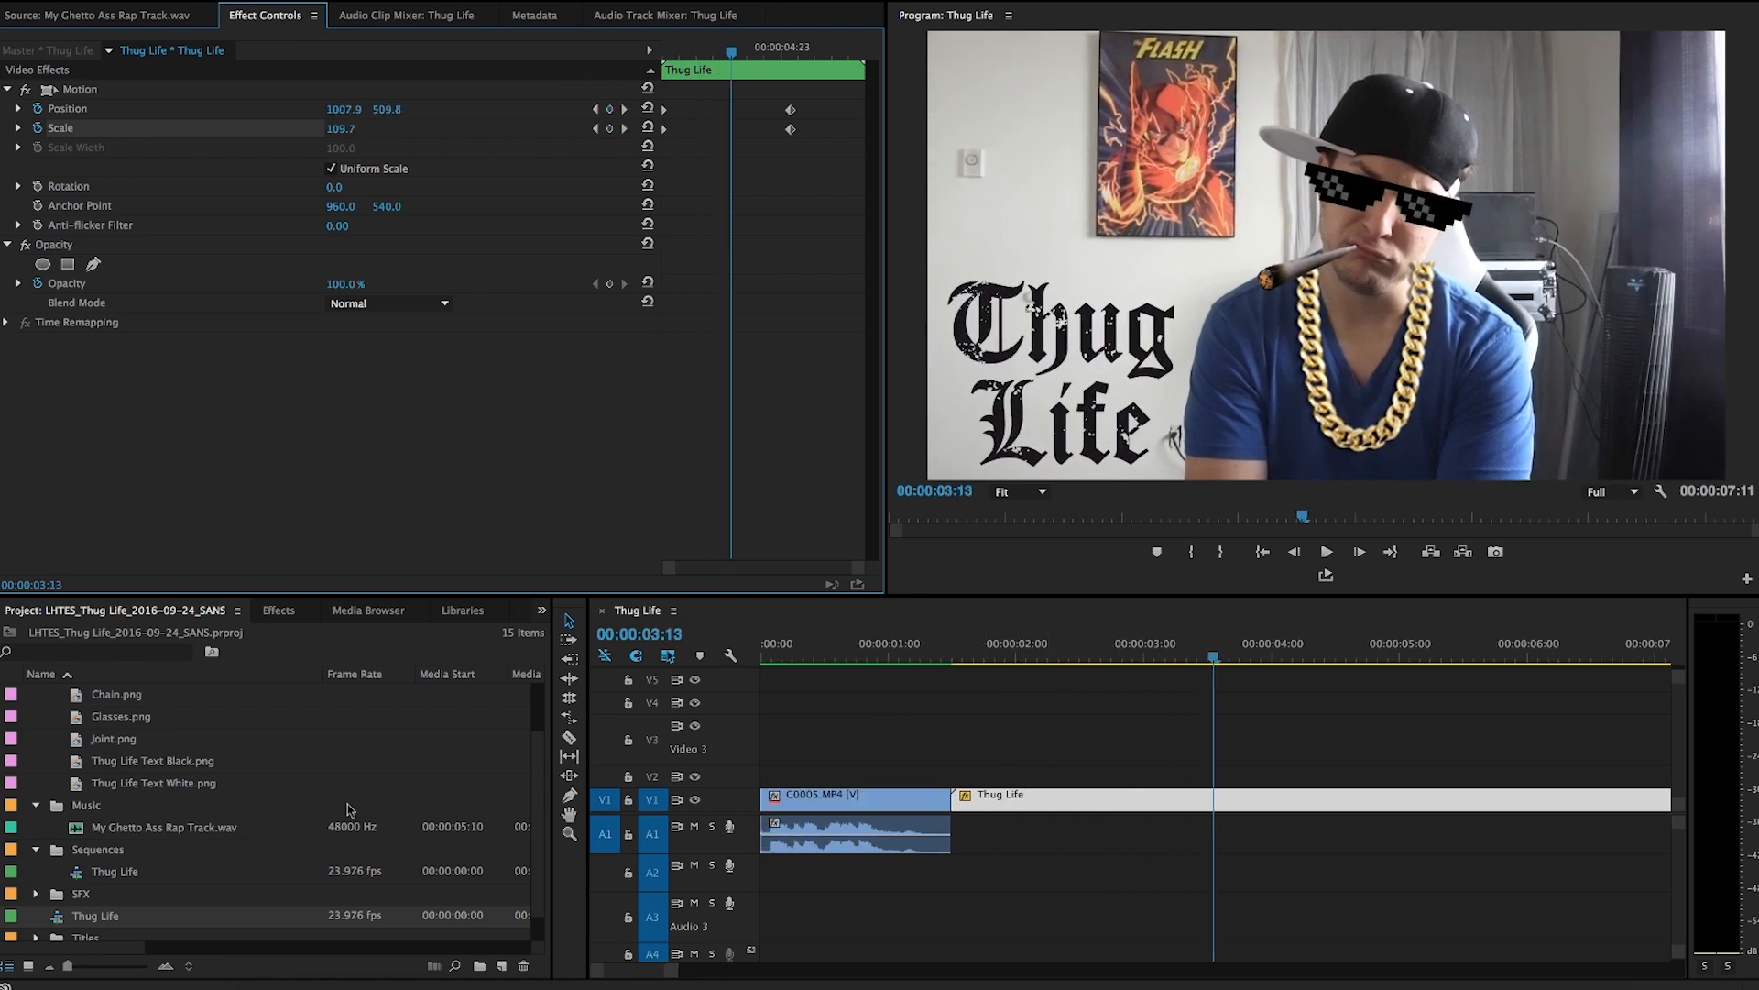
# Create a 1920×1080 adjustment layer and place it on V2 above the nested clip.
pyautogui.scroll(3, 150, 739)
pyautogui.click(36, 738)
pyautogui.click(36, 693)
pyautogui.click(502, 965)
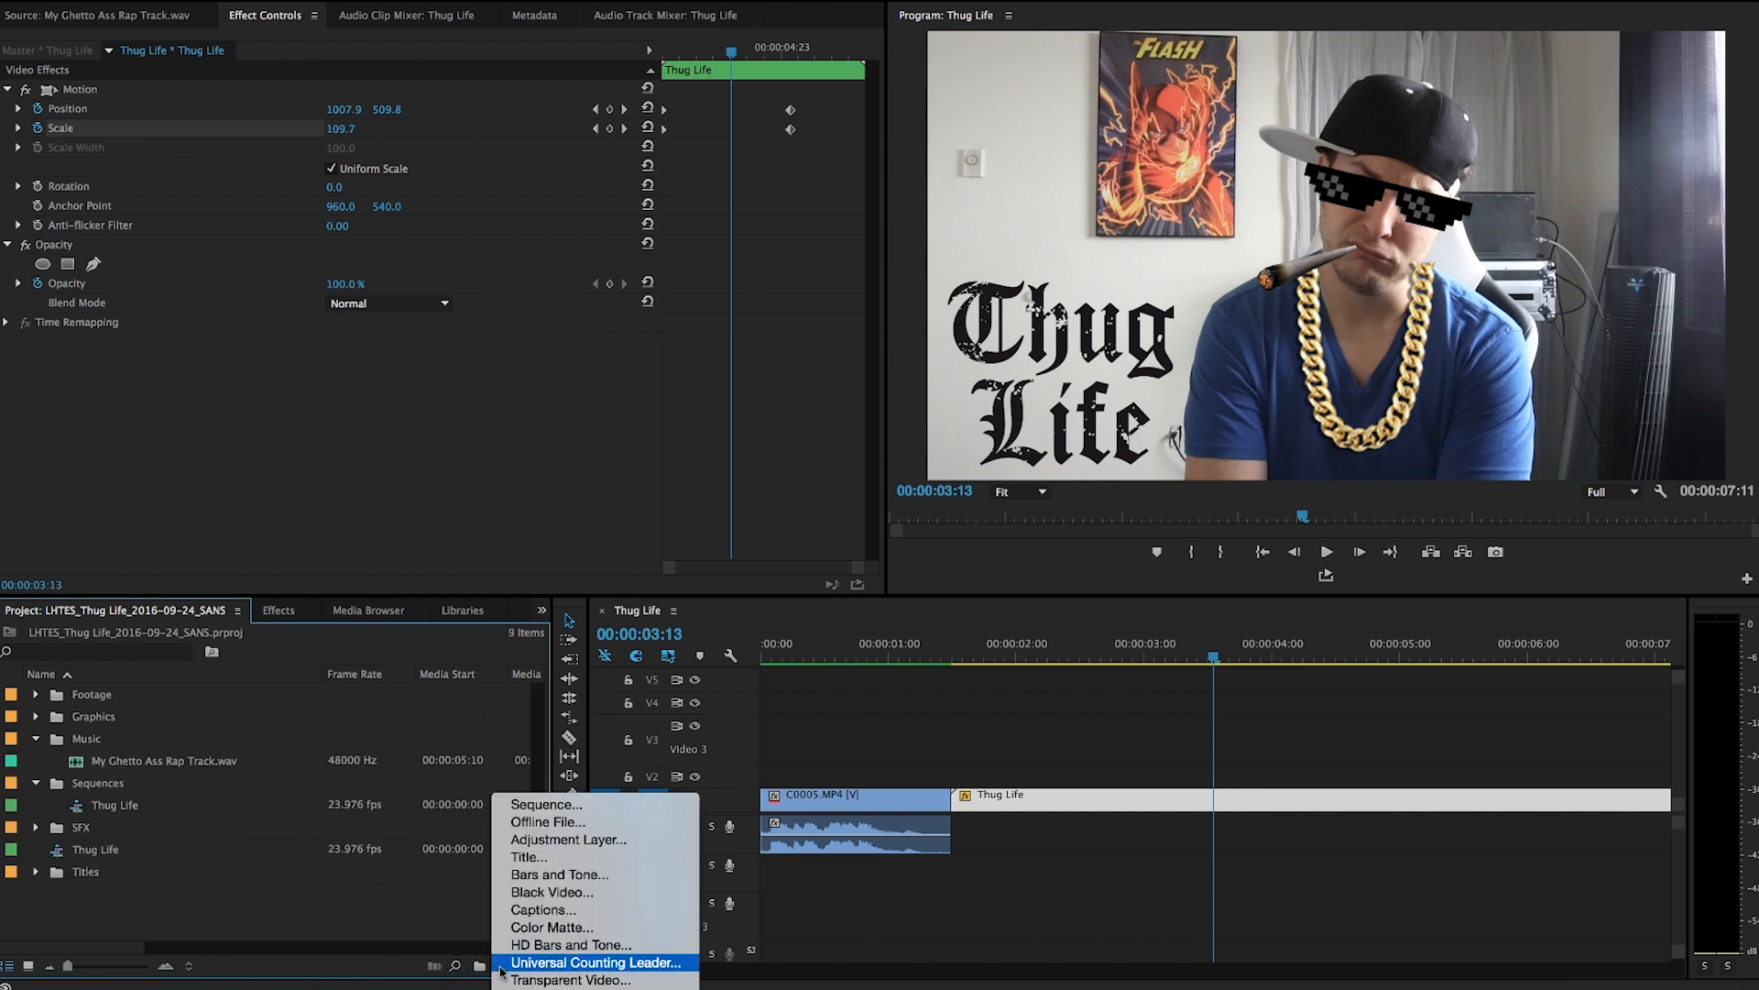
pyautogui.click(550, 843)
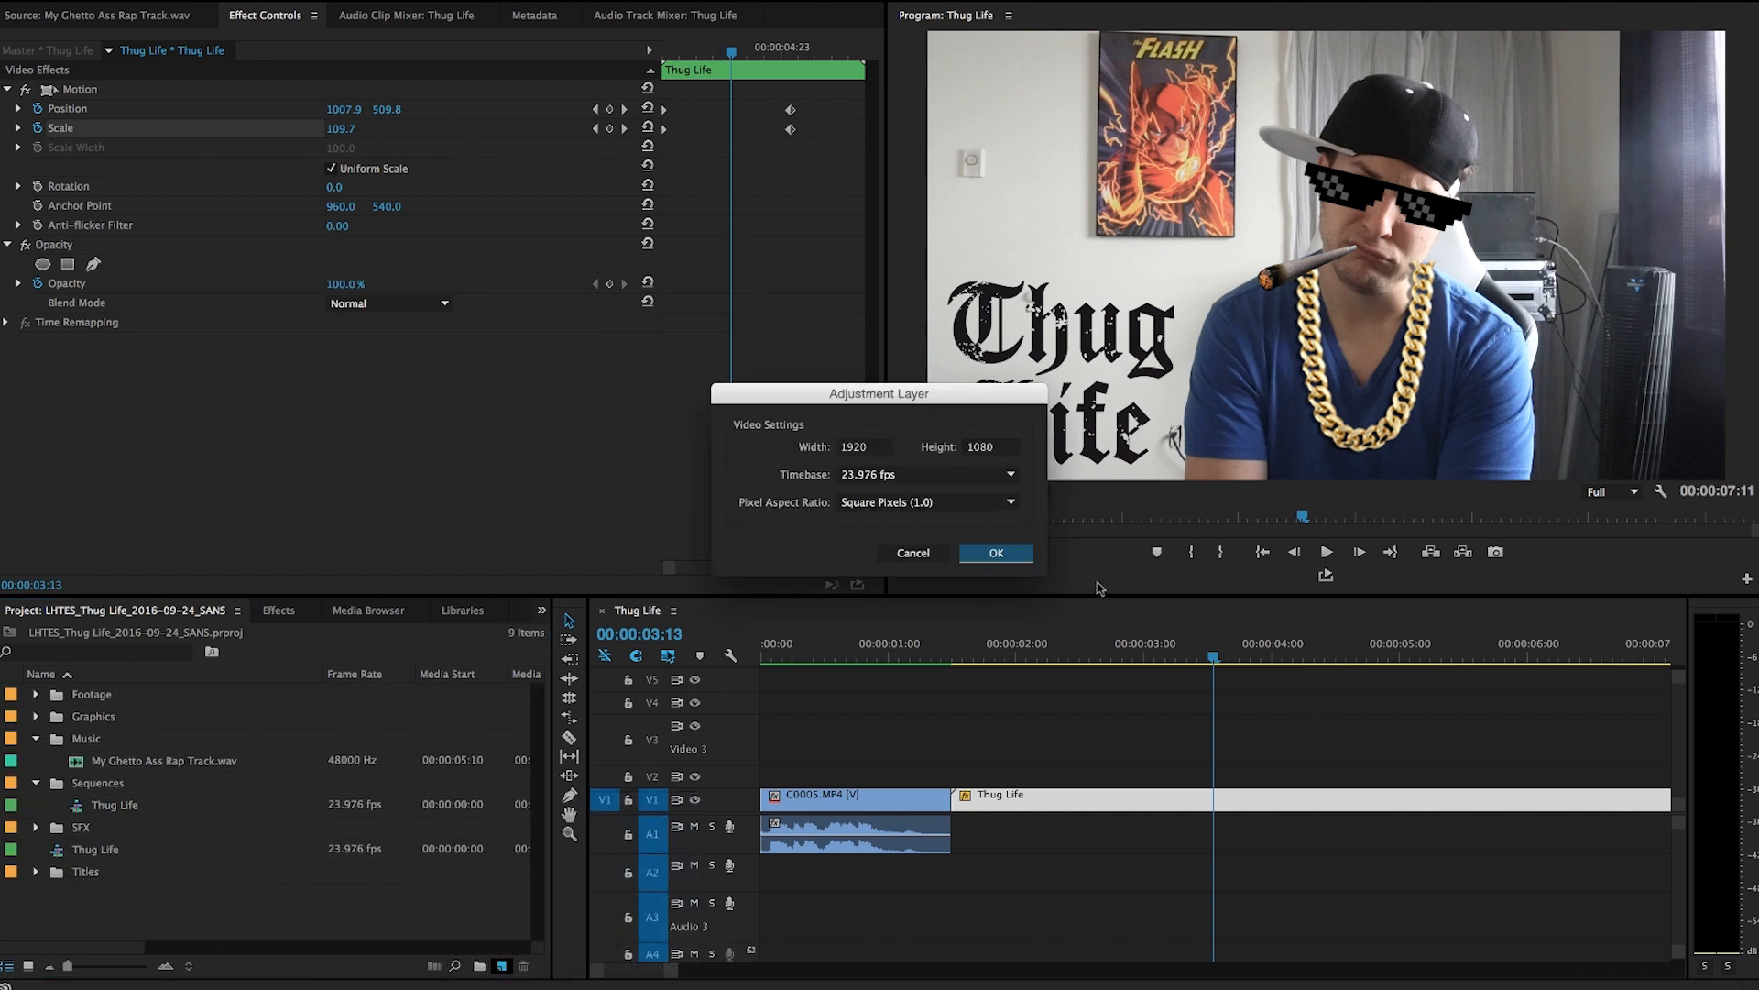
pyautogui.click(1005, 554)
pyautogui.moveTo(96, 697); pyautogui.dragTo(968, 777)
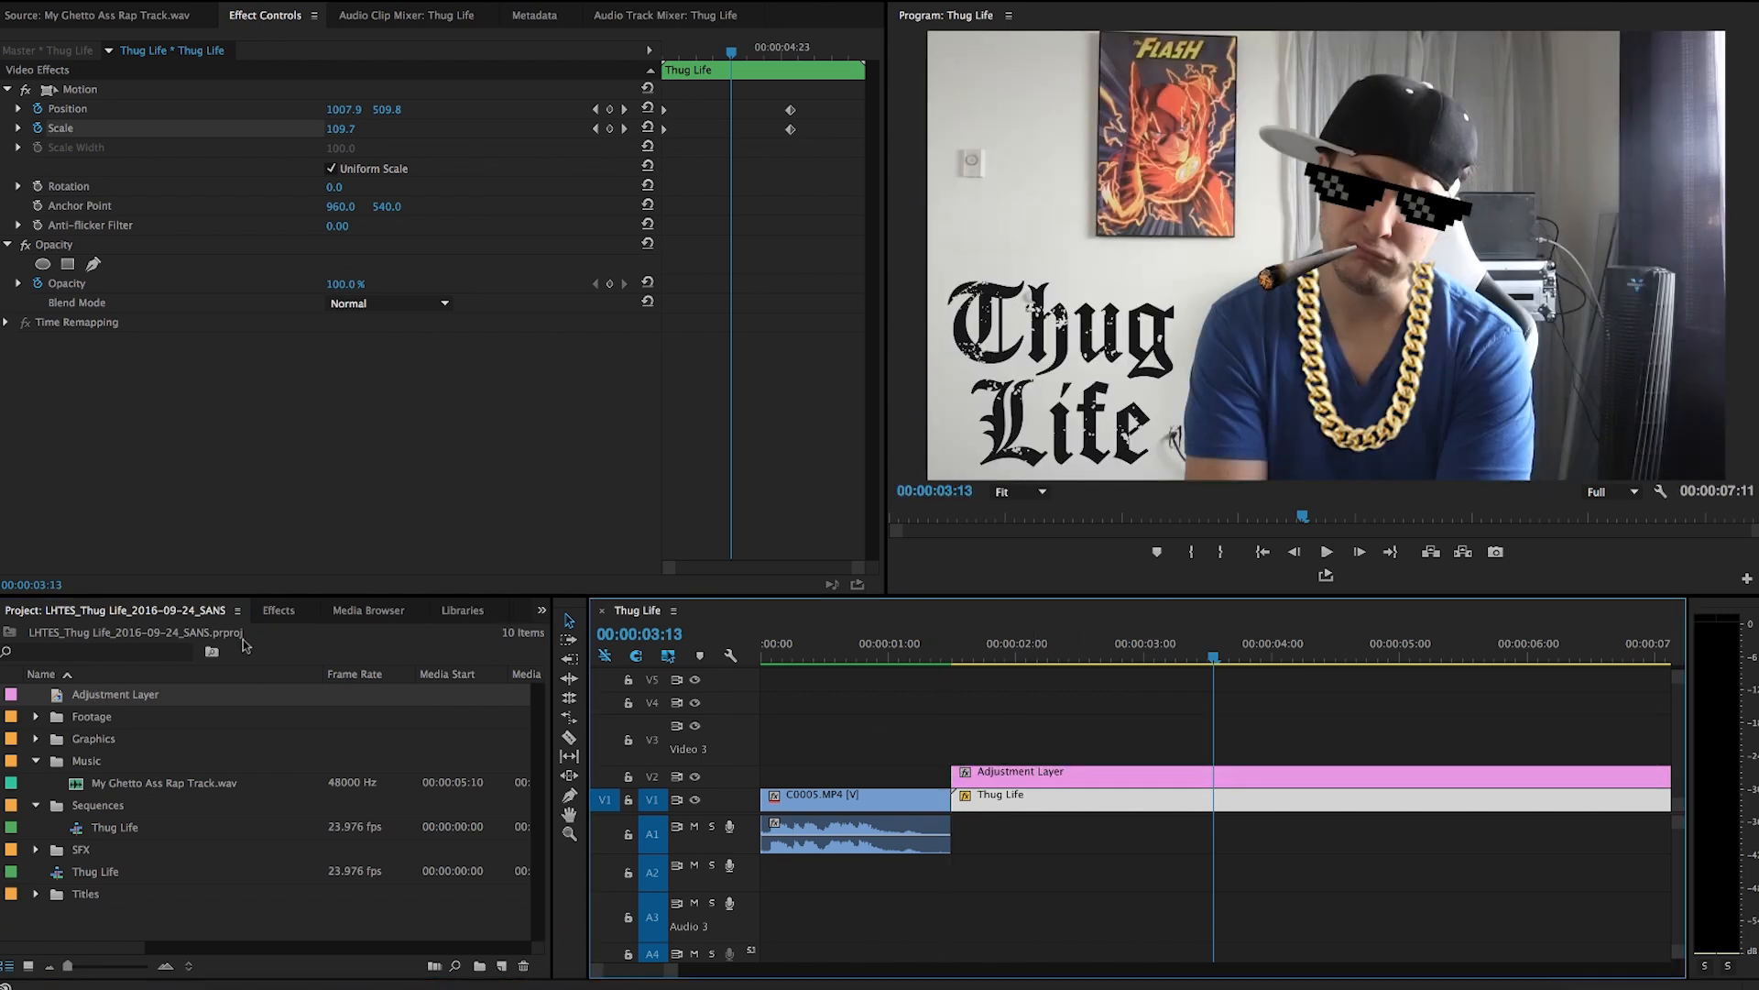
# Apply the Lumetri Color effect to the adjustment layer.
pyautogui.hotkey('shift', '7')
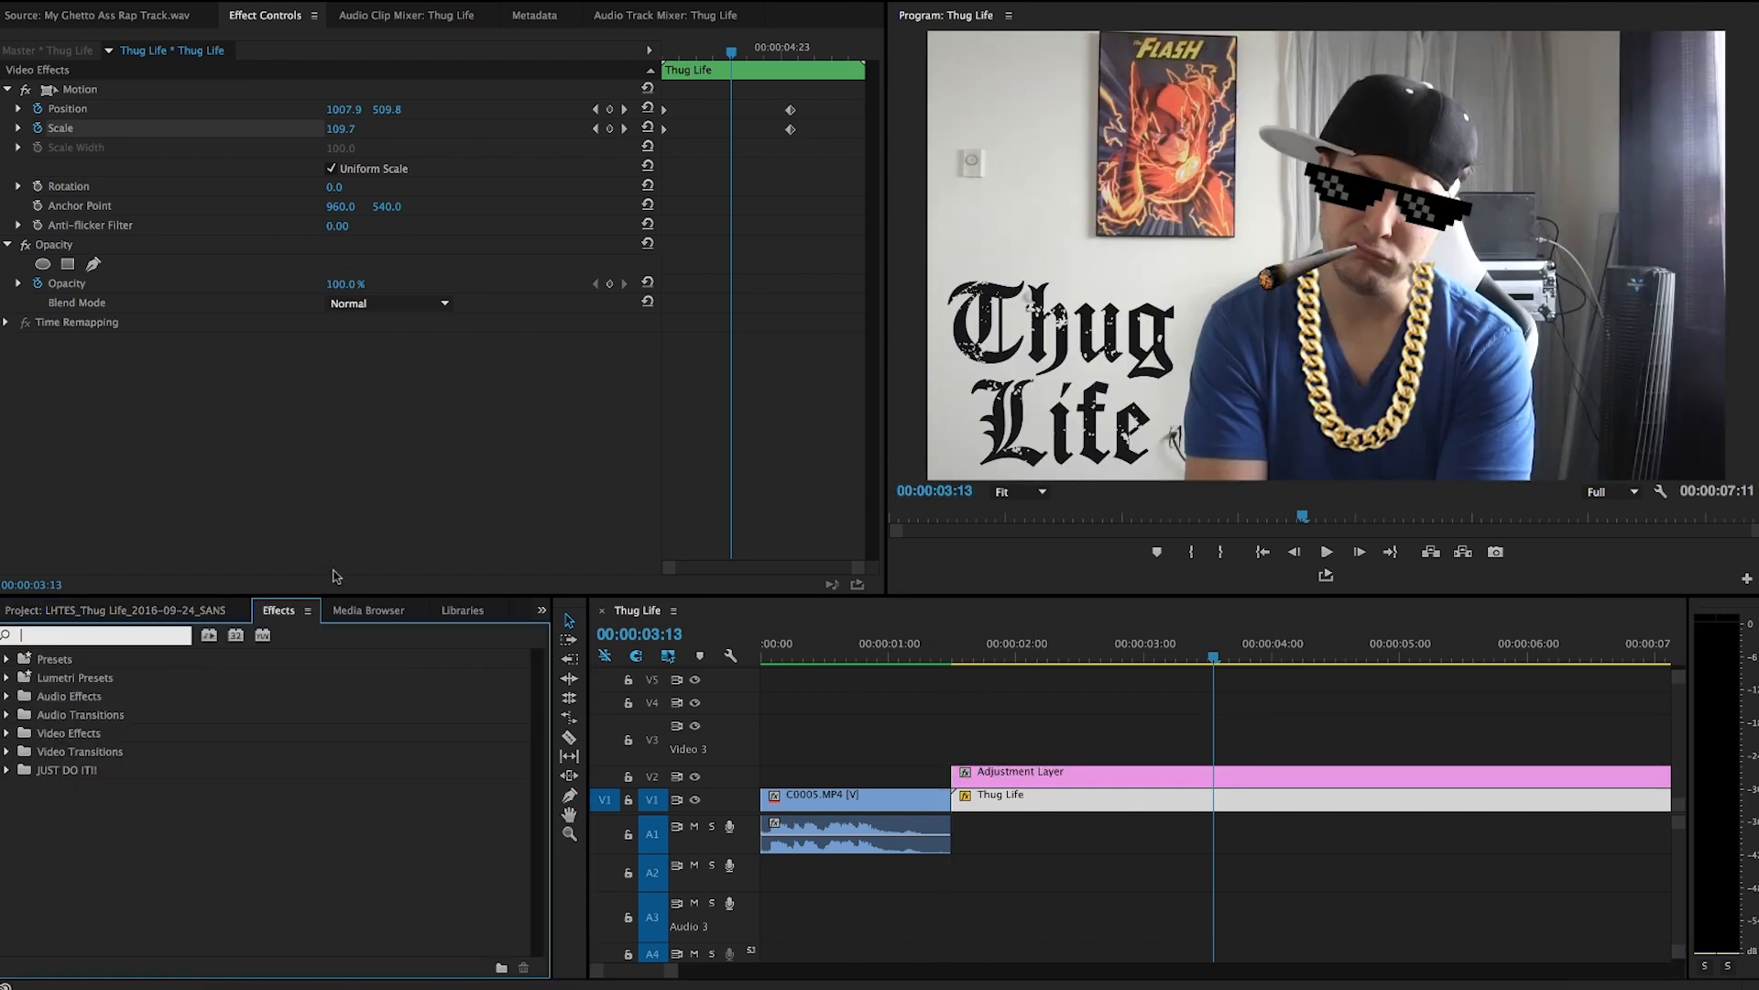
pyautogui.click(6, 733)
pyautogui.scroll(-2, 11, 756)
pyautogui.click(18, 772)
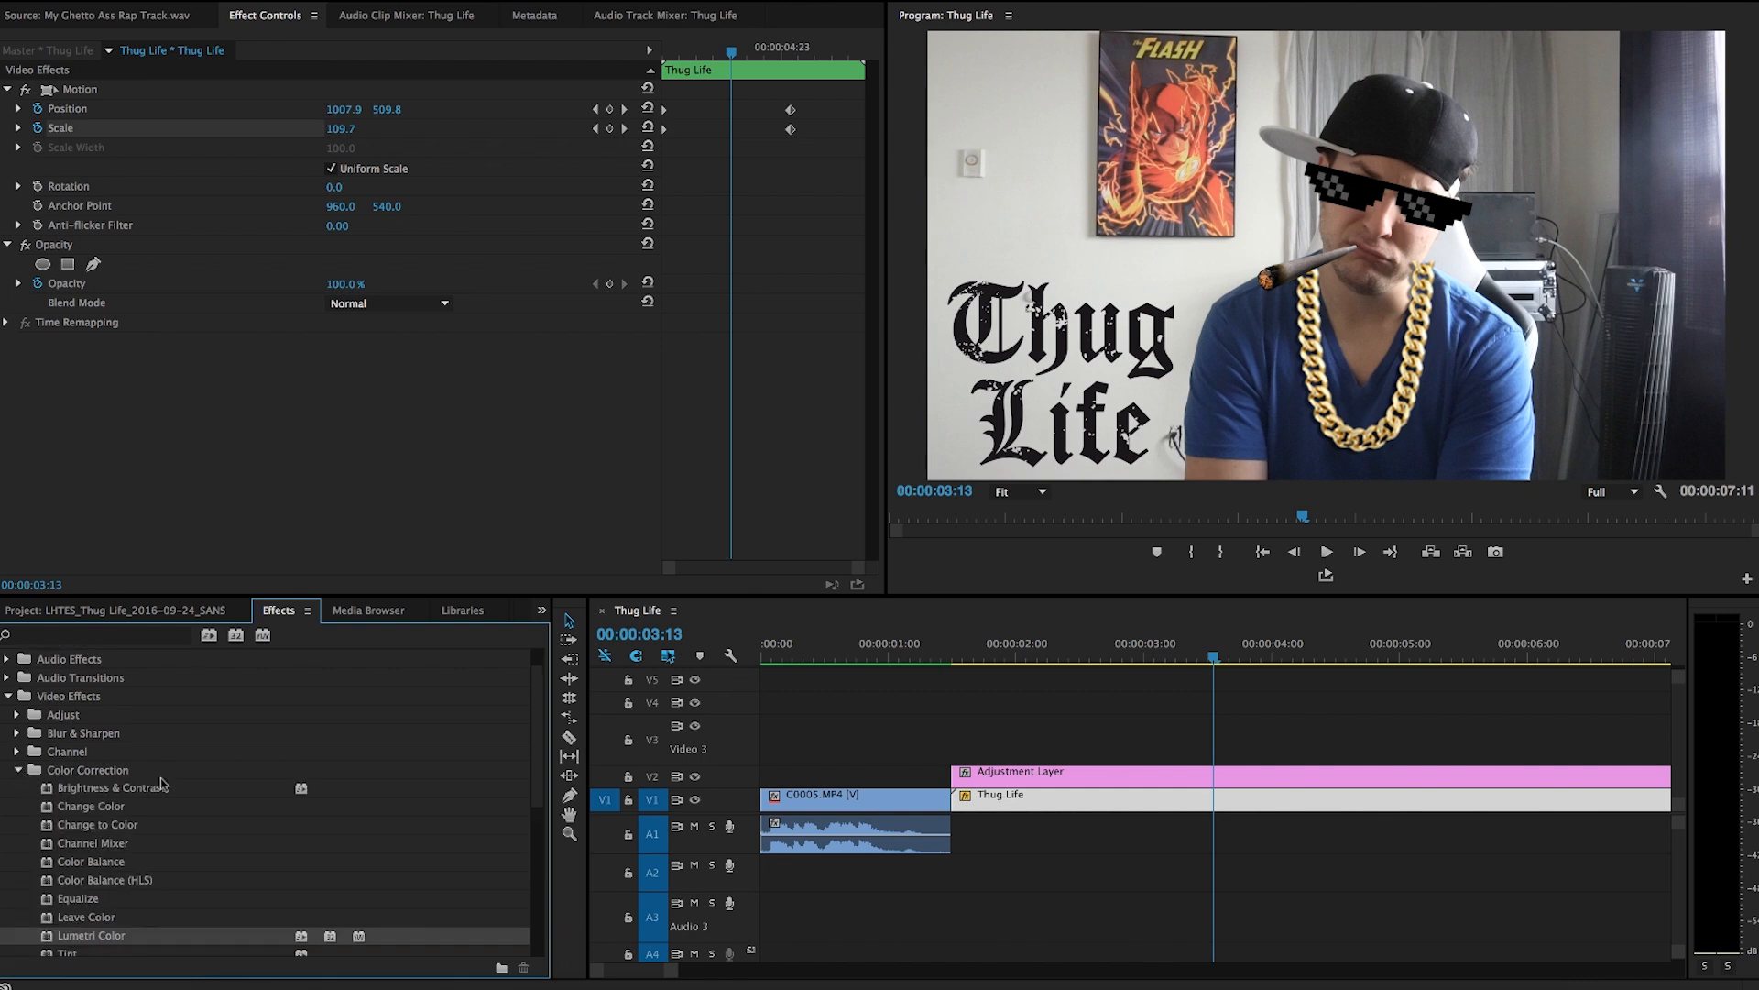
pyautogui.scroll(-3, 163, 786)
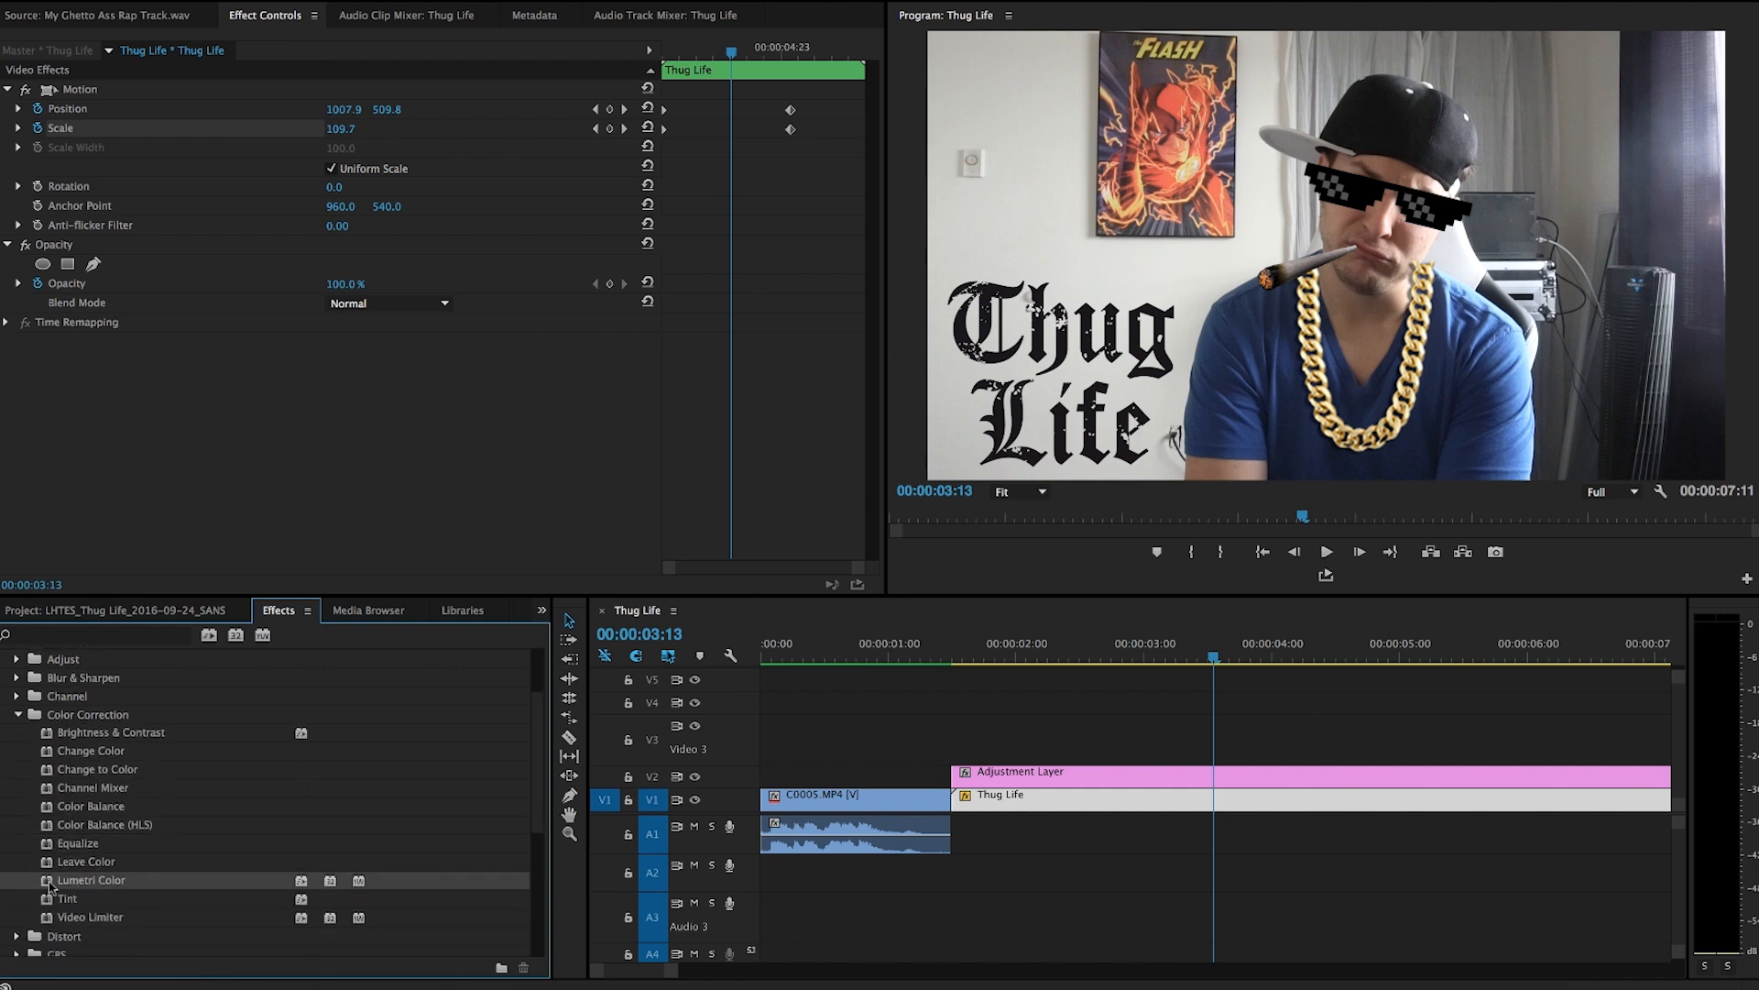
pyautogui.moveTo(48, 885); pyautogui.dragTo(1034, 779)
# Add a Saturation keyframe at 100.0 in Lumetri's Basic Correction at 00:00:01:12.
pyautogui.moveTo(685, 57); pyautogui.dragTo(483, 139)
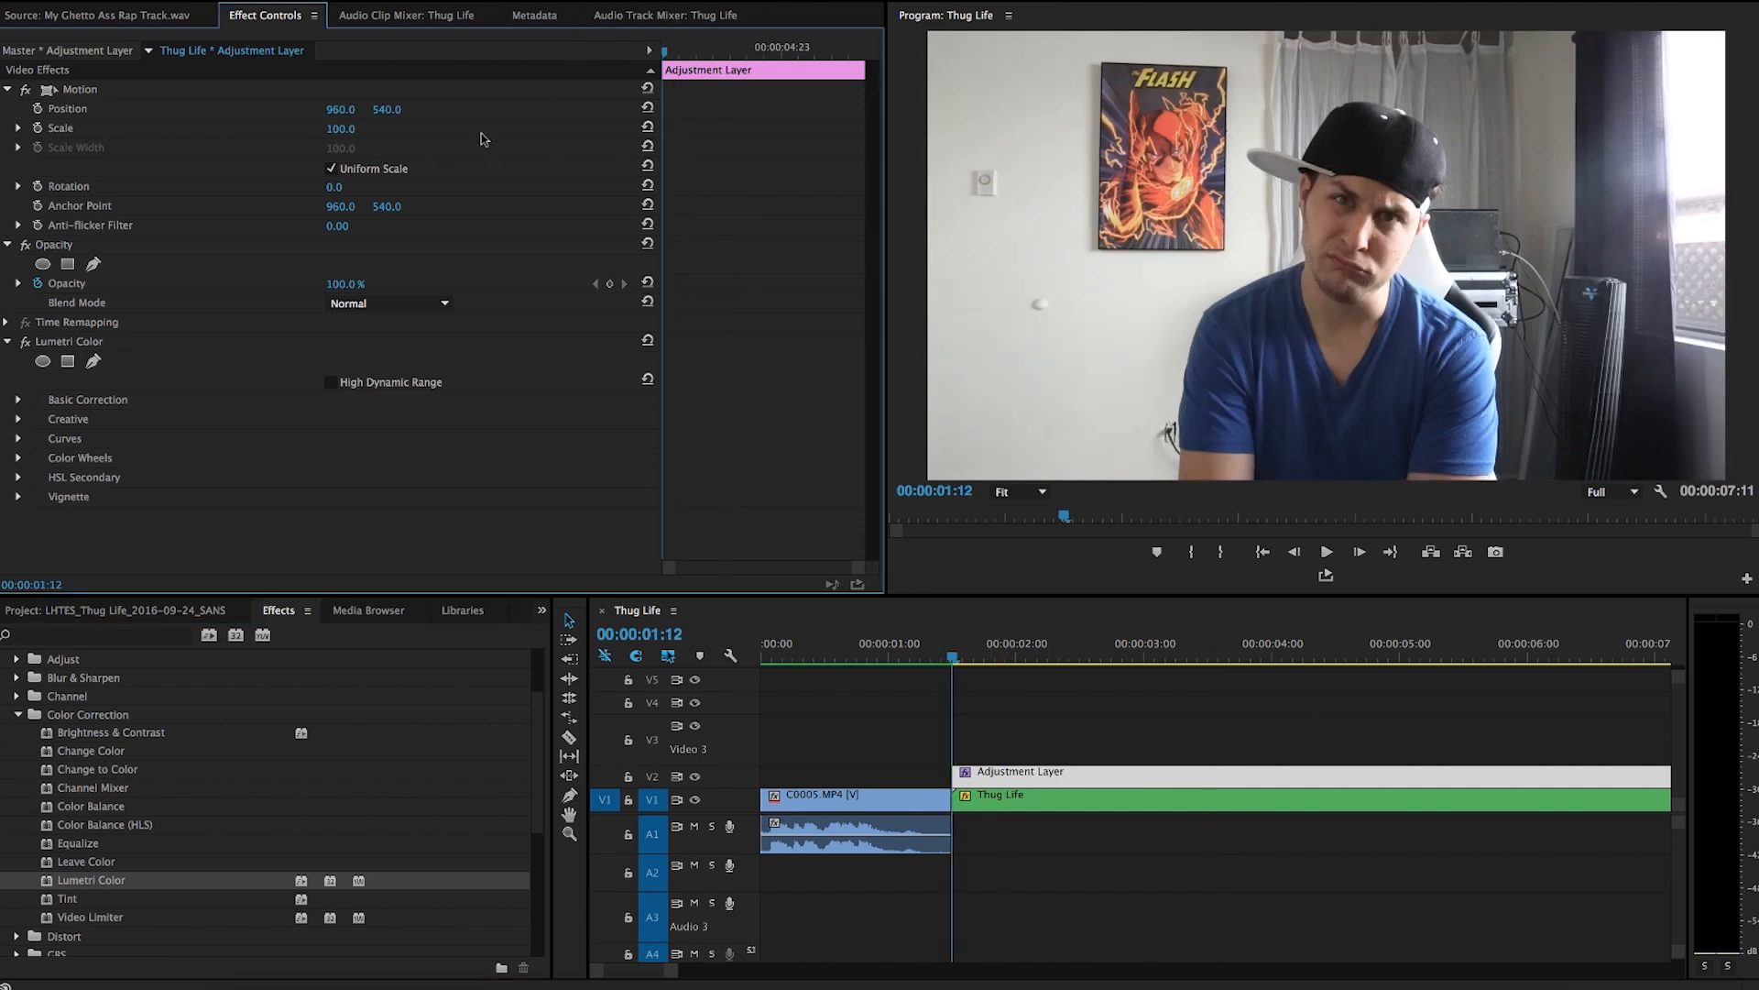
pyautogui.click(18, 403)
pyautogui.scroll(-5, 225, 436)
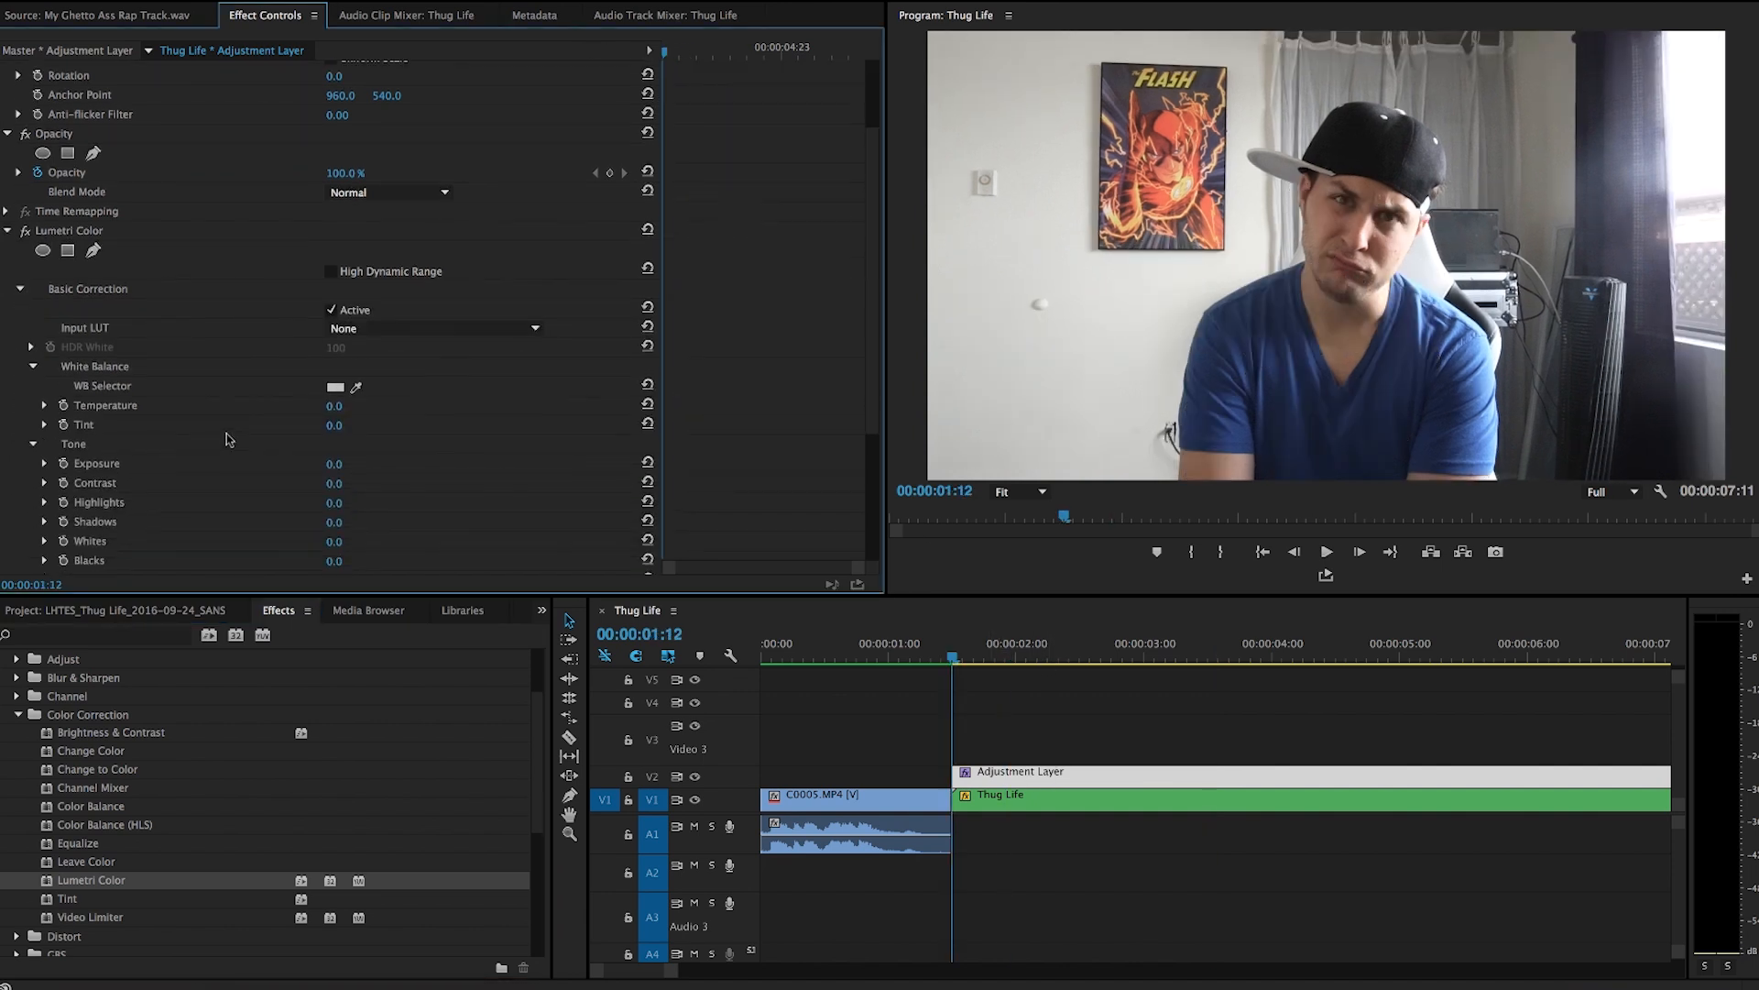
pyautogui.scroll(-2, 228, 437)
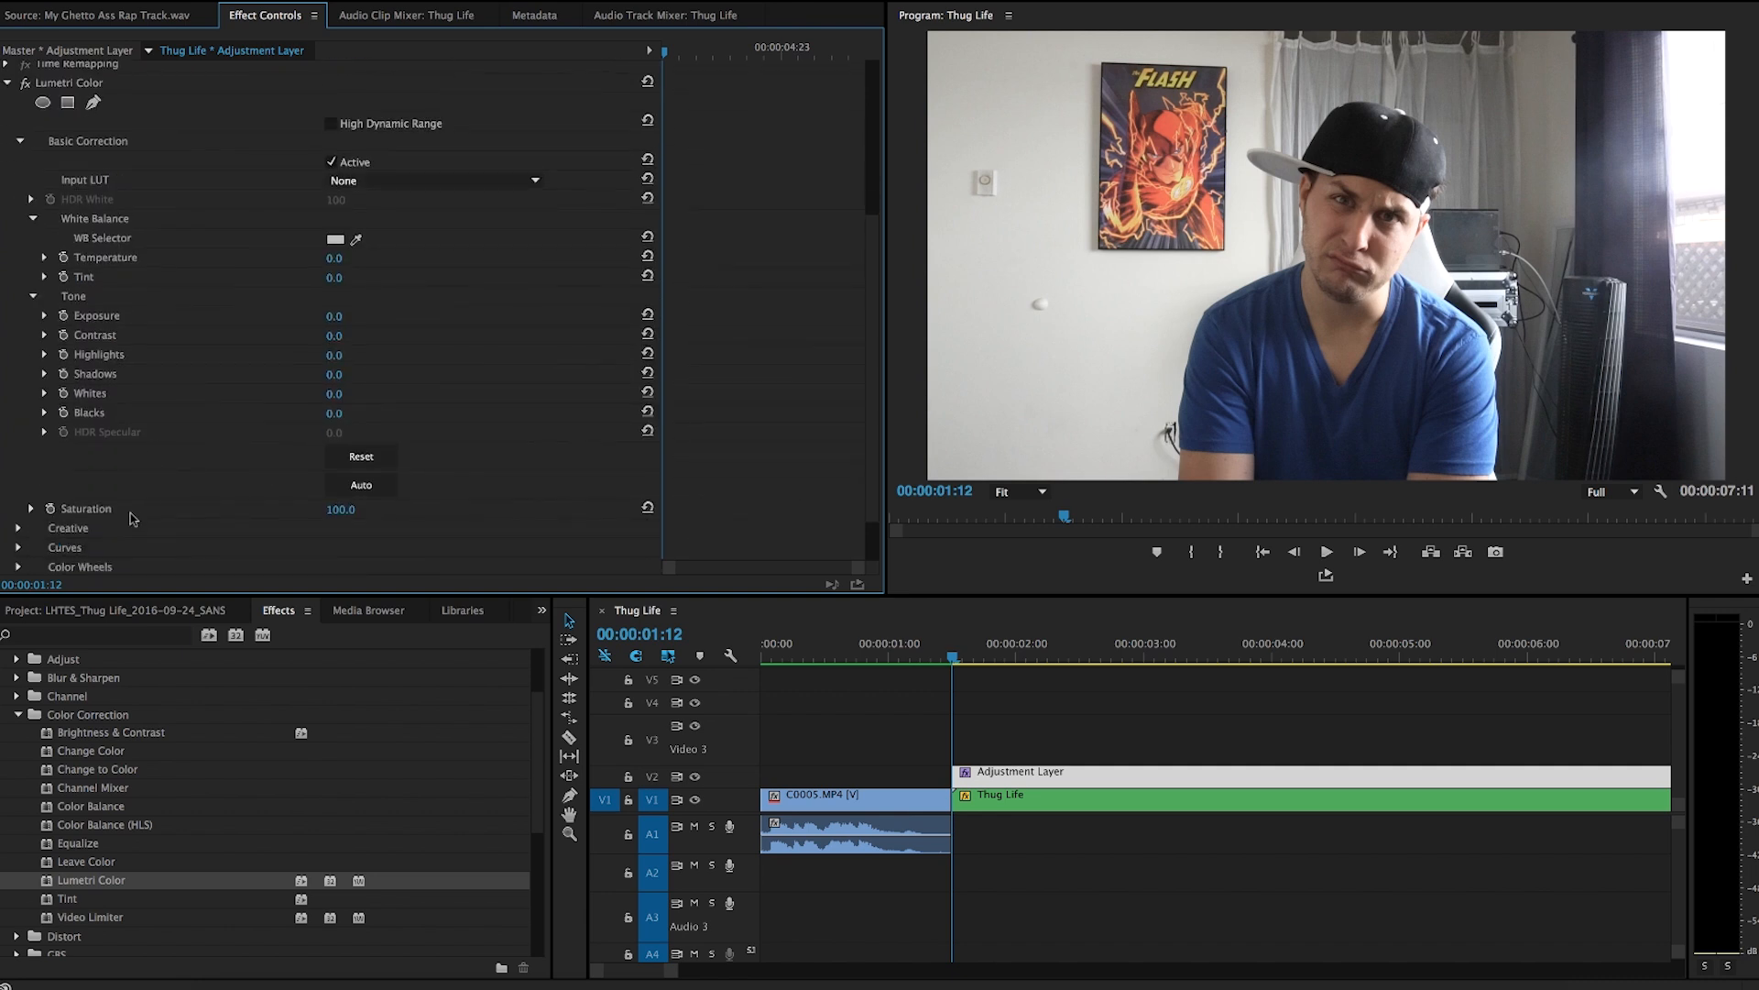
pyautogui.click(50, 510)
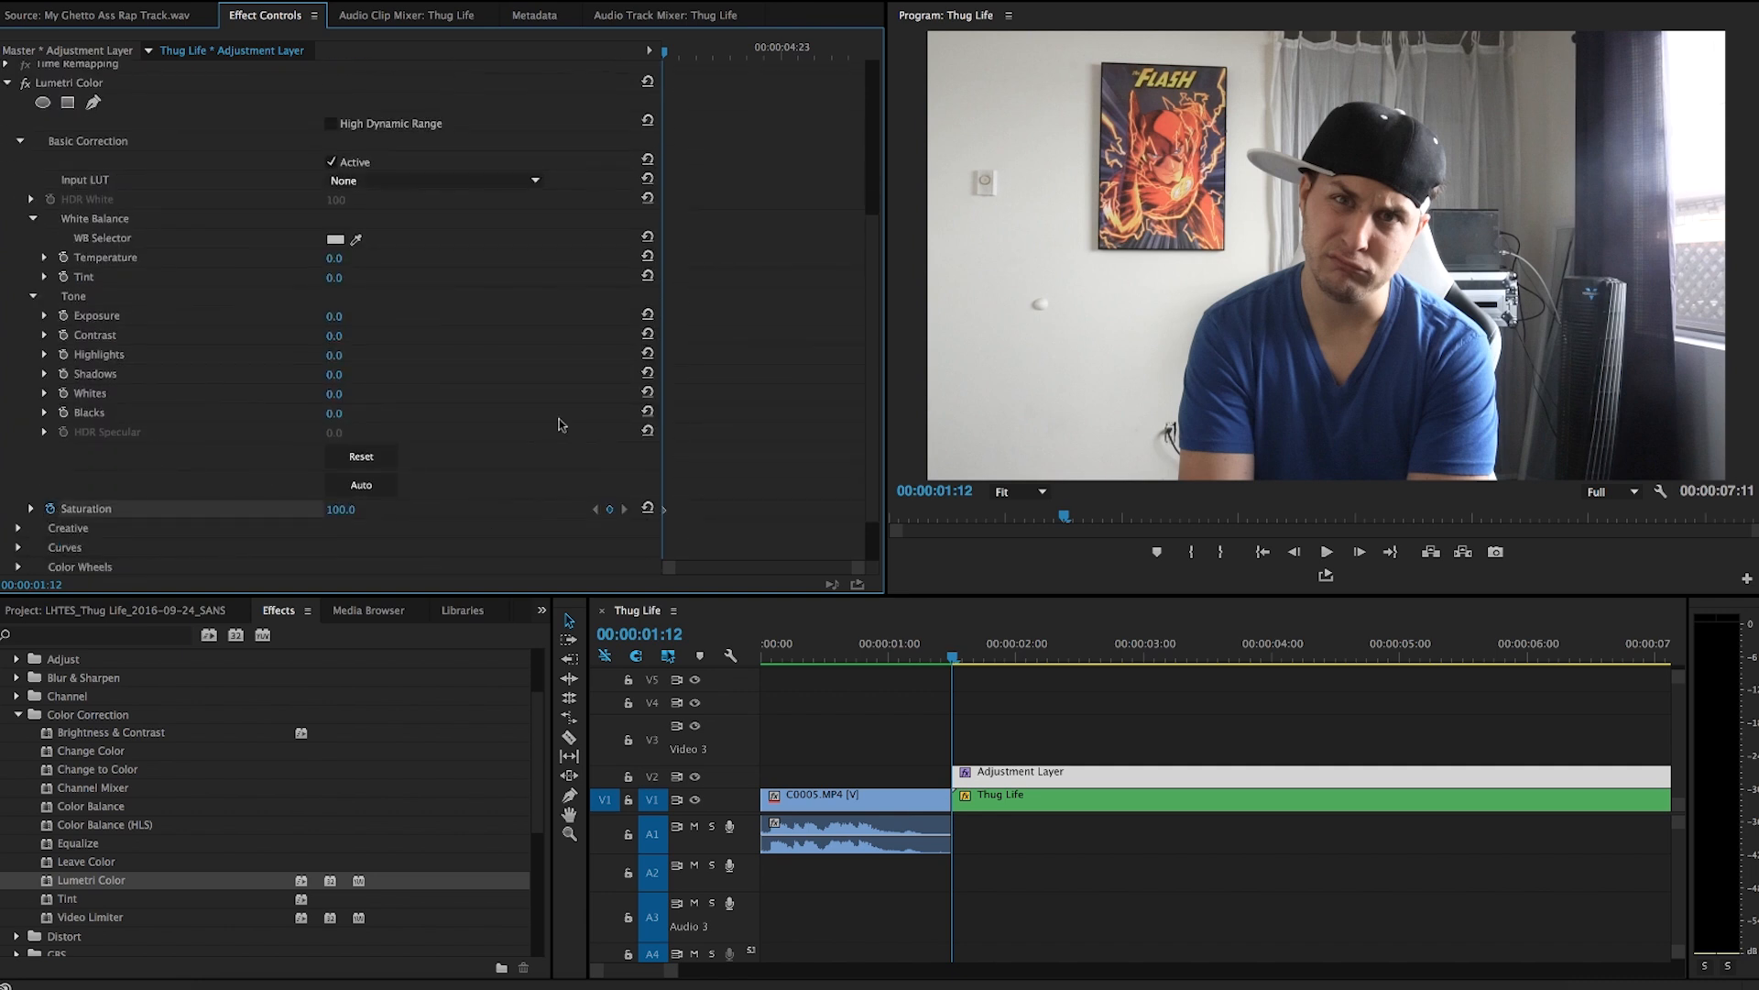
pyautogui.press('space')
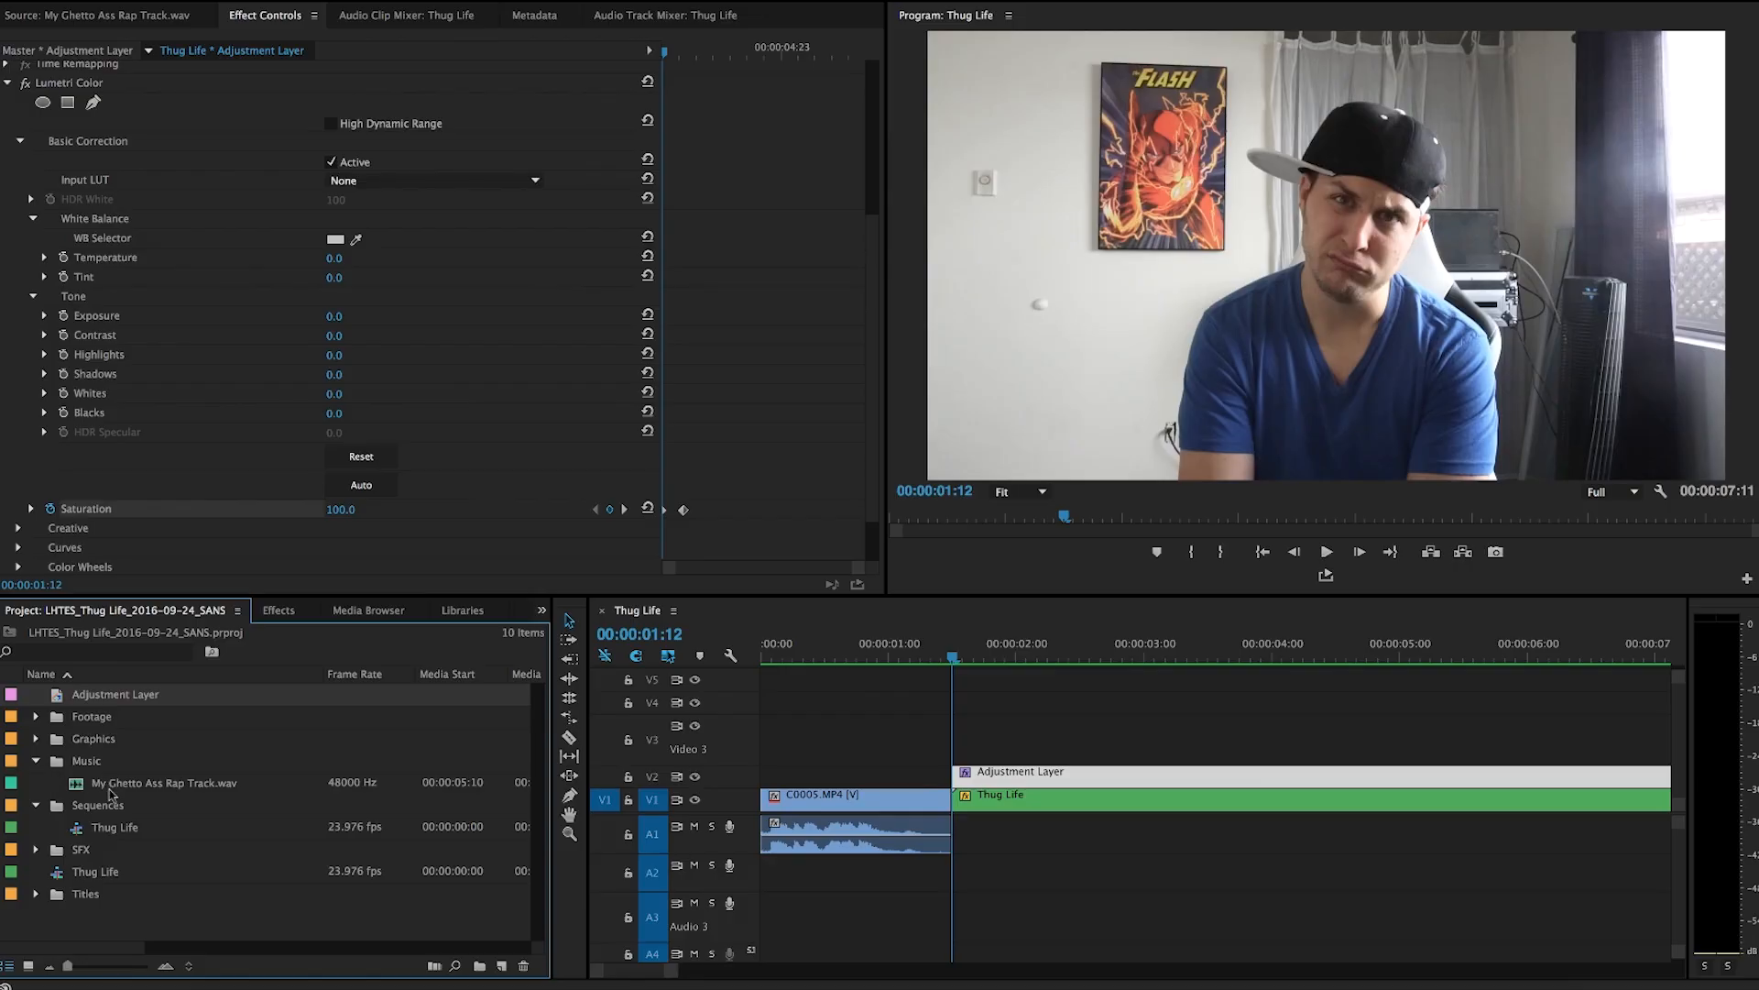
# Place My Ghetto Ass Rap Track.wav on audio track A2 starting at 00:00:01:12.
pyautogui.click(132, 786)
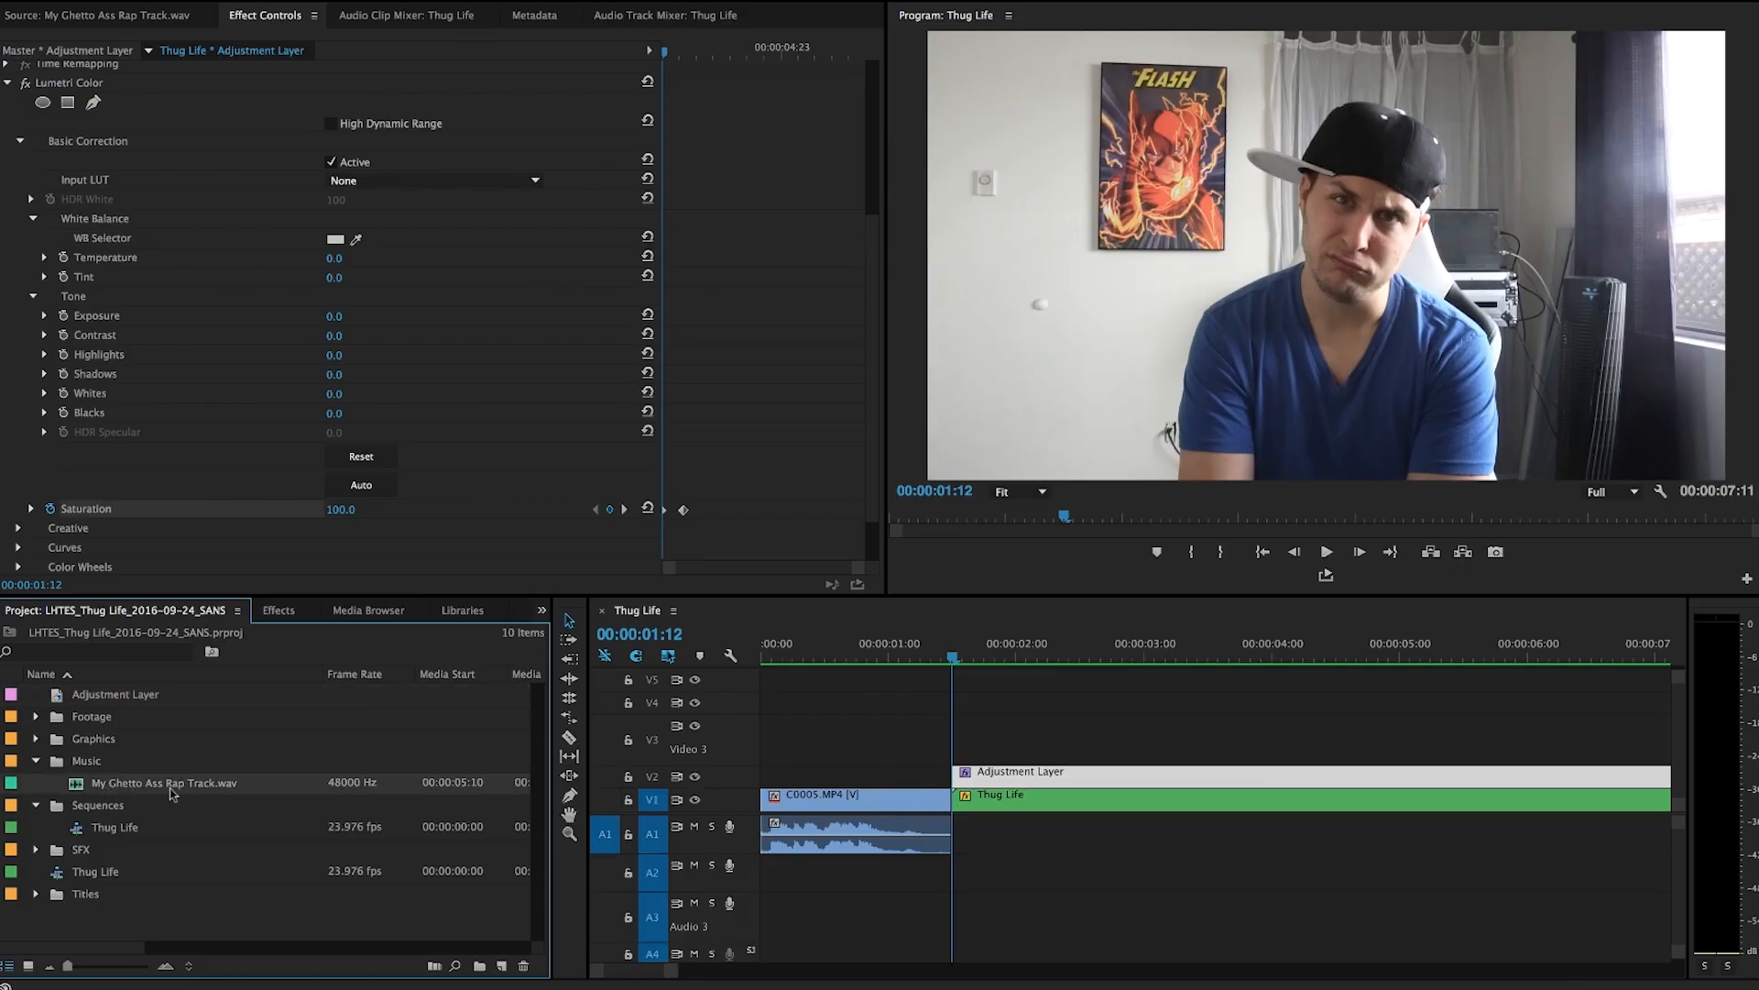
pyautogui.moveTo(84, 785); pyautogui.dragTo(993, 900)
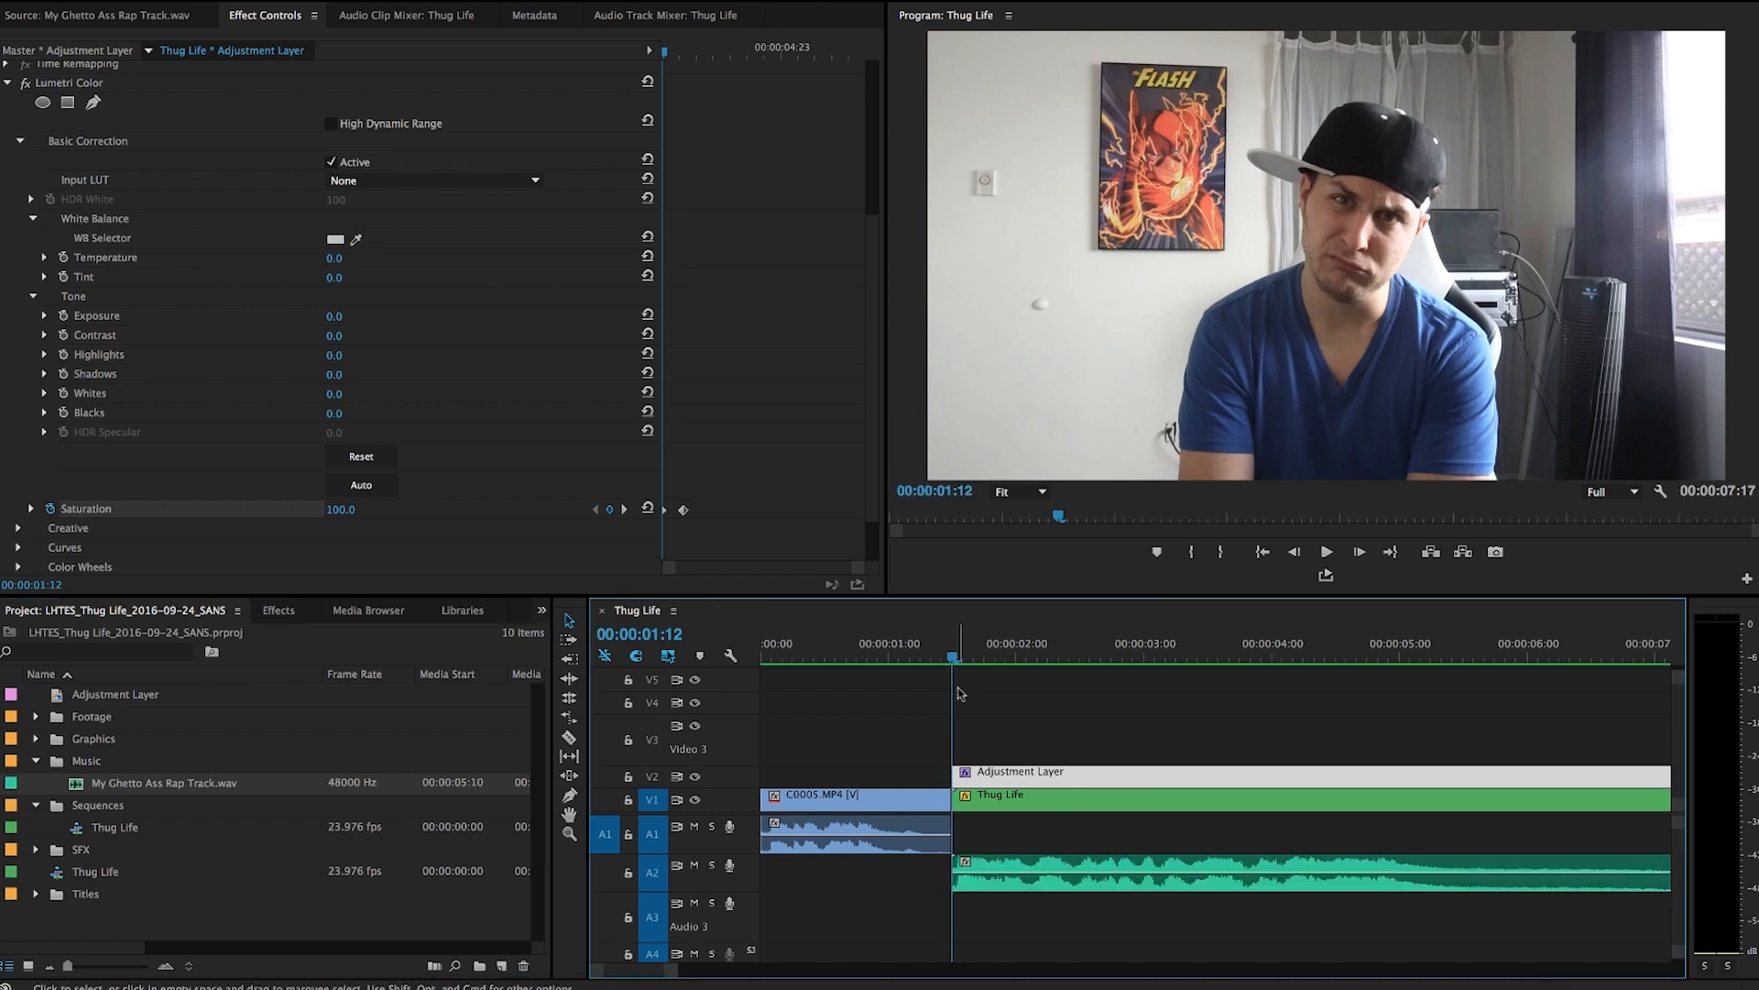